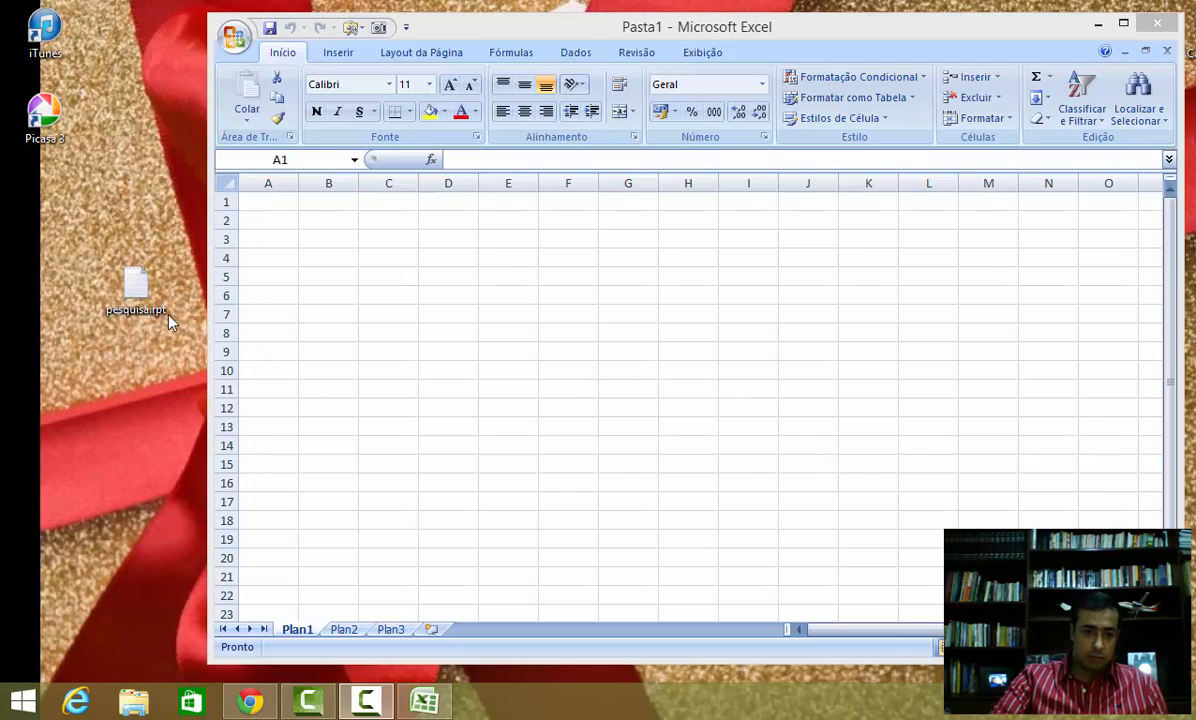
# Step: Open the pesquisa.rpt report in Notepad, examine its columns and rows, and close it
pyautogui.doubleClick(143, 294)
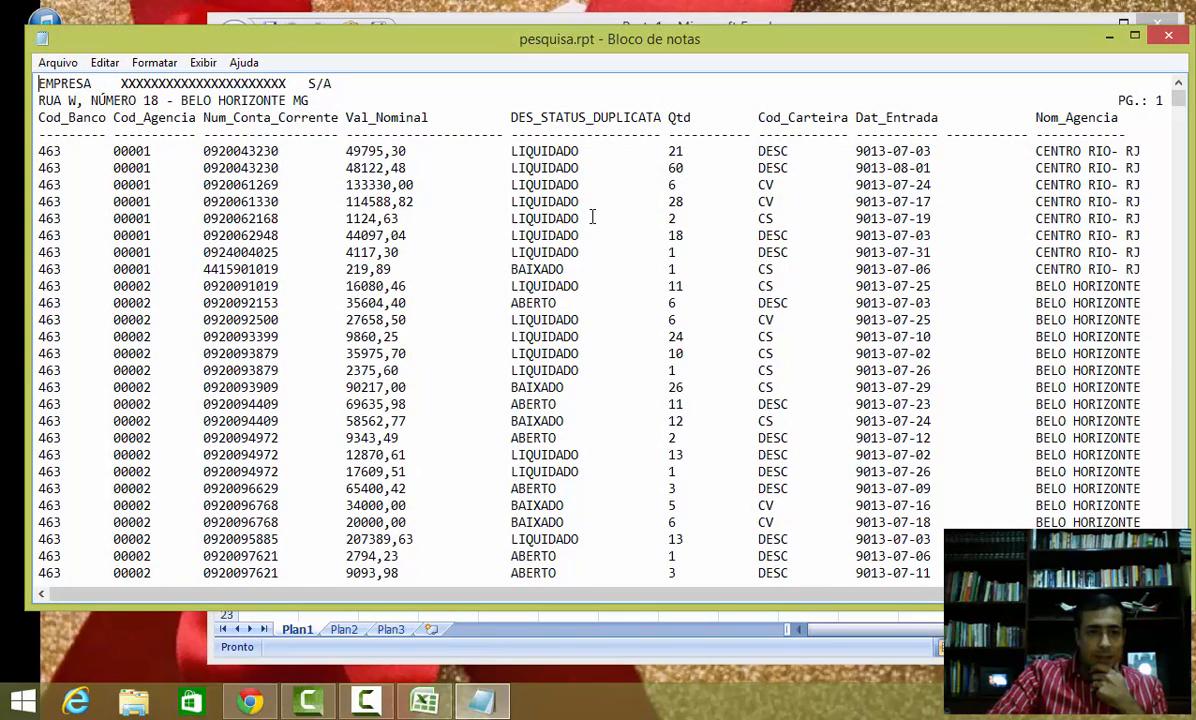
pyautogui.moveTo(68, 84); pyautogui.dragTo(72, 99)
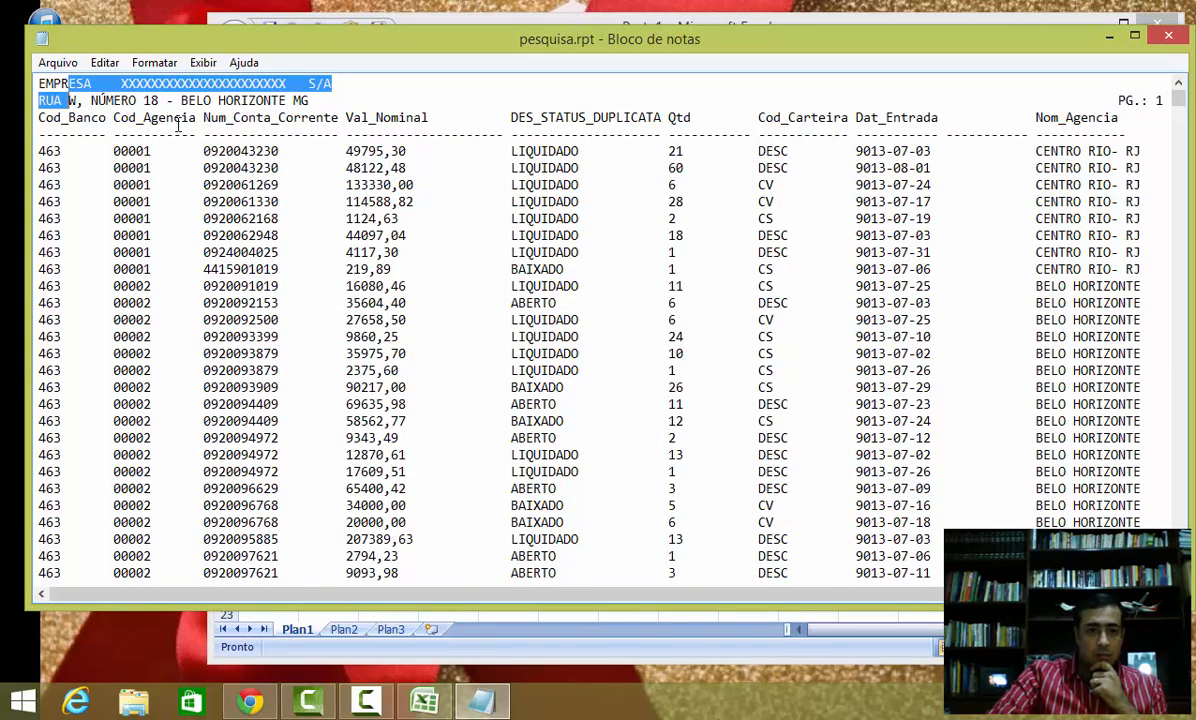
pyautogui.click(170, 116)
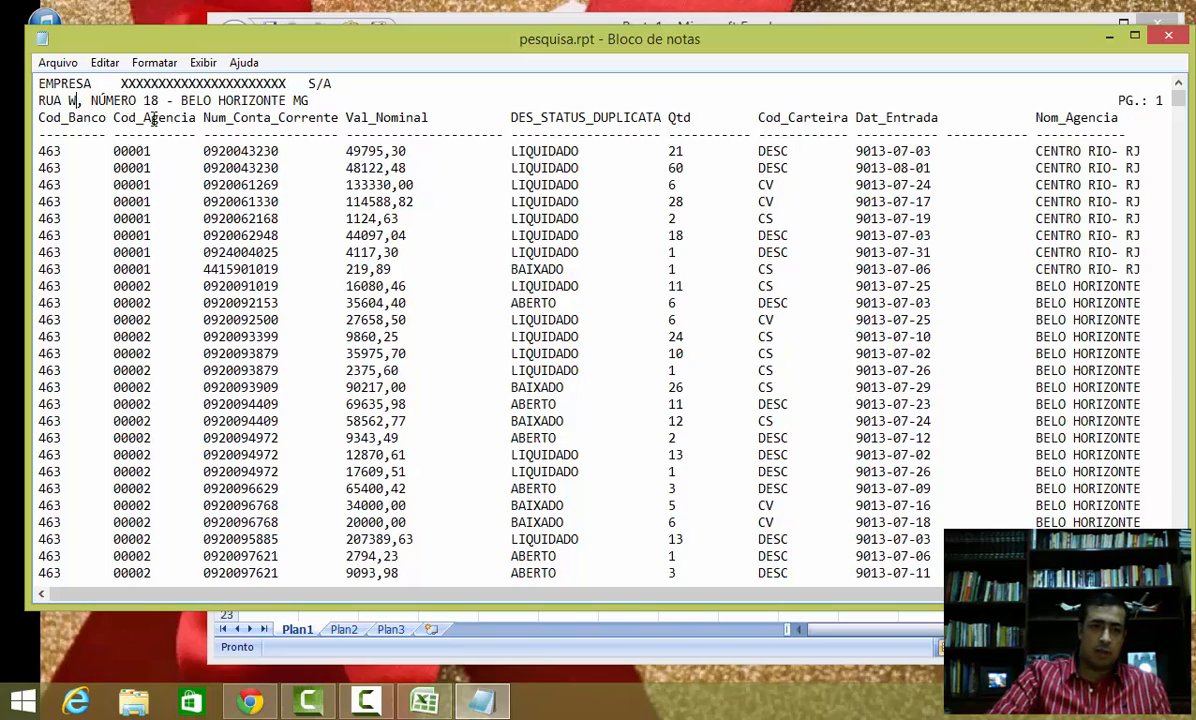
pyautogui.moveTo(75, 120); pyautogui.dragTo(165, 129)
pyautogui.click(593, 152)
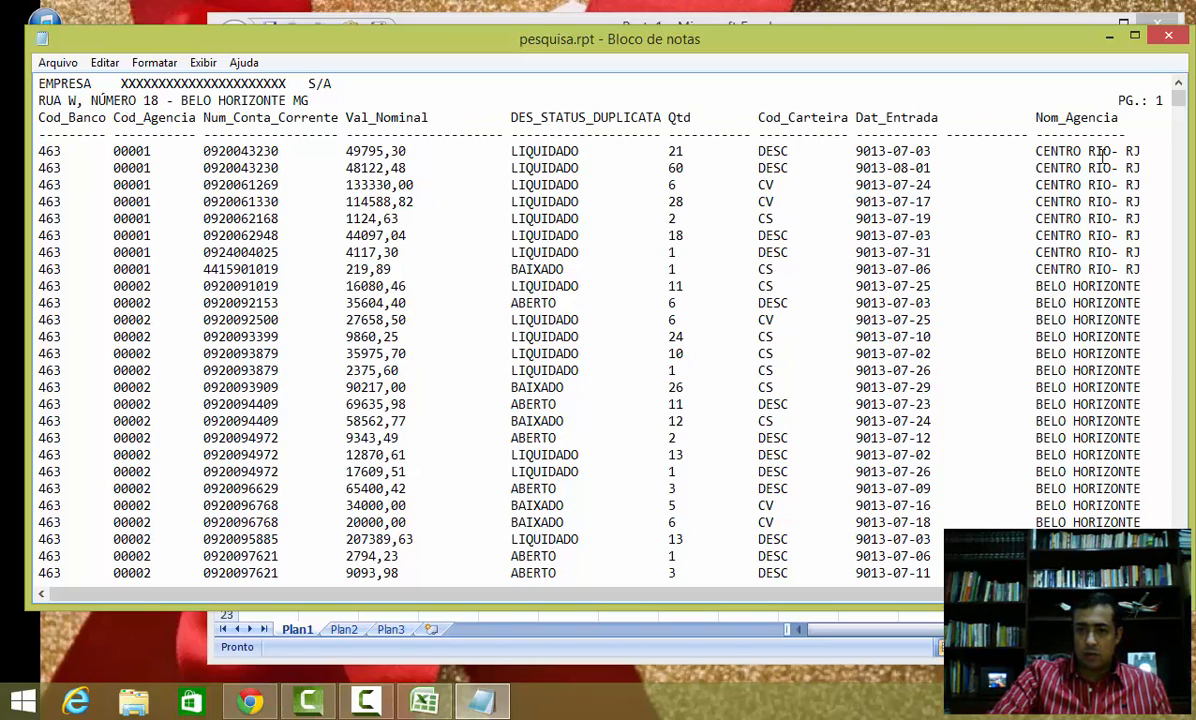
pyautogui.scroll(-12, 1121, 219)
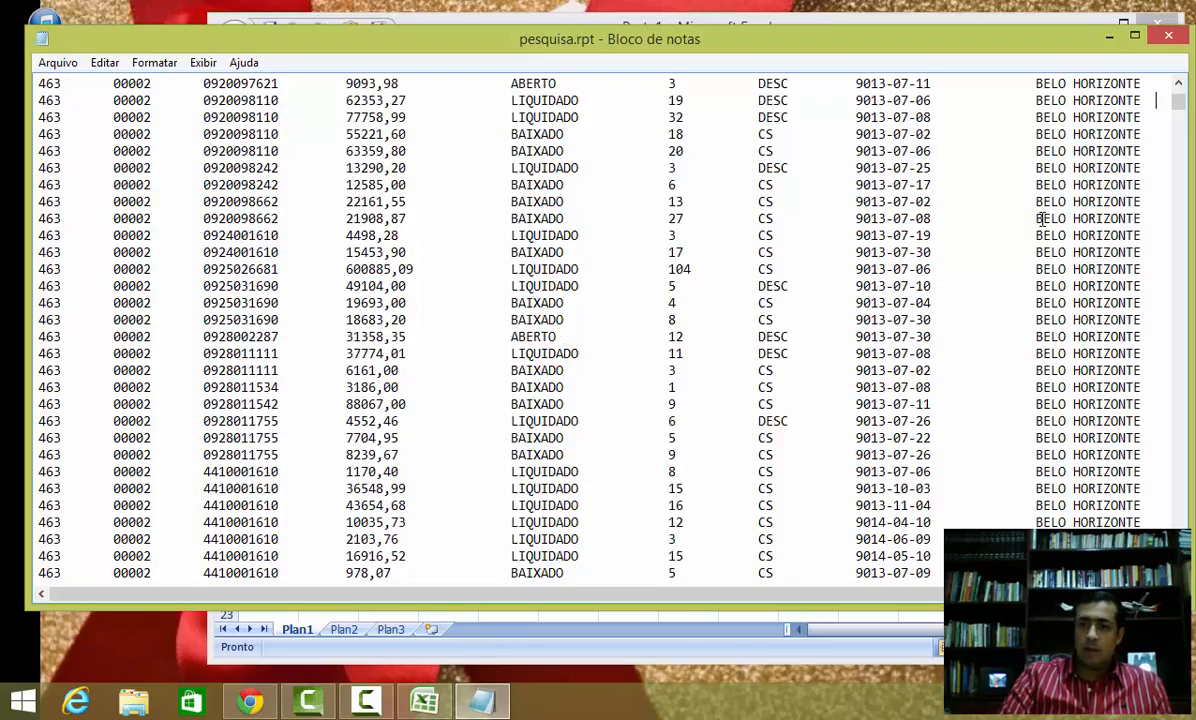
pyautogui.scroll(-20, 1041, 218)
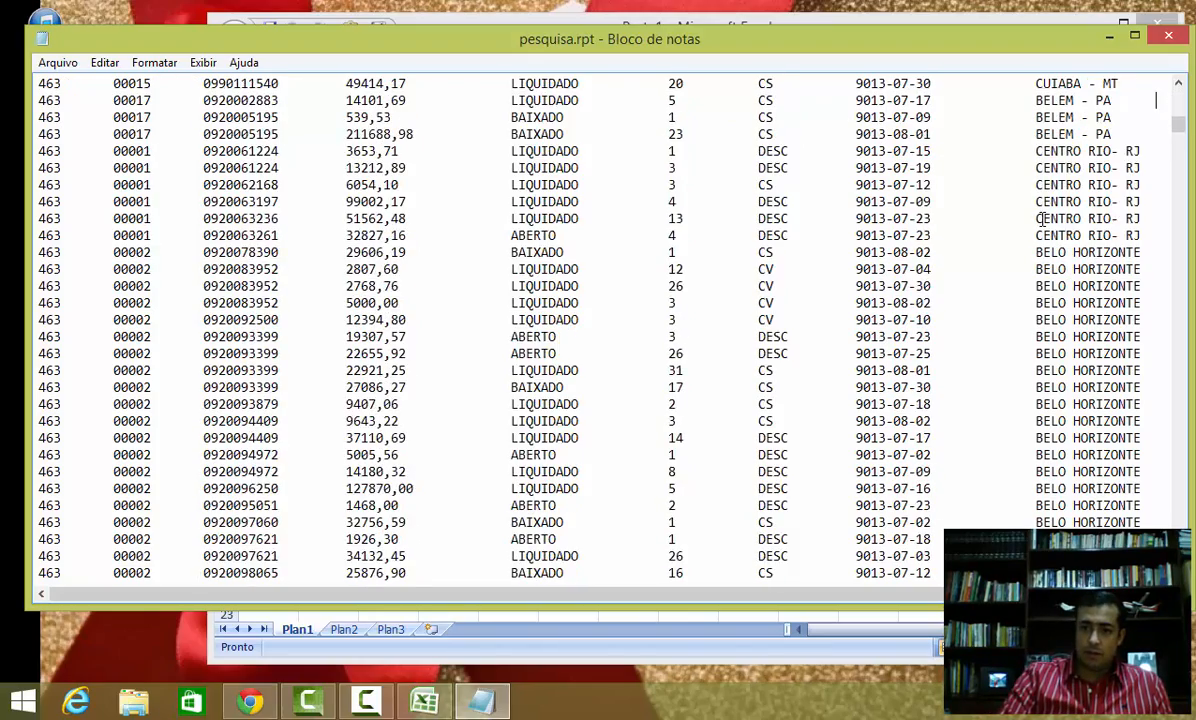
pyautogui.scroll(-20, 1041, 218)
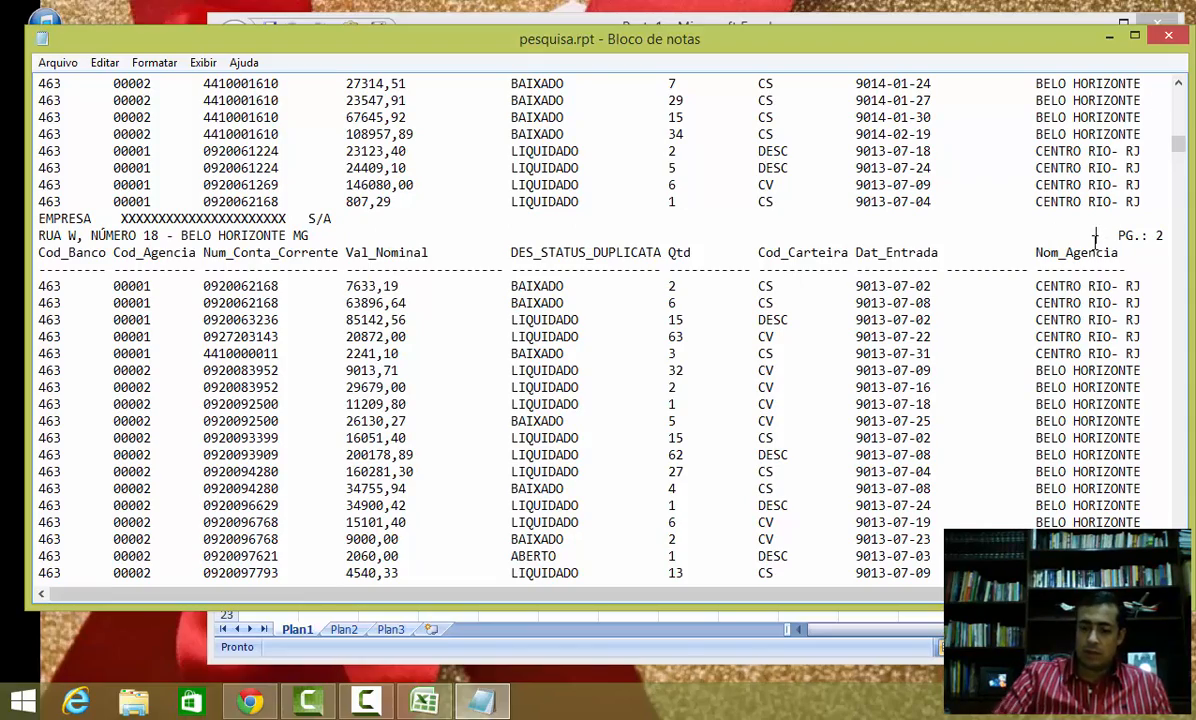
pyautogui.scroll(-15, 1100, 236)
pyautogui.scroll(-15, 1097, 240)
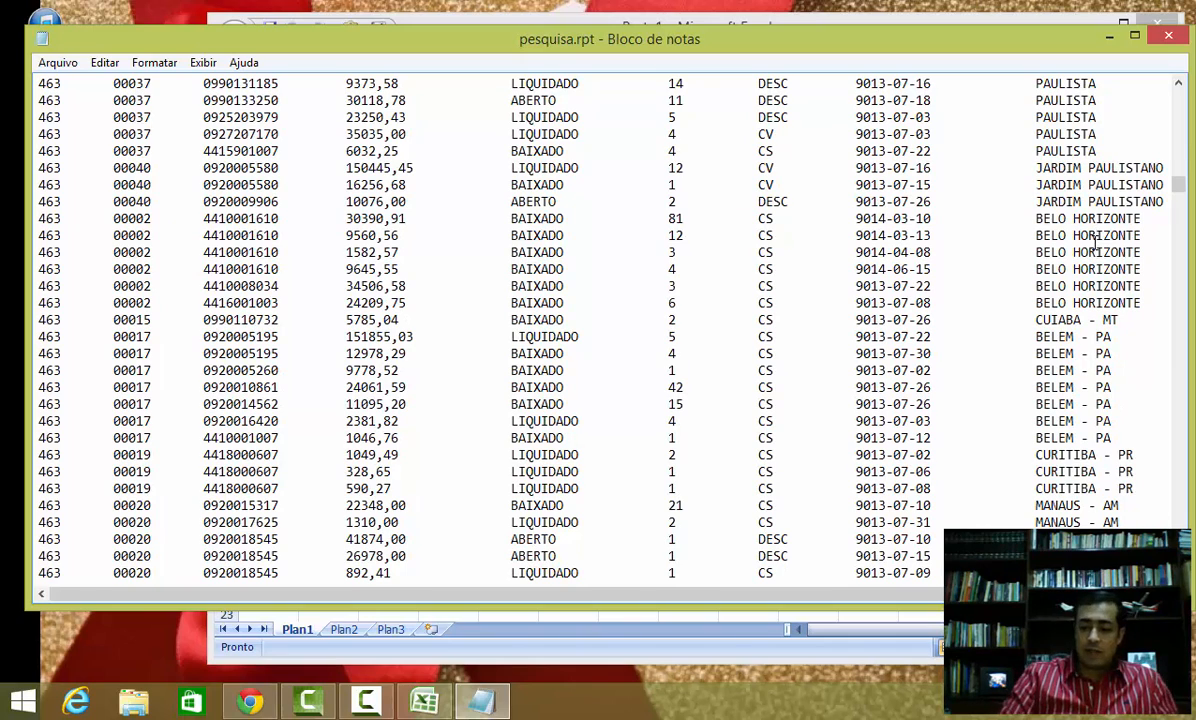
pyautogui.hotkey('ctrl', 'Home')
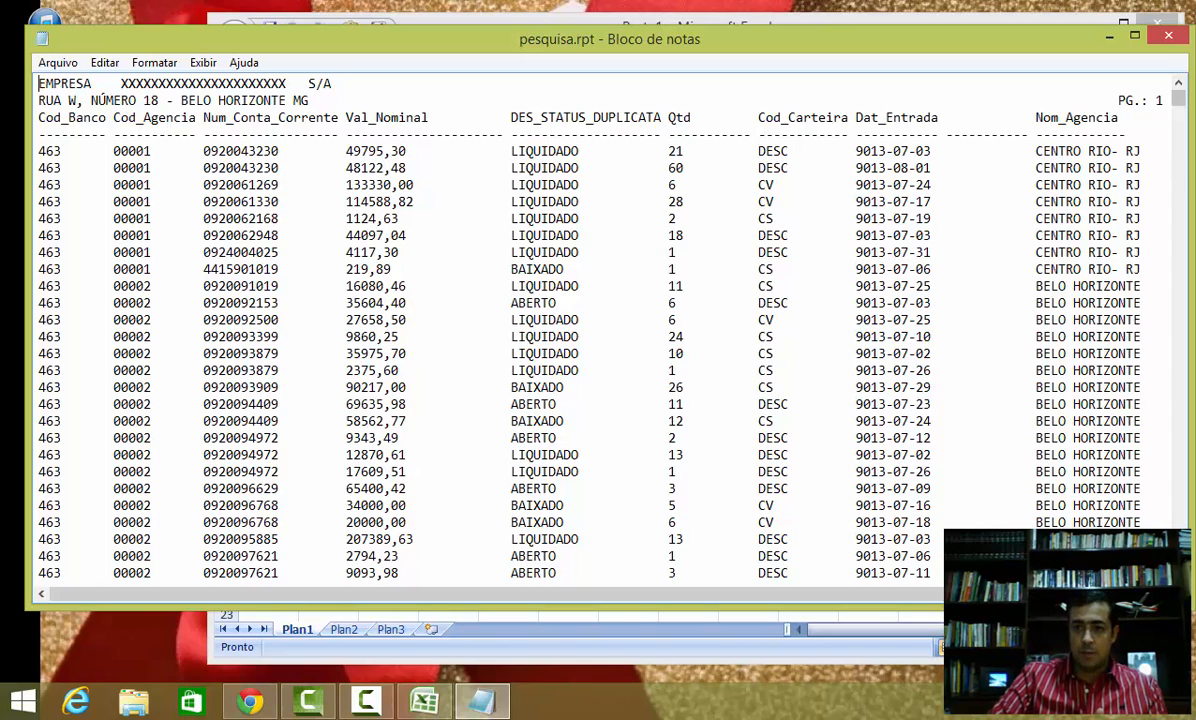
pyautogui.click(1169, 38)
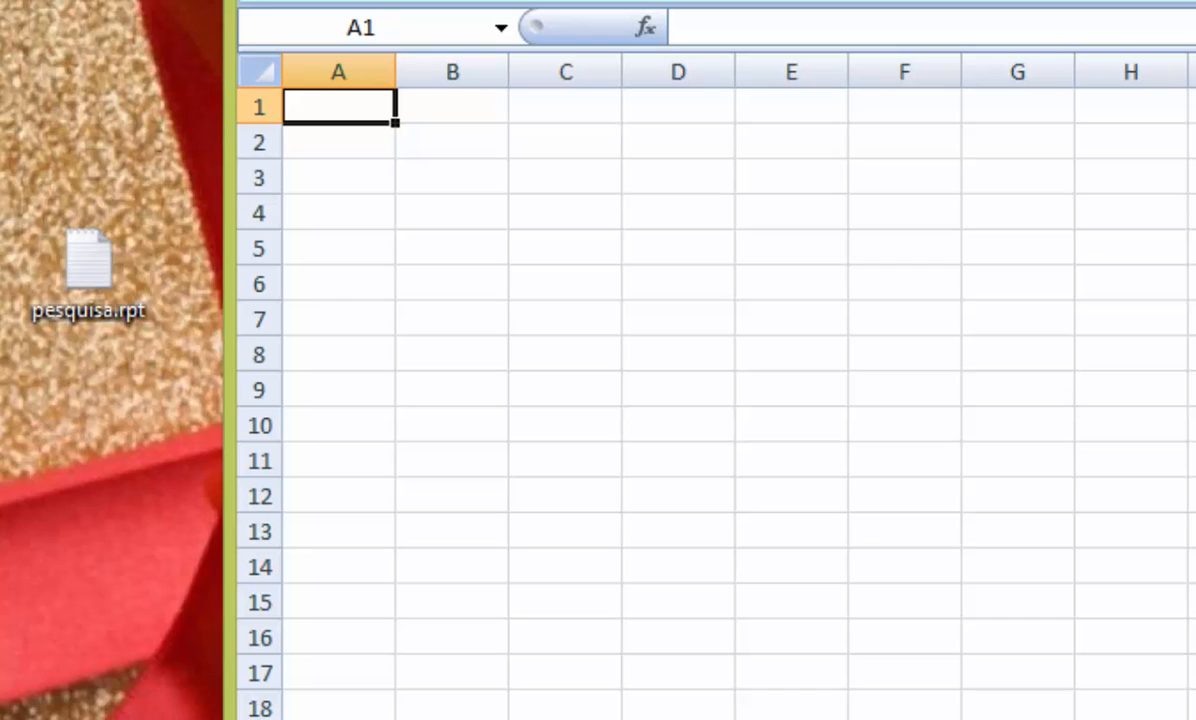
# Step: Open the pesquisa.rpt file in Excel by bringing it from the desktop into the workbook
pyautogui.hotkey('alt', 'f')
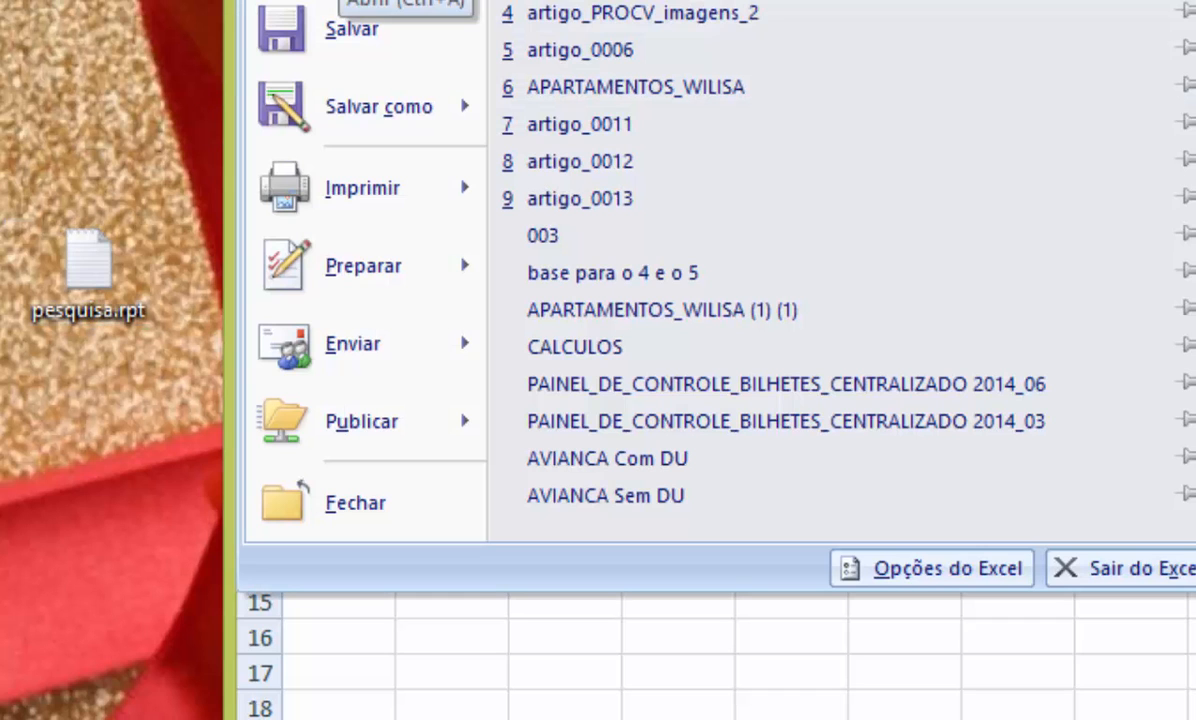
pyautogui.hotkey('ctrl', 'a')
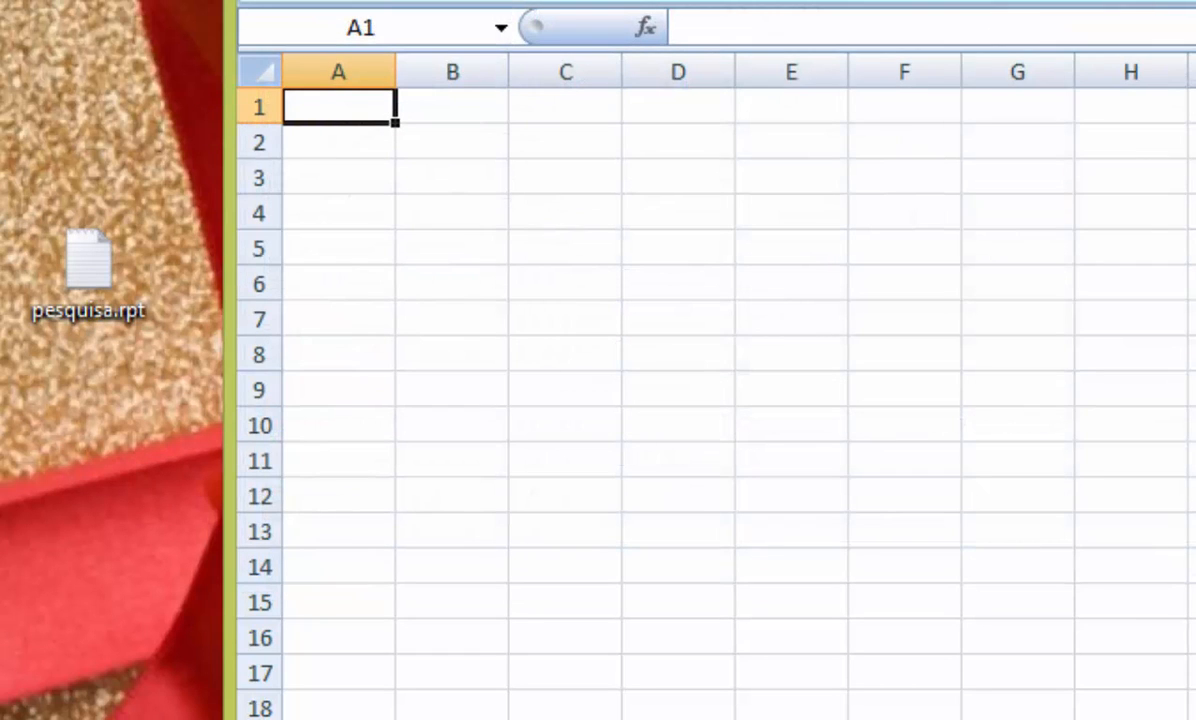
pyautogui.click(86, 258)
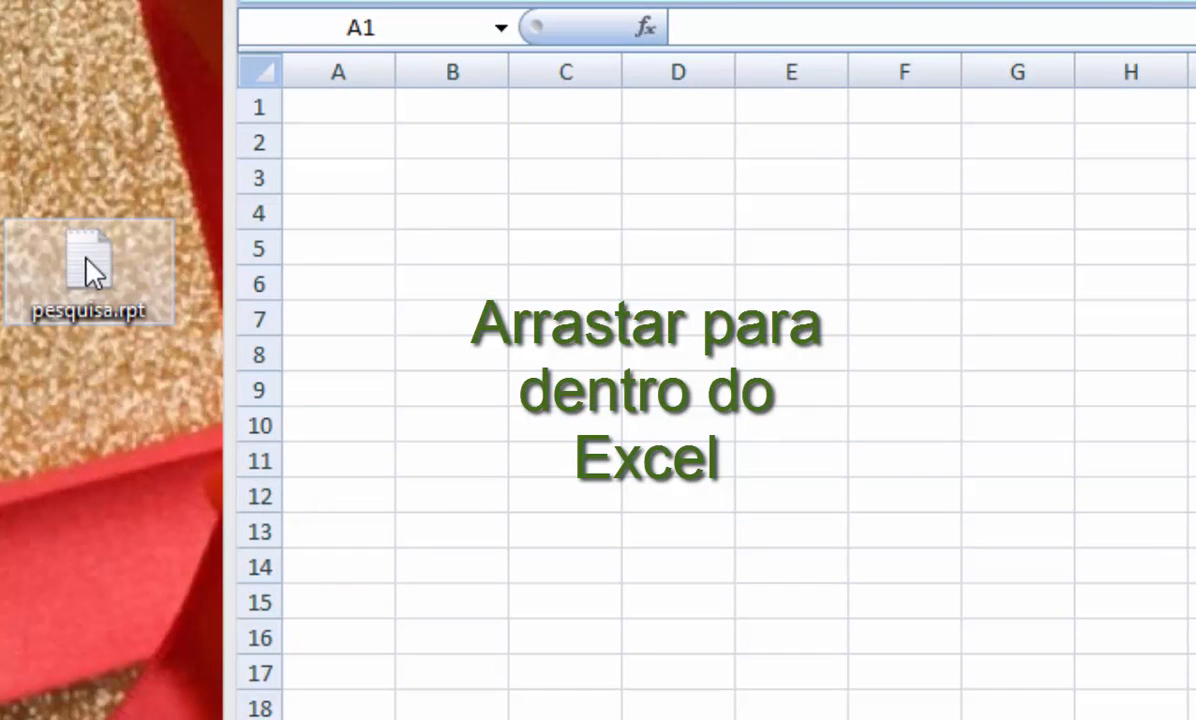
pyautogui.moveTo(86, 258); pyautogui.dragTo(817, 342)
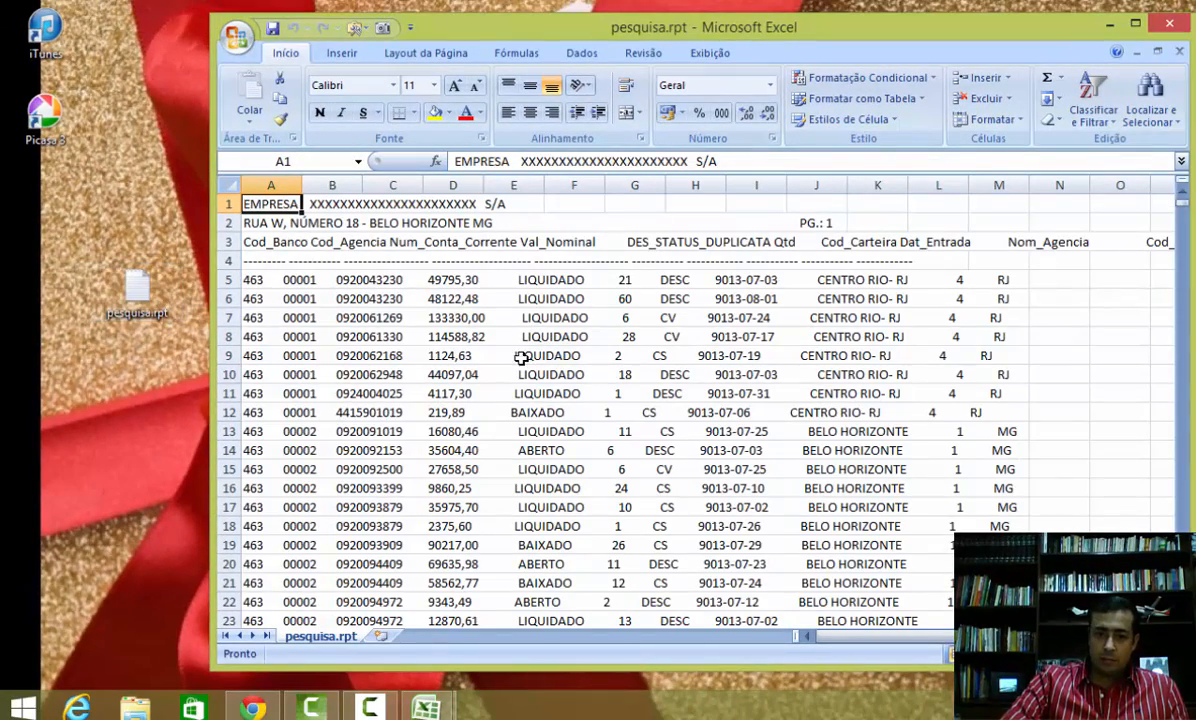
# Step: Maximize the window and scroll through the imported report rows, returning to cell A1
pyautogui.scroll(-20, 312, 294)
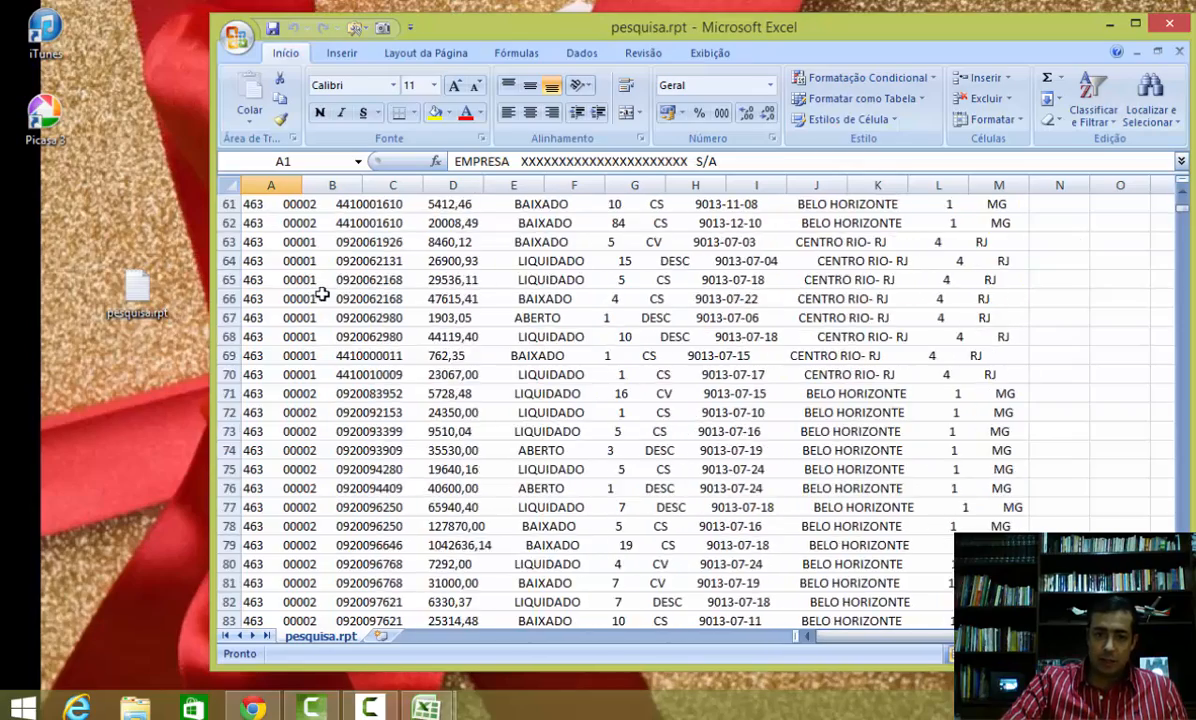
pyautogui.scroll(-20, 322, 294)
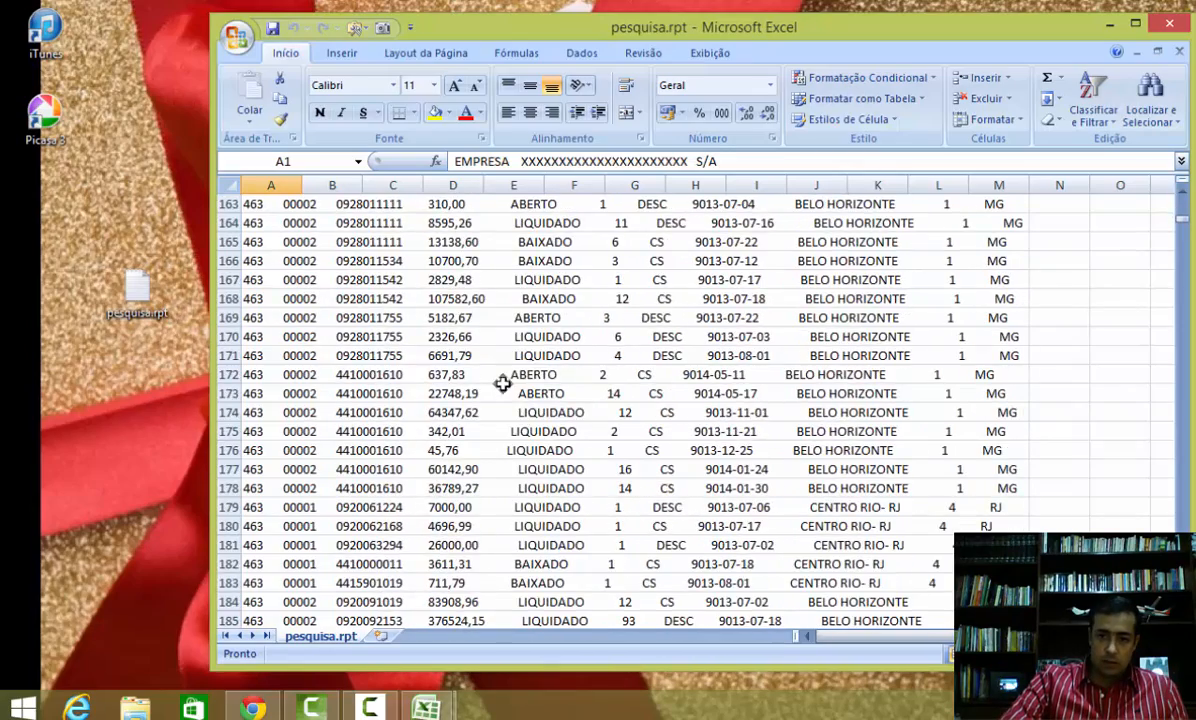
pyautogui.scroll(-3, 502, 384)
pyautogui.click(502, 384)
pyautogui.scroll(-20, 502, 384)
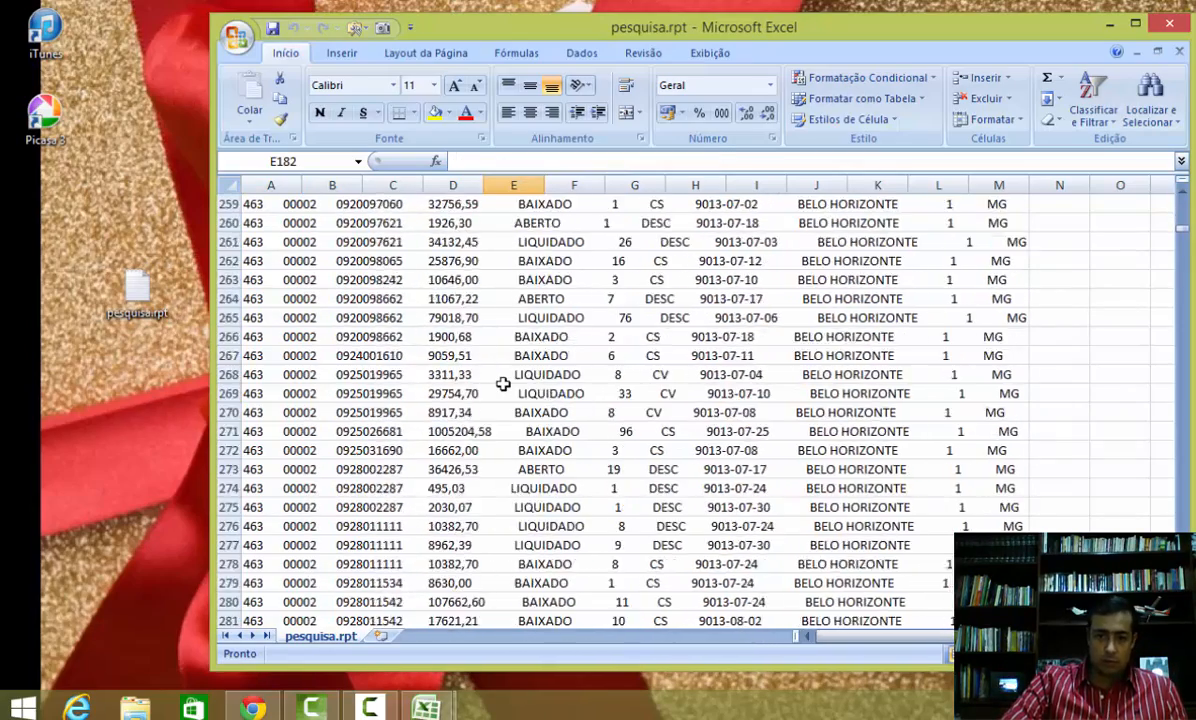
pyautogui.scroll(-20, 502, 384)
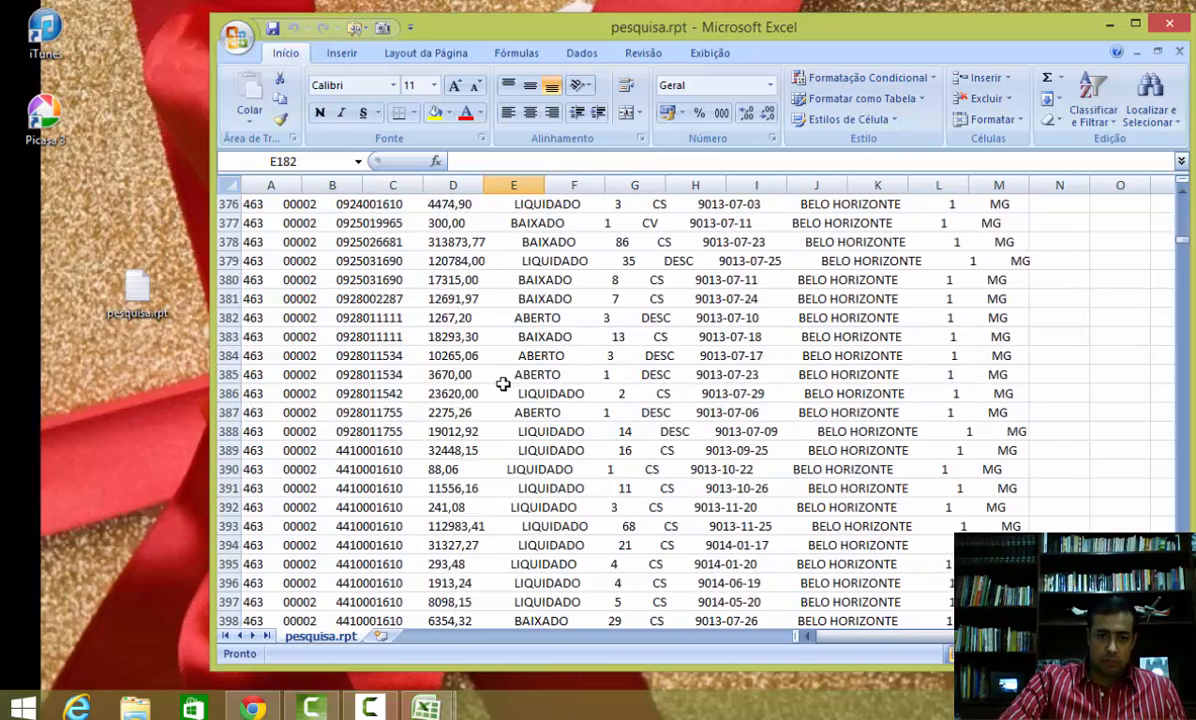
pyautogui.scroll(-3, 502, 384)
pyautogui.click(502, 388)
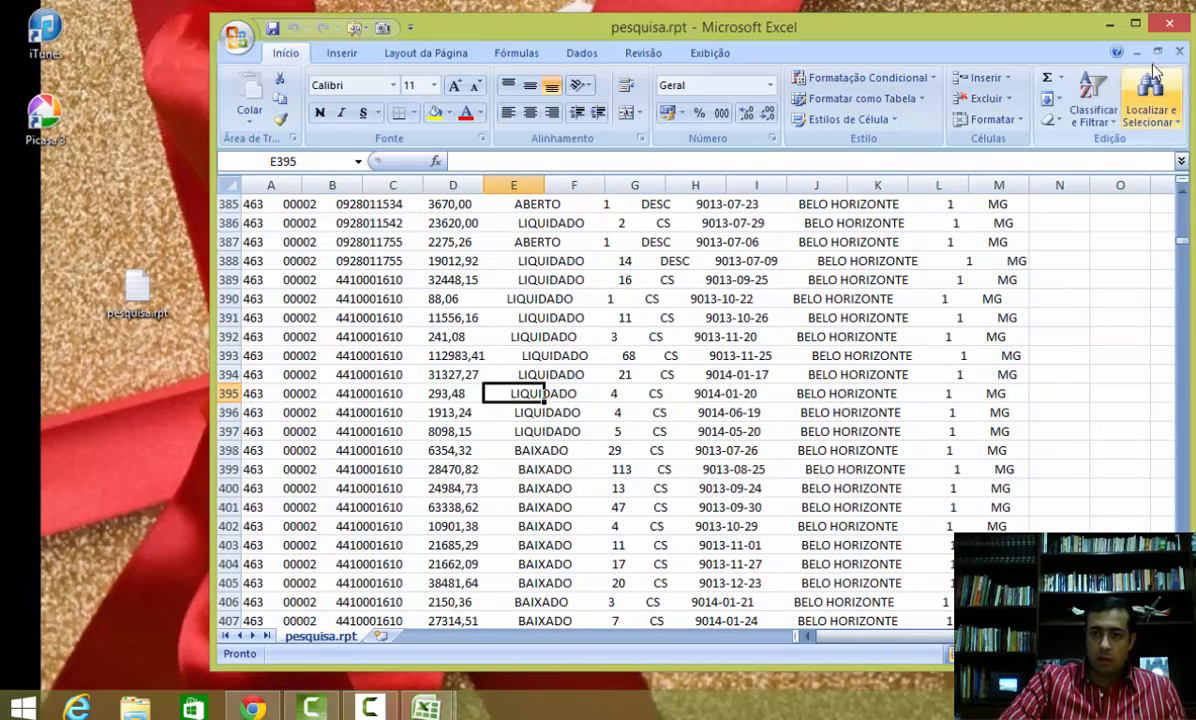
pyautogui.doubleClick(1062, 28)
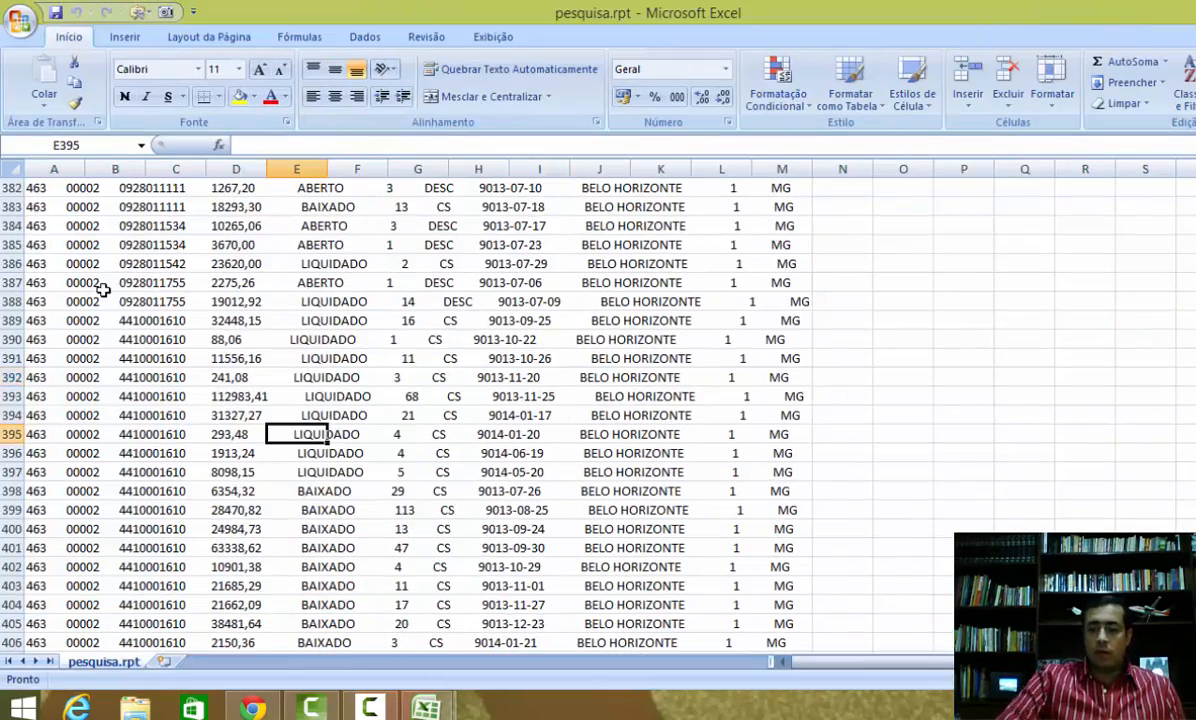
pyautogui.hotkey('ctrl', 'Home')
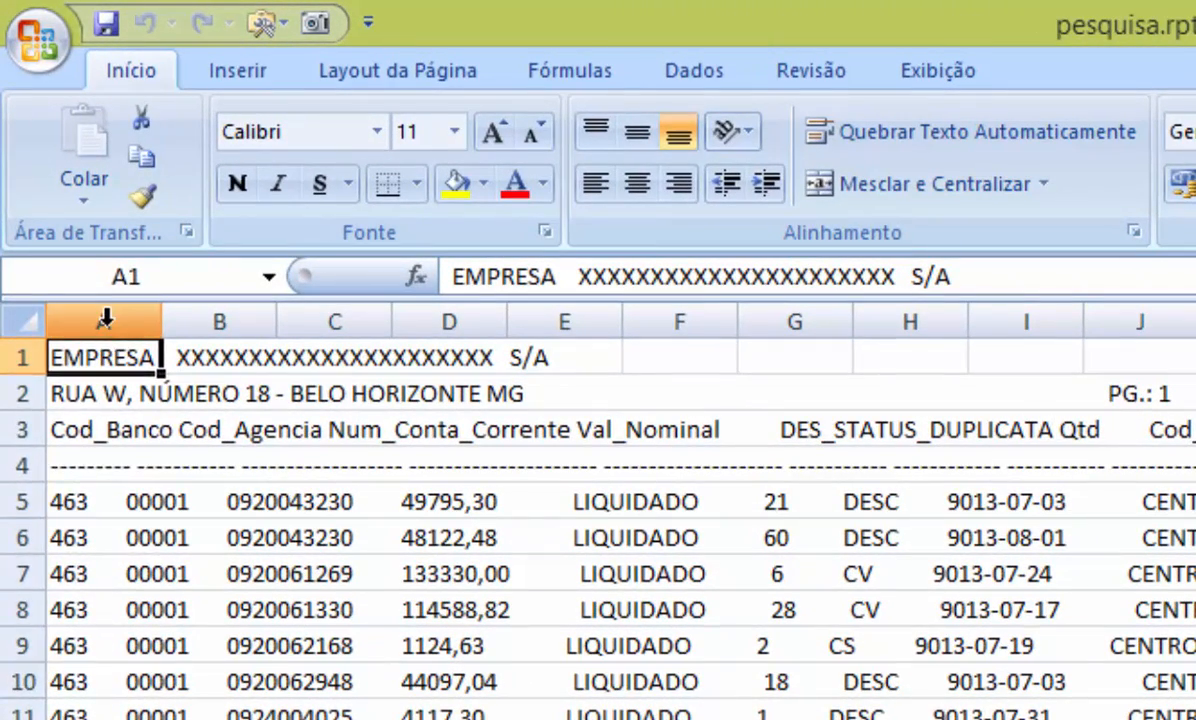
# Step: Set the font of column A to Courier New so the report columns line up
pyautogui.click(74, 237)
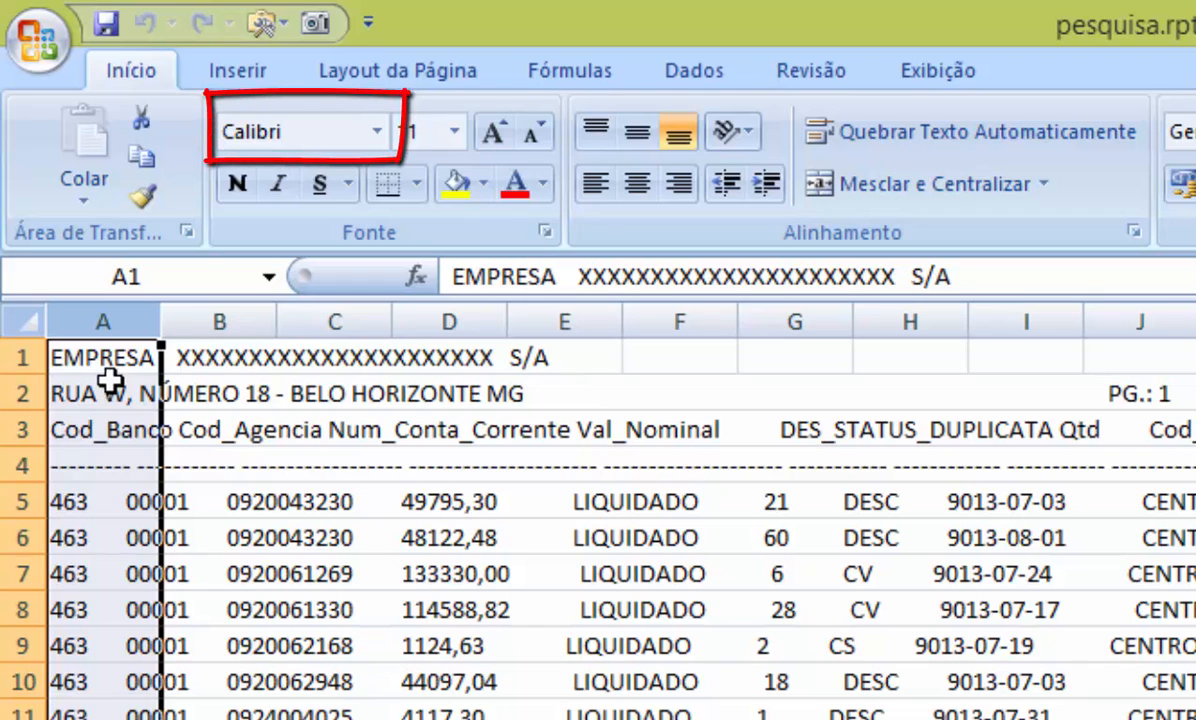
pyautogui.click(305, 138)
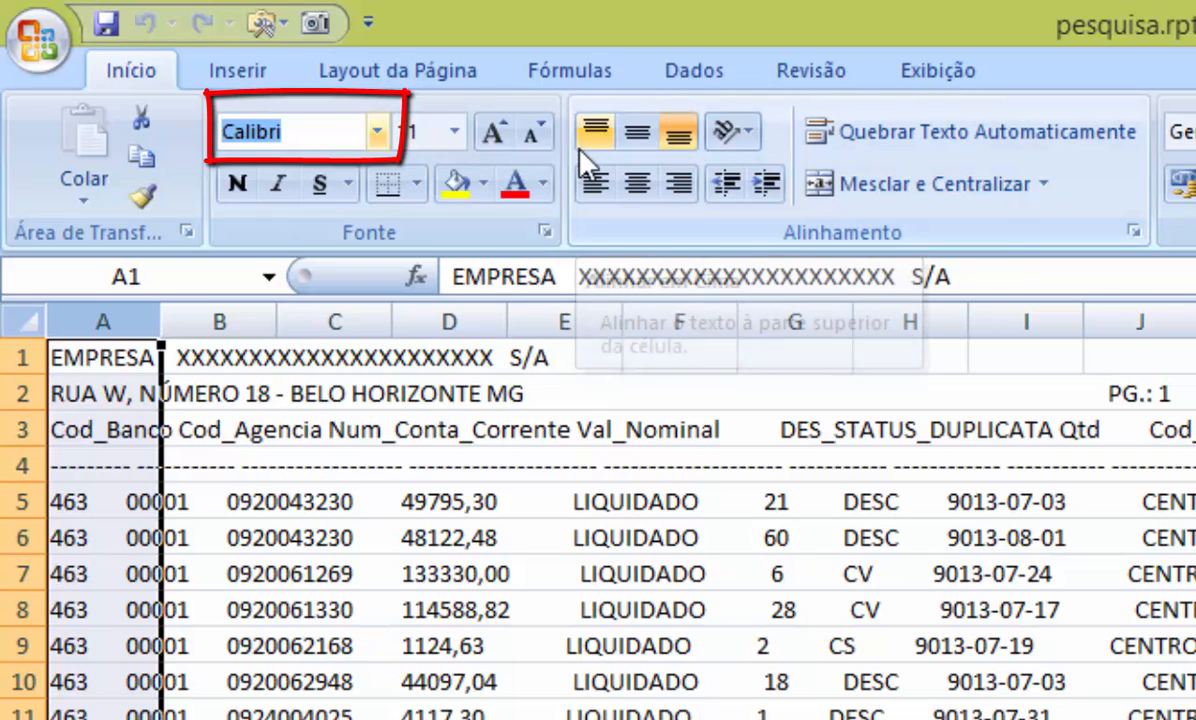
pyautogui.write('Courier')
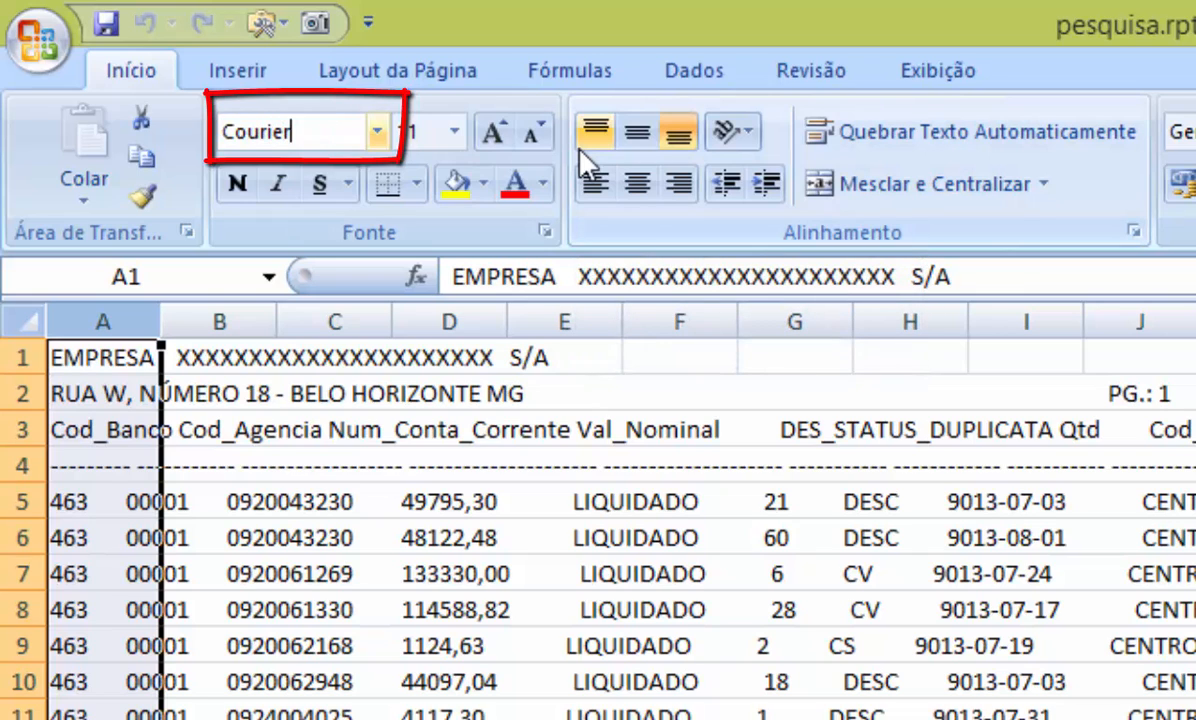
pyautogui.write(' New')
pyautogui.press('Return')
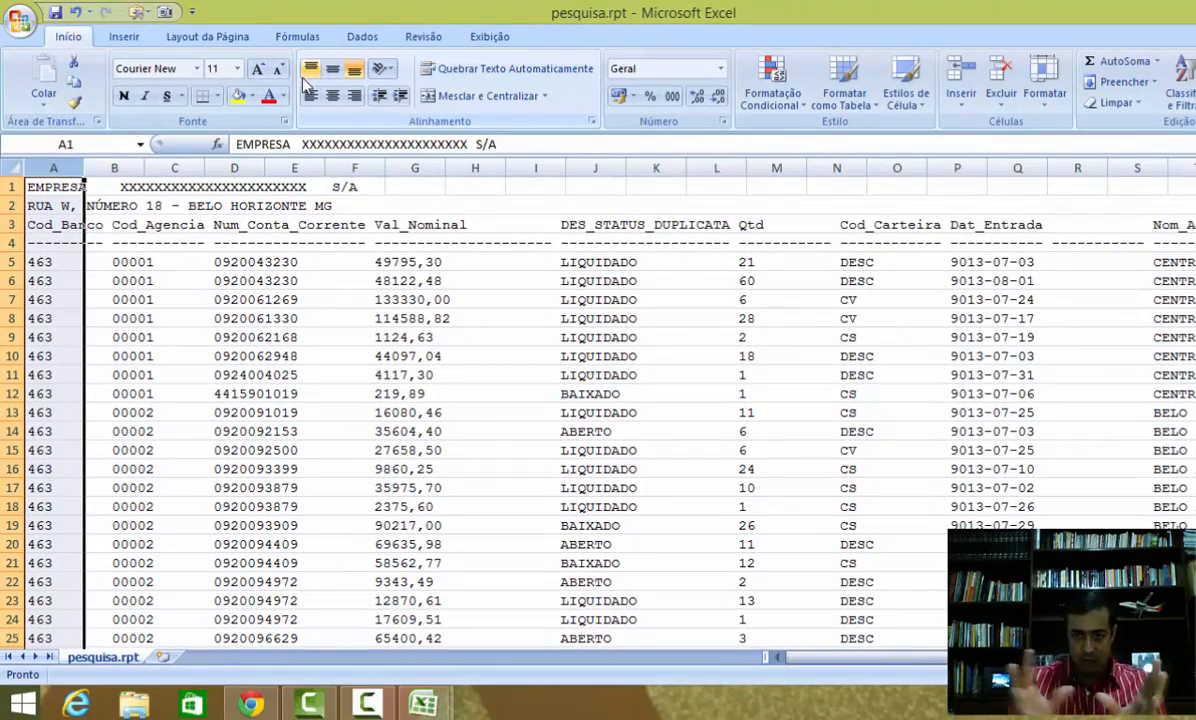
# Step: Browse down the reformatted report page by page to examine where the page header lines repeat
pyautogui.keyDown('ctrl'); pyautogui.scroll(-1, 532, 389); pyautogui.keyUp('ctrl')
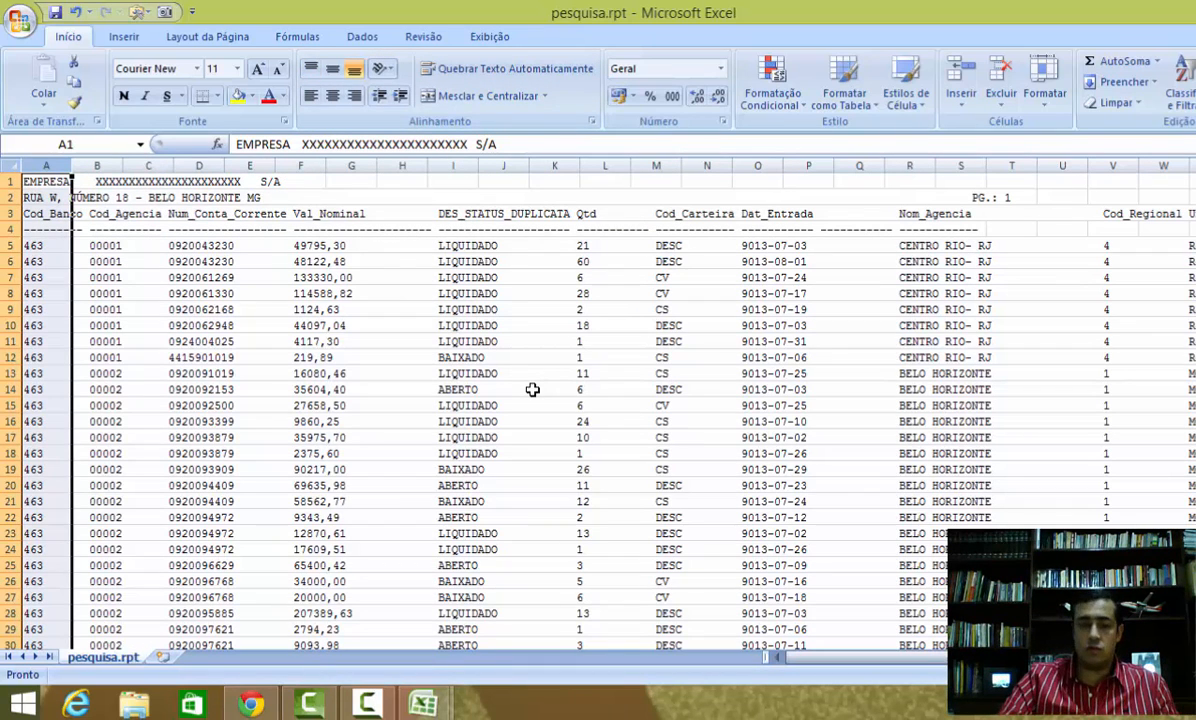
pyautogui.click(540, 373)
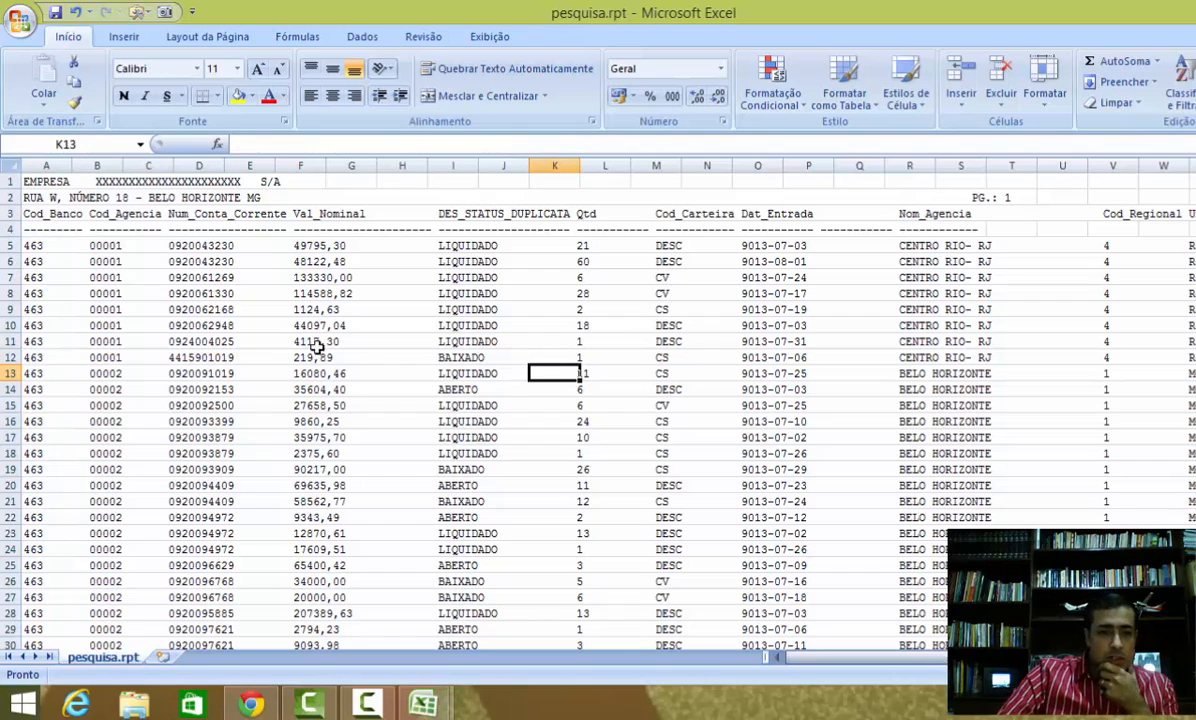
pyautogui.click(58, 276)
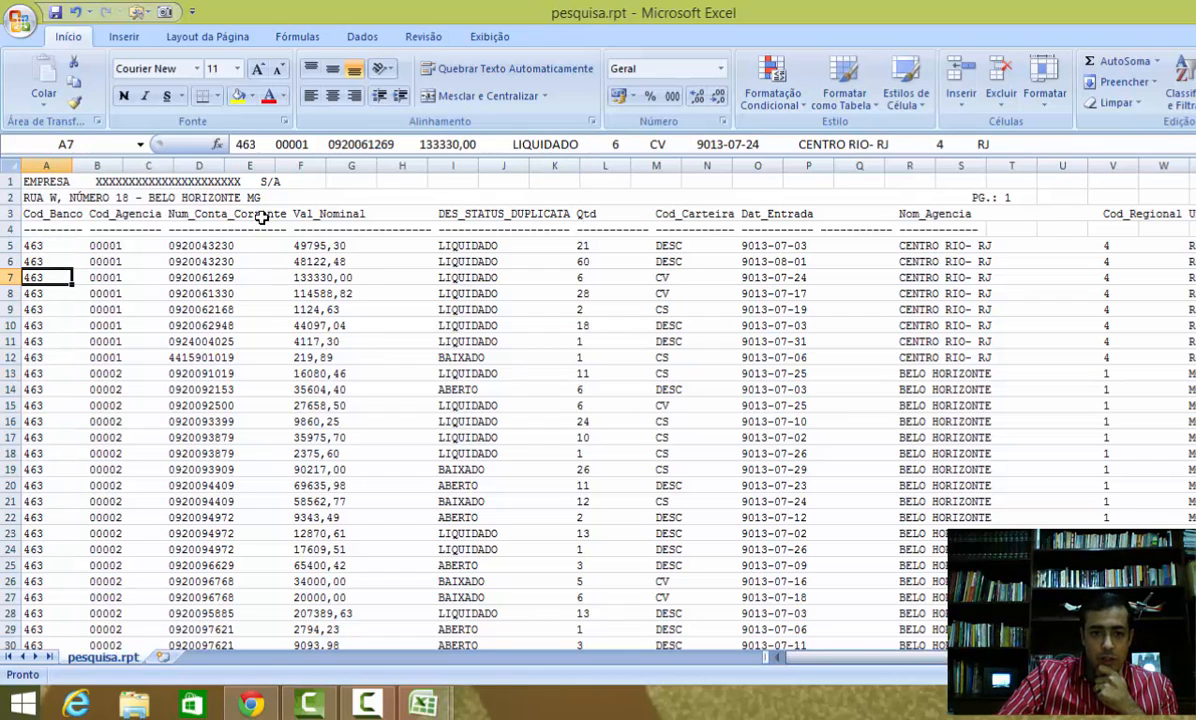
pyautogui.moveTo(52, 183); pyautogui.dragTo(522, 217)
pyautogui.click(625, 213)
pyautogui.press('pagedown')
pyautogui.press('pagedown')
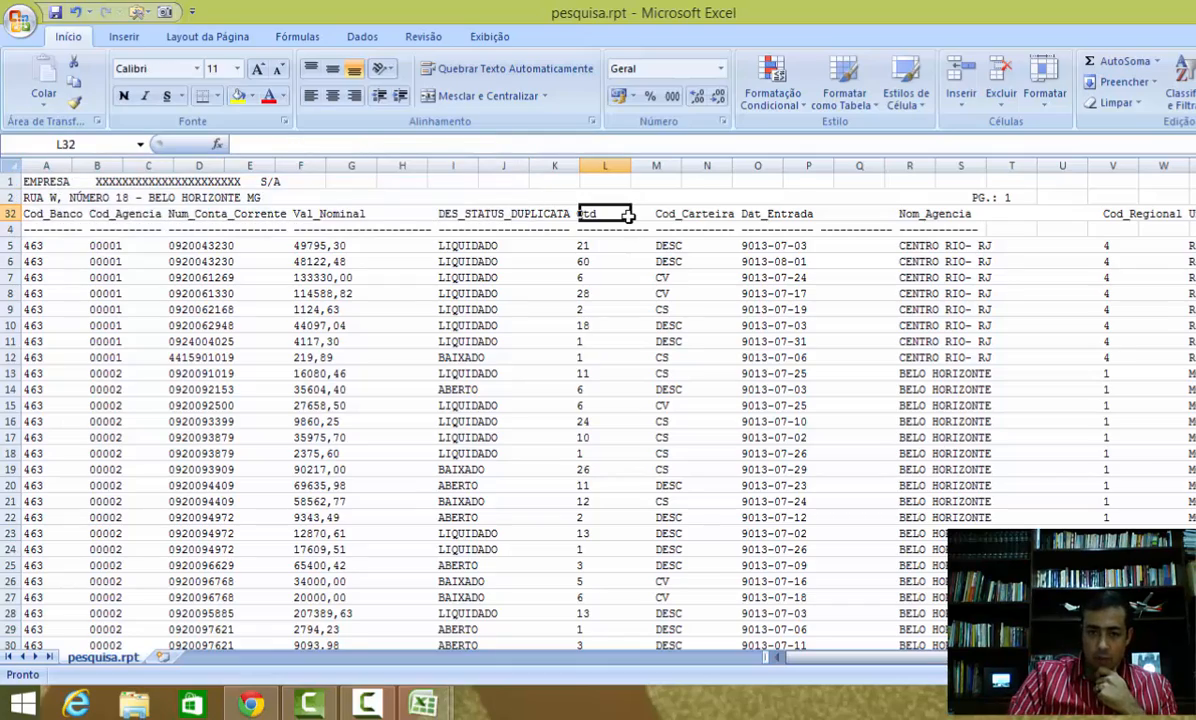
pyautogui.press('pagedown')
pyautogui.press('pagedown')
pyautogui.press('pagedown')
pyautogui.press('pagedown')
pyautogui.press('pagedown')
pyautogui.press('pagedown')
pyautogui.press('pagedown')
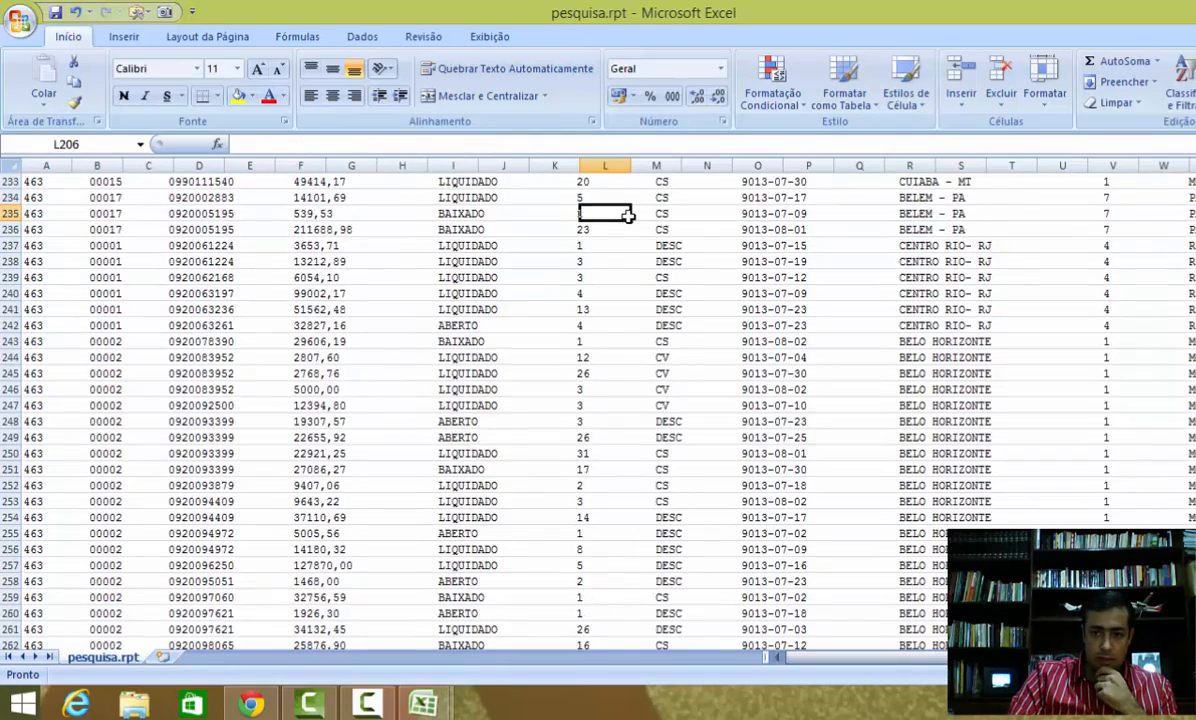
pyautogui.press('pagedown')
pyautogui.press('pagedown')
pyautogui.press('pagedown')
pyautogui.press('pagedown')
pyautogui.press('pagedown')
pyautogui.press('pagedown')
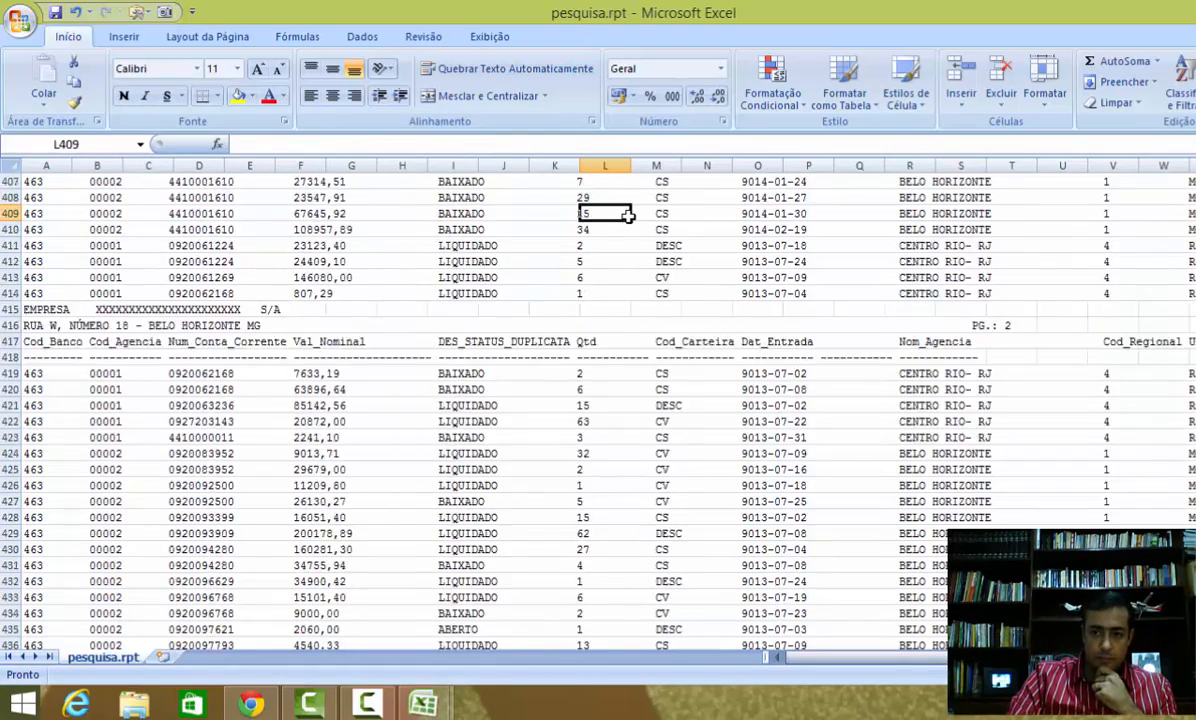
pyautogui.press('pageup')
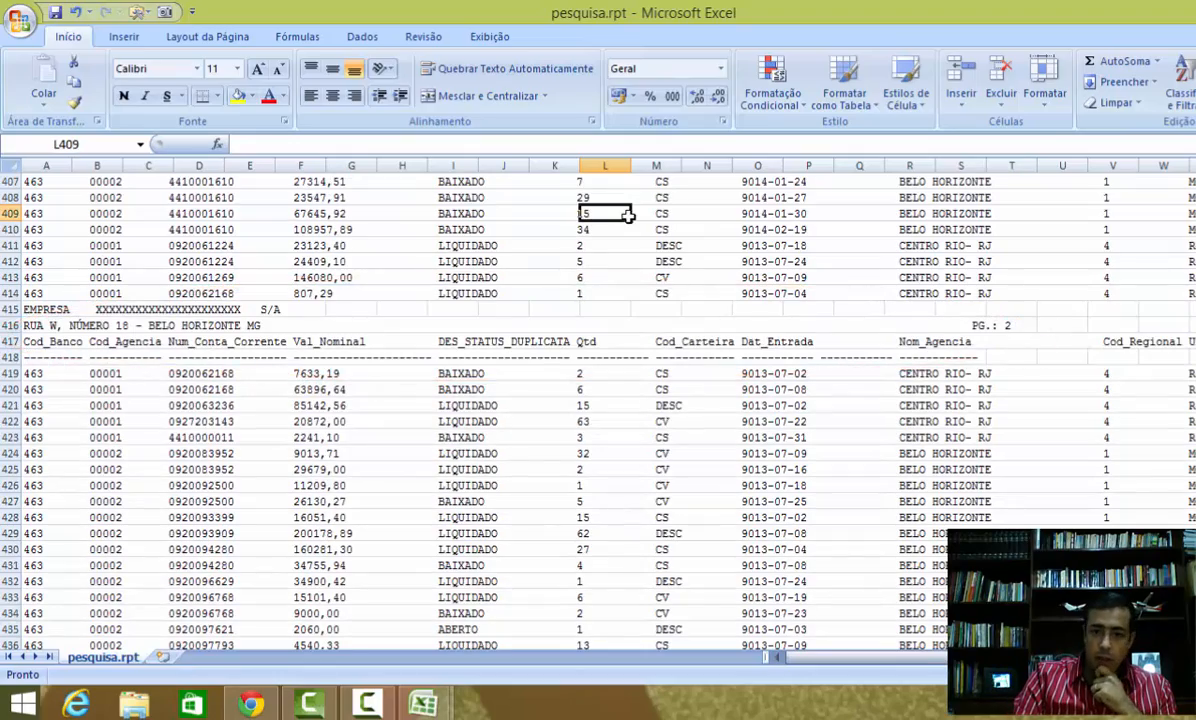
pyautogui.press('pagedown')
pyautogui.press('pagedown')
pyautogui.press('pagedown')
pyautogui.press('pagedown')
pyautogui.press('pagedown')
pyautogui.press('pagedown')
pyautogui.press('pagedown')
pyautogui.press('pagedown')
pyautogui.press('pagedown')
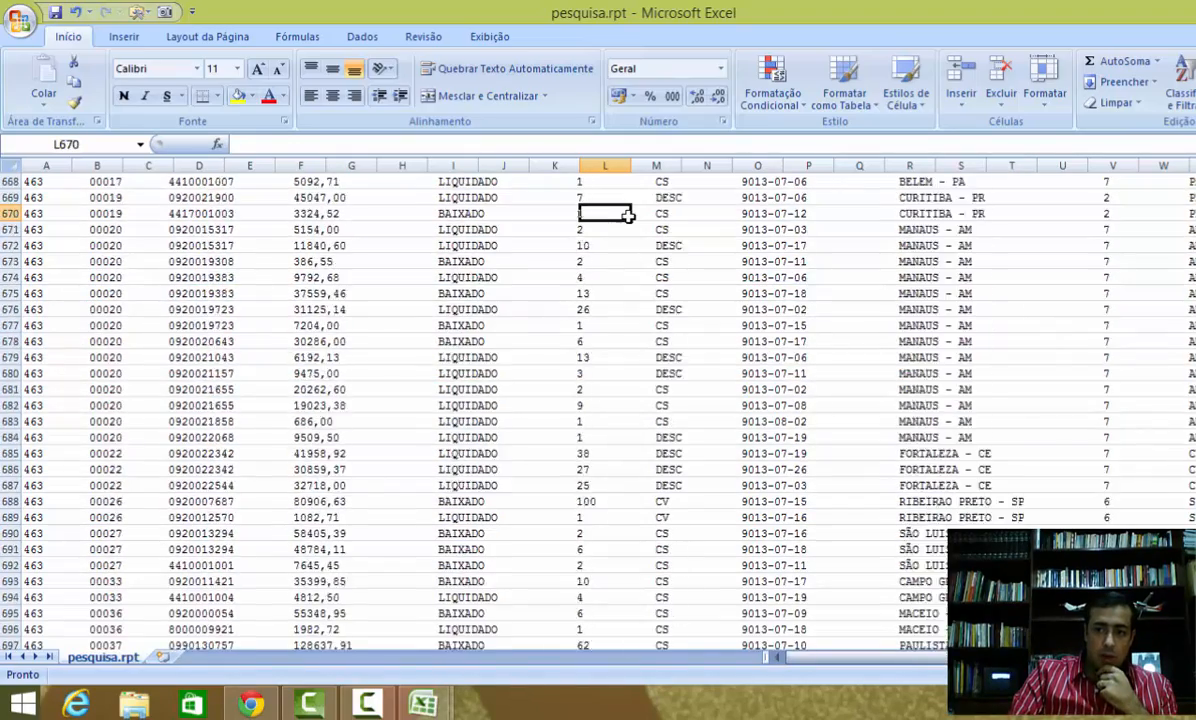
pyautogui.press('pagedown')
pyautogui.press('pagedown')
pyautogui.press('pagedown')
pyautogui.press('pagedown')
pyautogui.press('pagedown')
pyautogui.press('pagedown')
pyautogui.press('pageup')
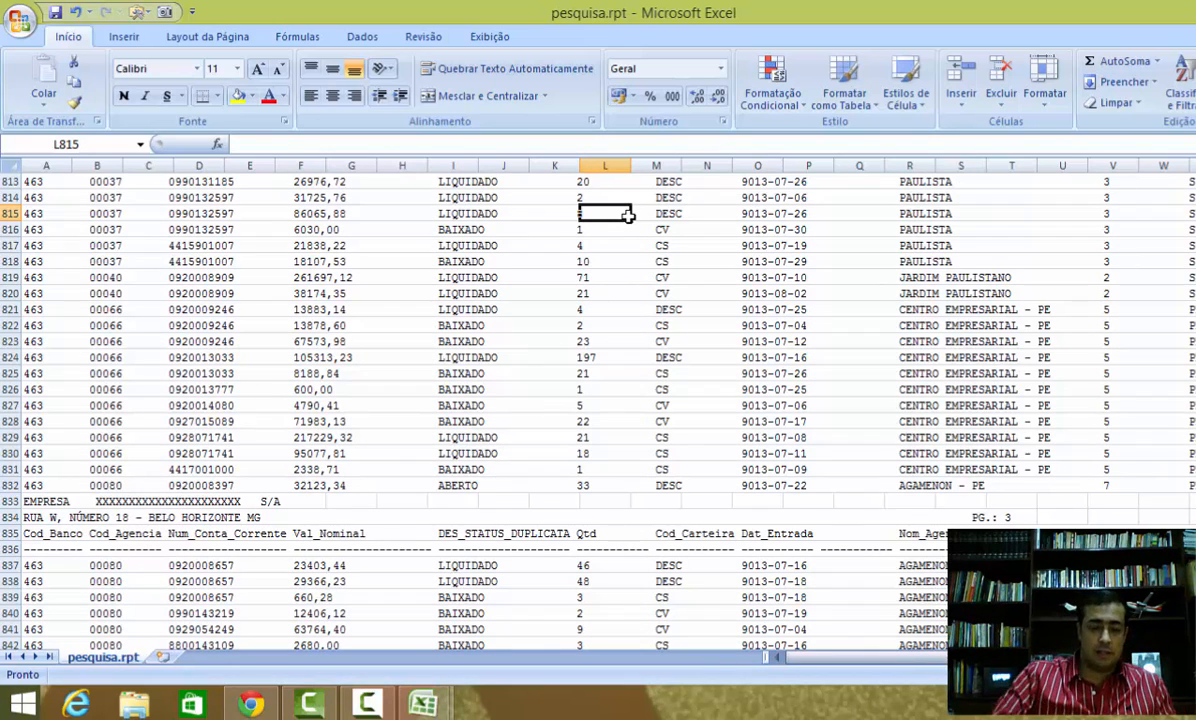
# Step: Select the repeated page header rows around row 833 to examine them, returning to the top of the sheet
pyautogui.click(8, 501)
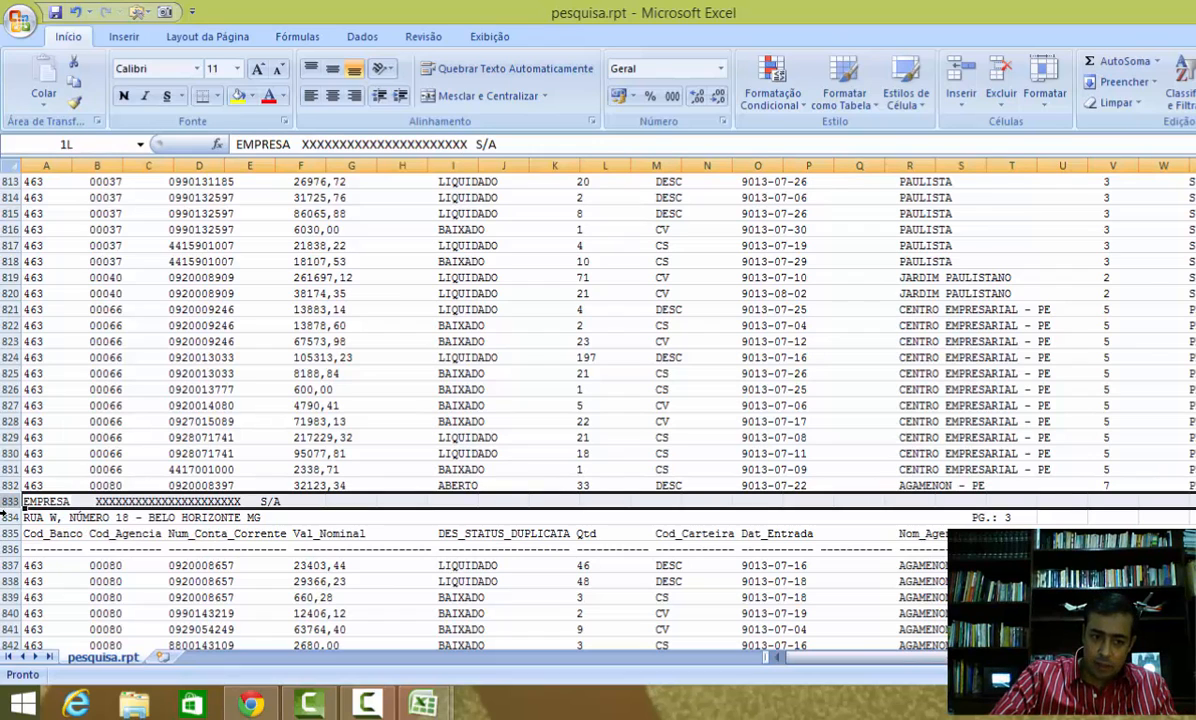
pyautogui.moveTo(4, 512); pyautogui.dragTo(4, 549)
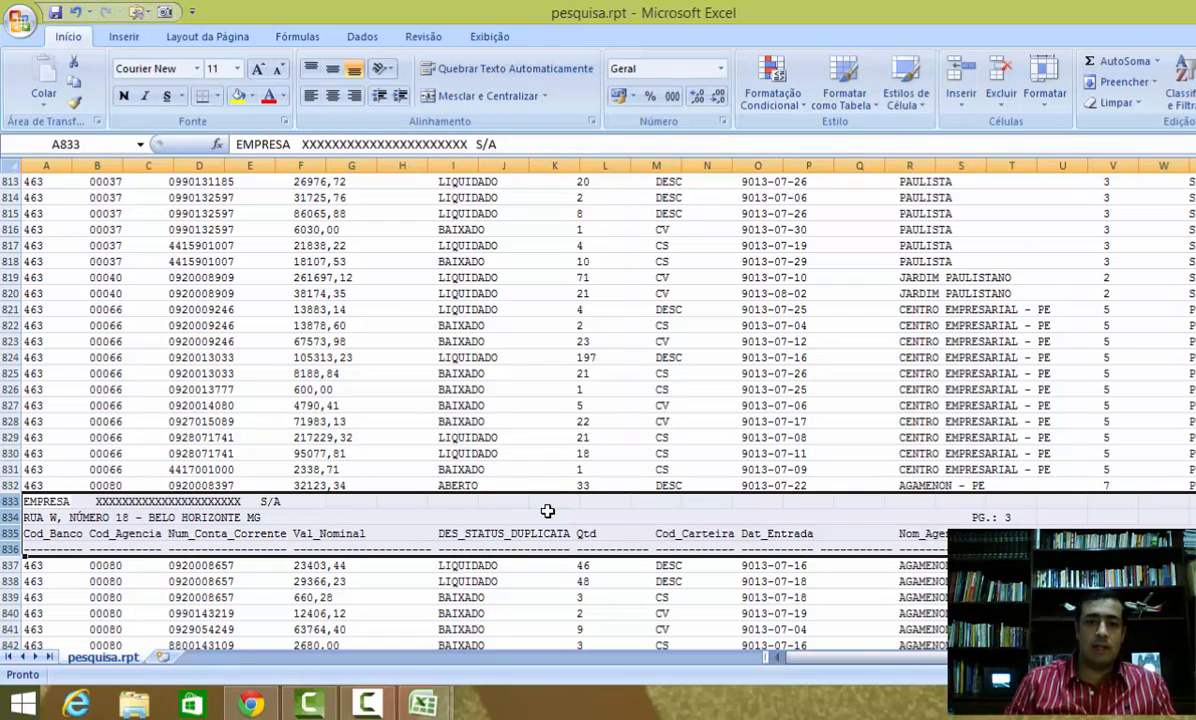
pyautogui.press('Up')
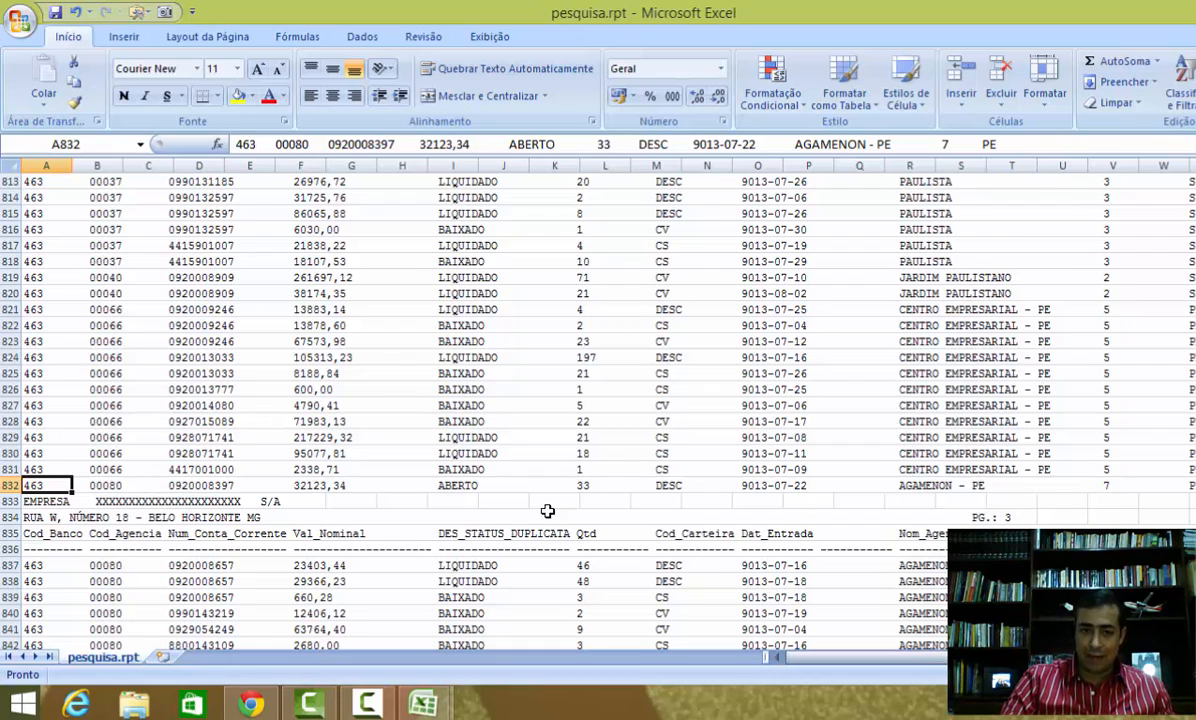
pyautogui.hotkey('ctrl', 'Home')
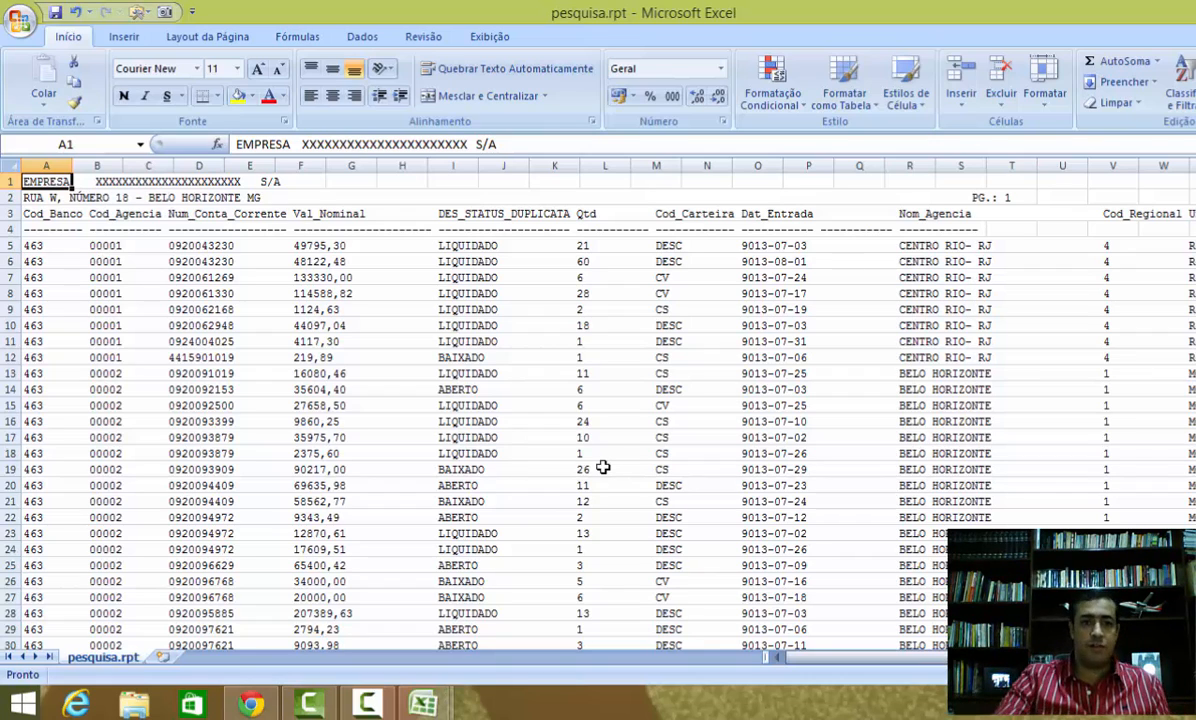
# Step: Insert a new blank column before column A
pyautogui.click(45, 166)
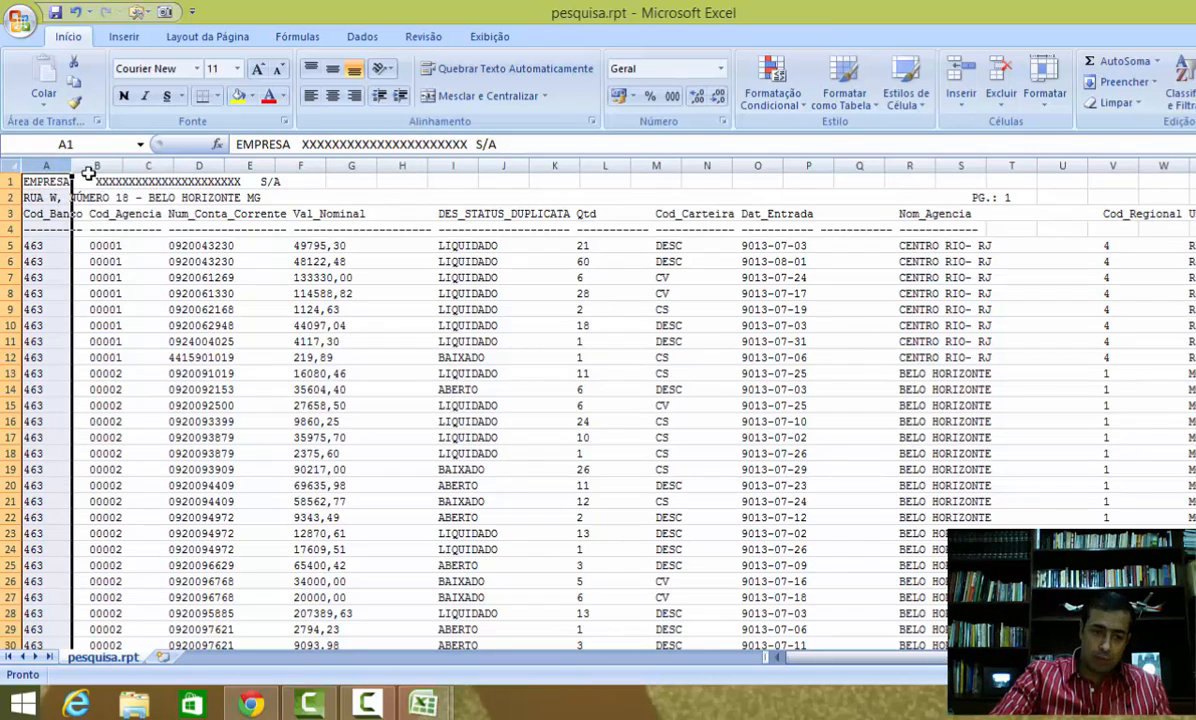
pyautogui.rightClick(46, 222)
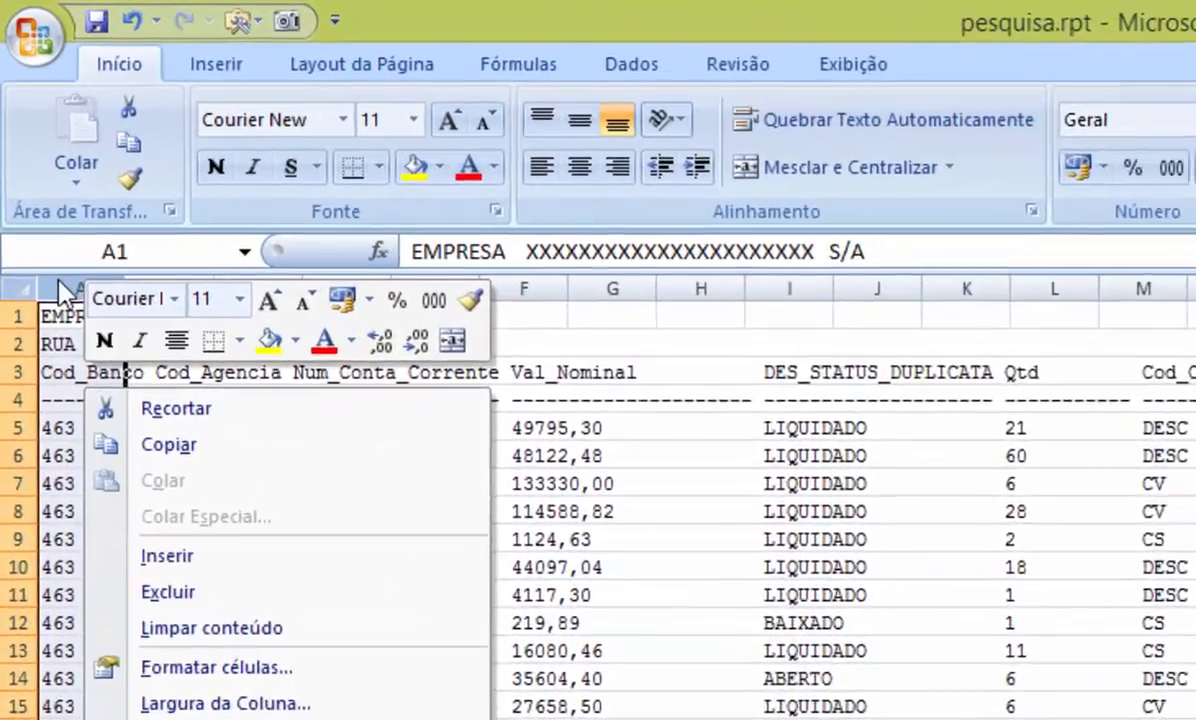
pyautogui.click(66, 278)
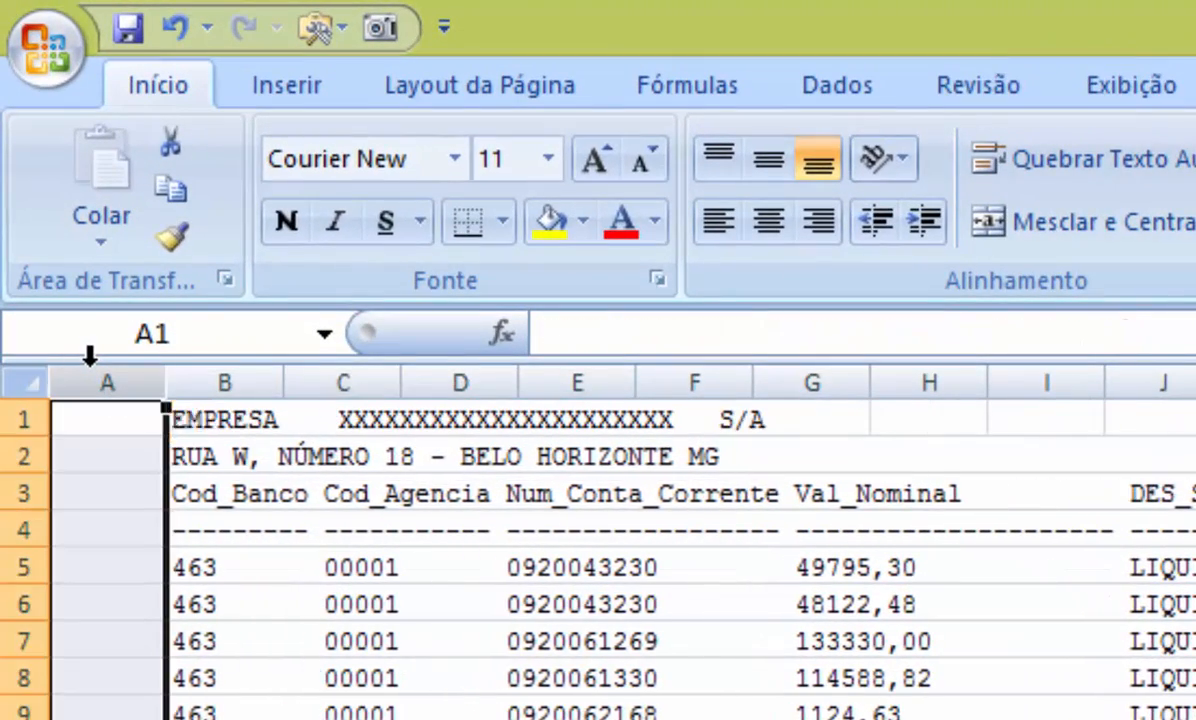
# Step: Insert a blank row above the first row of the report
pyautogui.click(14, 419)
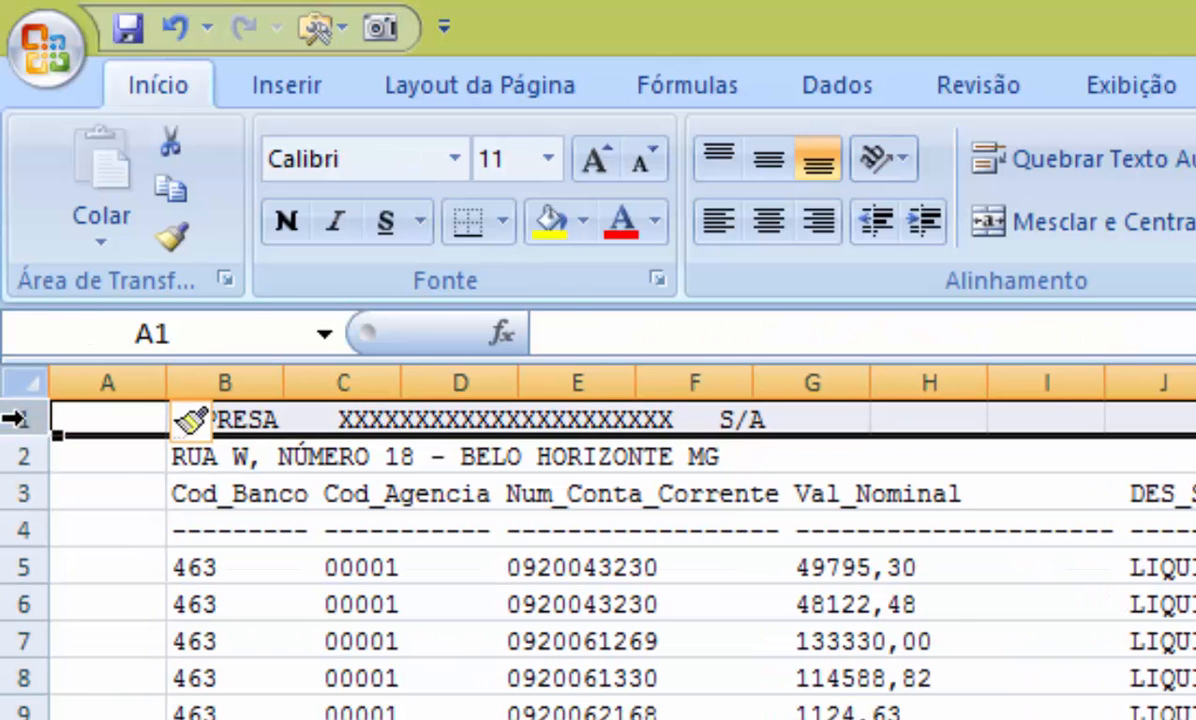
pyautogui.rightClick(14, 419)
pyautogui.click(176, 650)
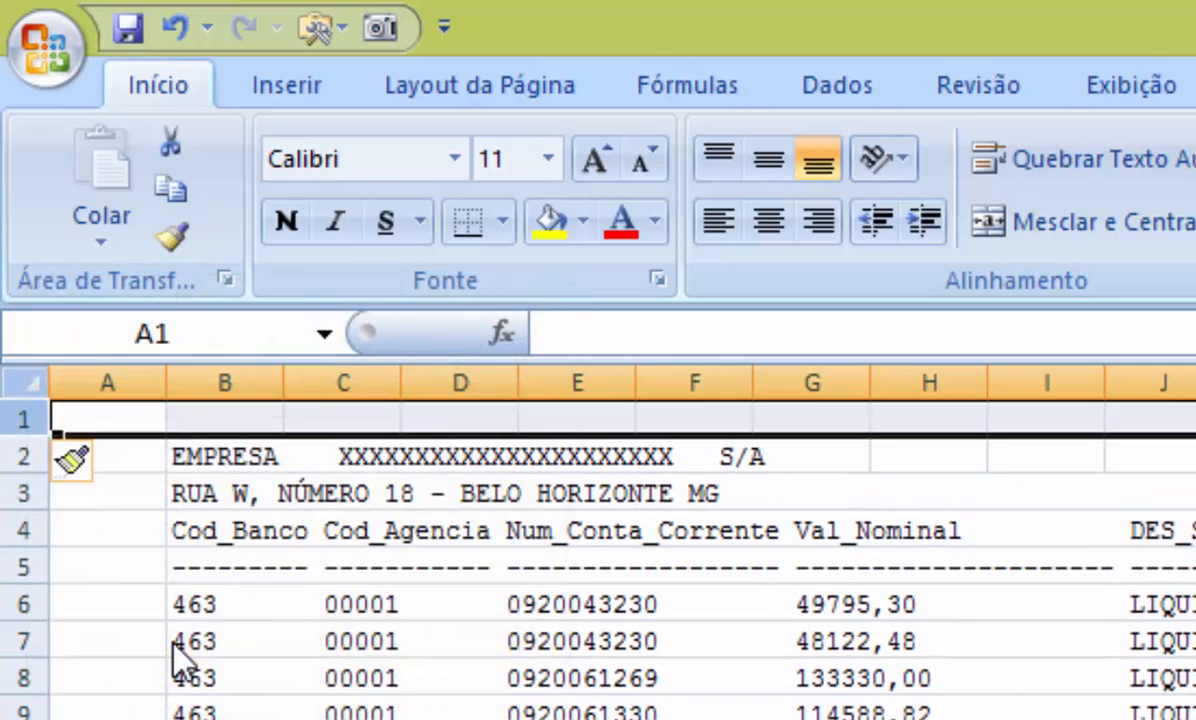
pyautogui.click(720, 612)
# Step: Enter the headers "n" in A1 and "linha" in B1
pyautogui.click(107, 419)
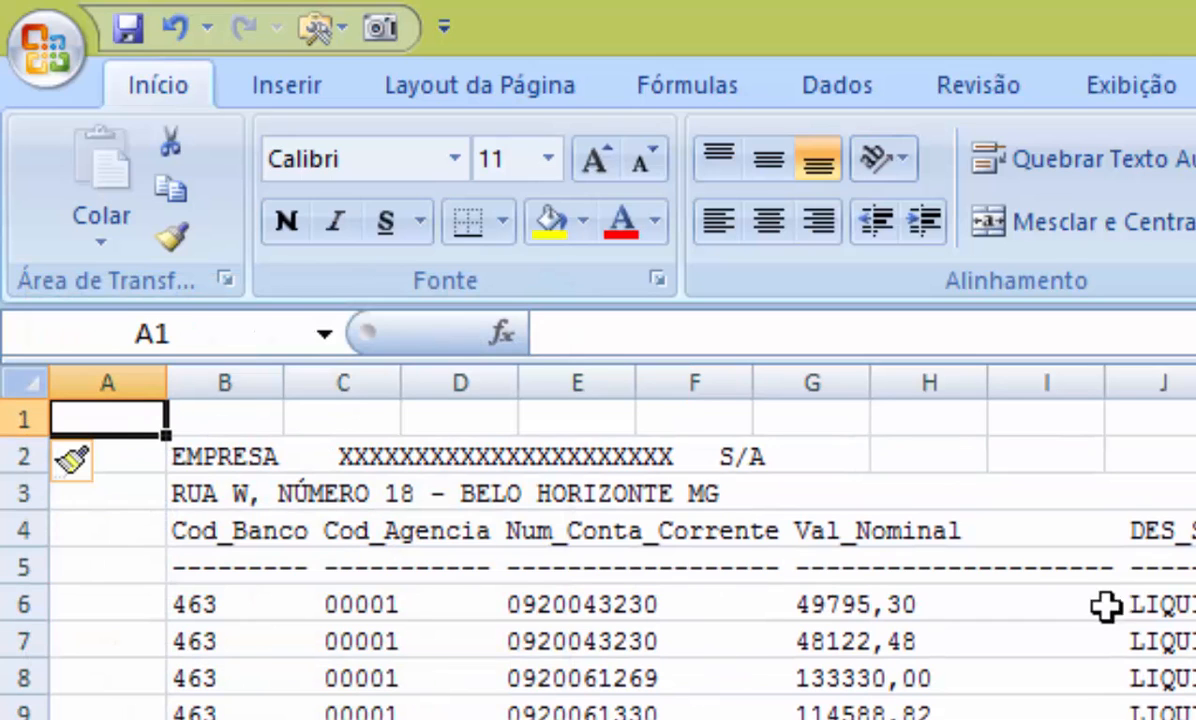
pyautogui.write('n')
pyautogui.press('Tab')
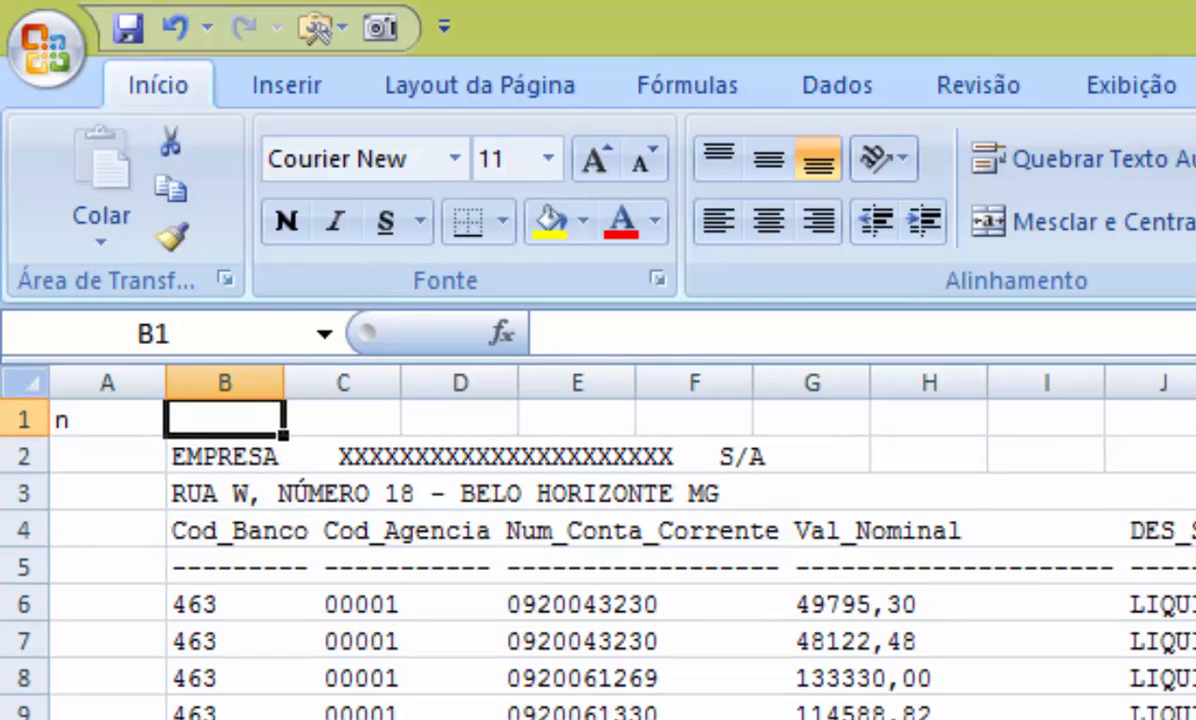
pyautogui.write('linha')
pyautogui.press('Return')
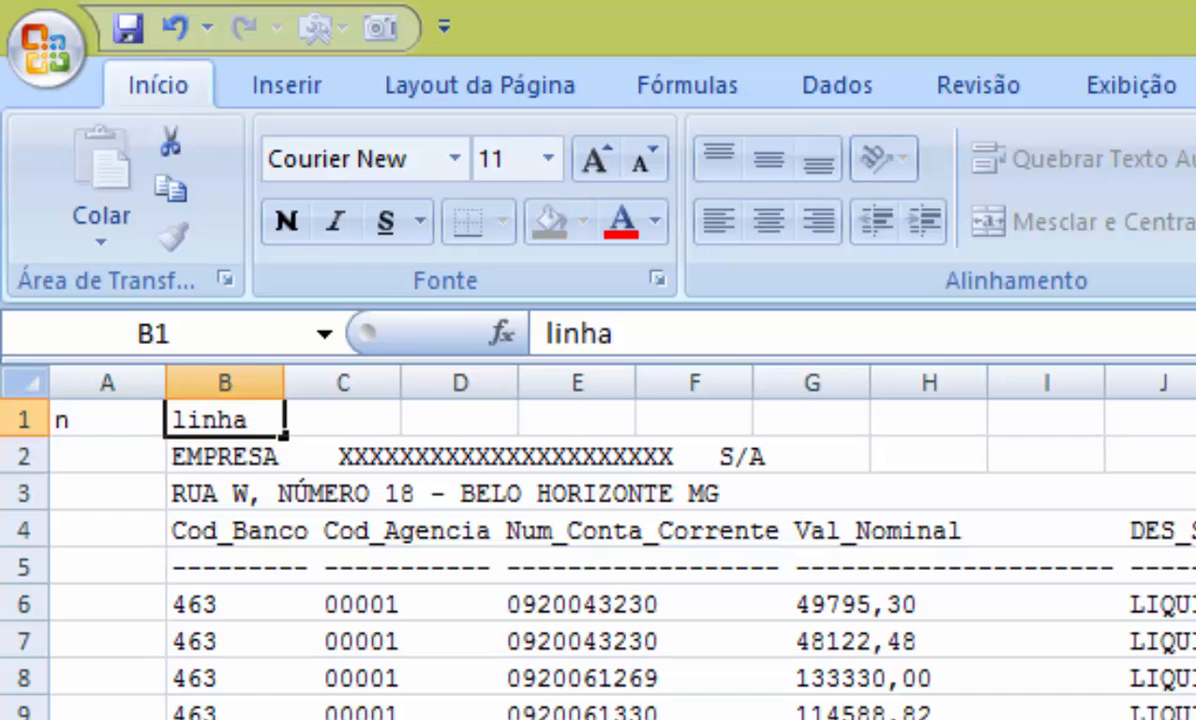
# Step: Number column A starting with 1 in A2, using the formula =A2+1 filled down the column
pyautogui.write('1')
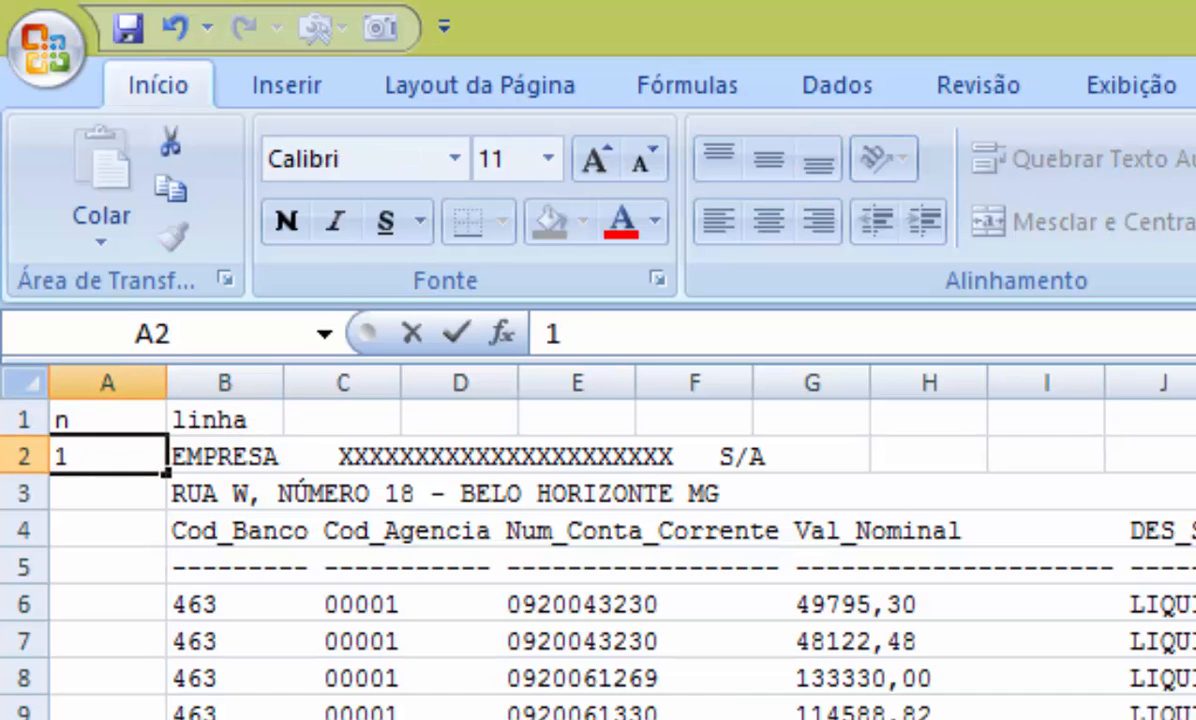
pyautogui.press('Return')
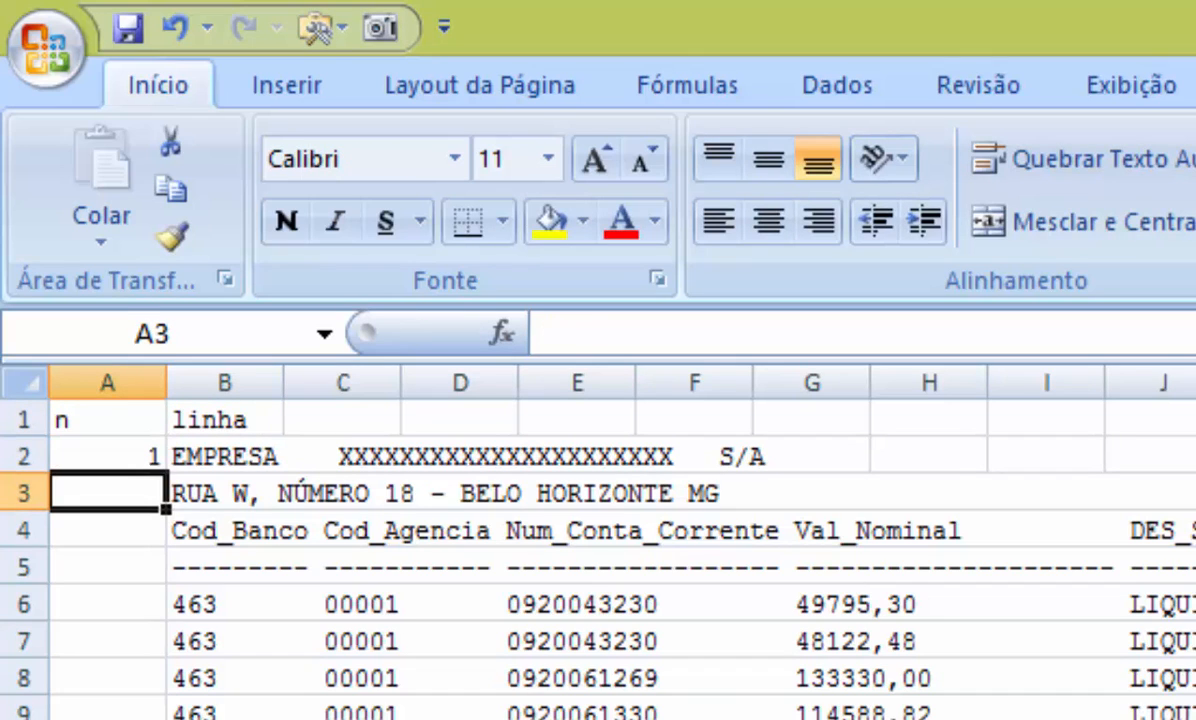
pyautogui.write('2')
pyautogui.press('Return')
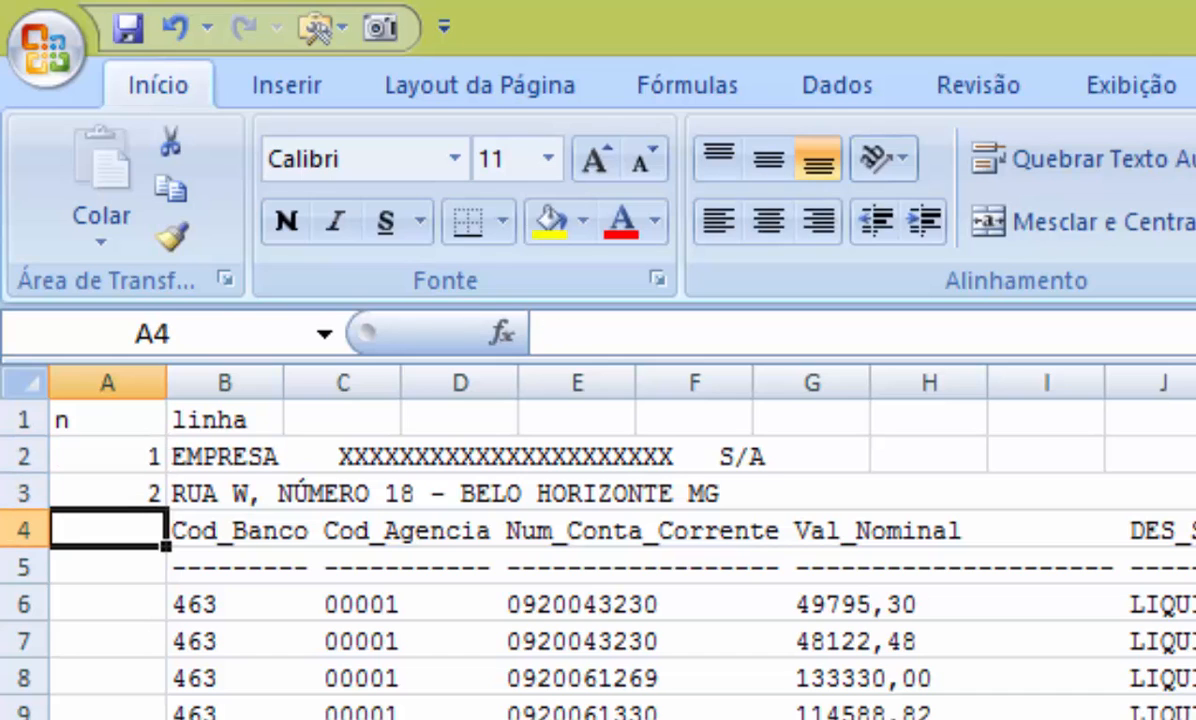
pyautogui.write('3')
pyautogui.press('Up')
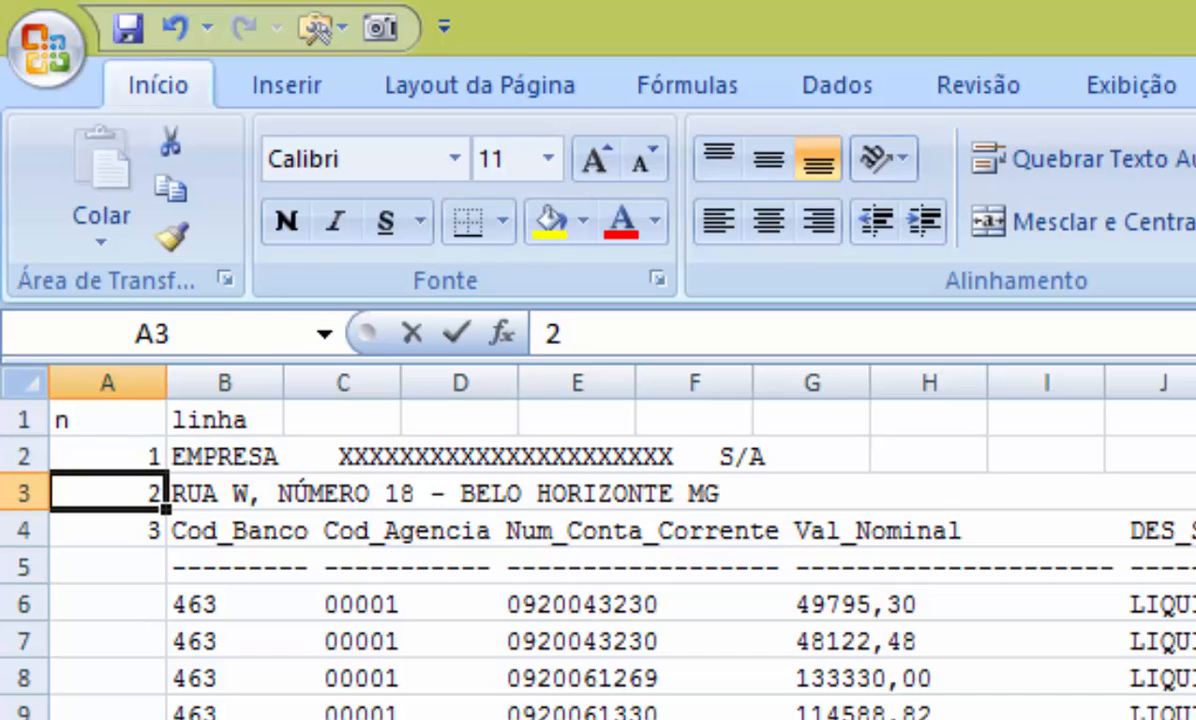
pyautogui.write('=')
pyautogui.press('Up')
pyautogui.write('+1')
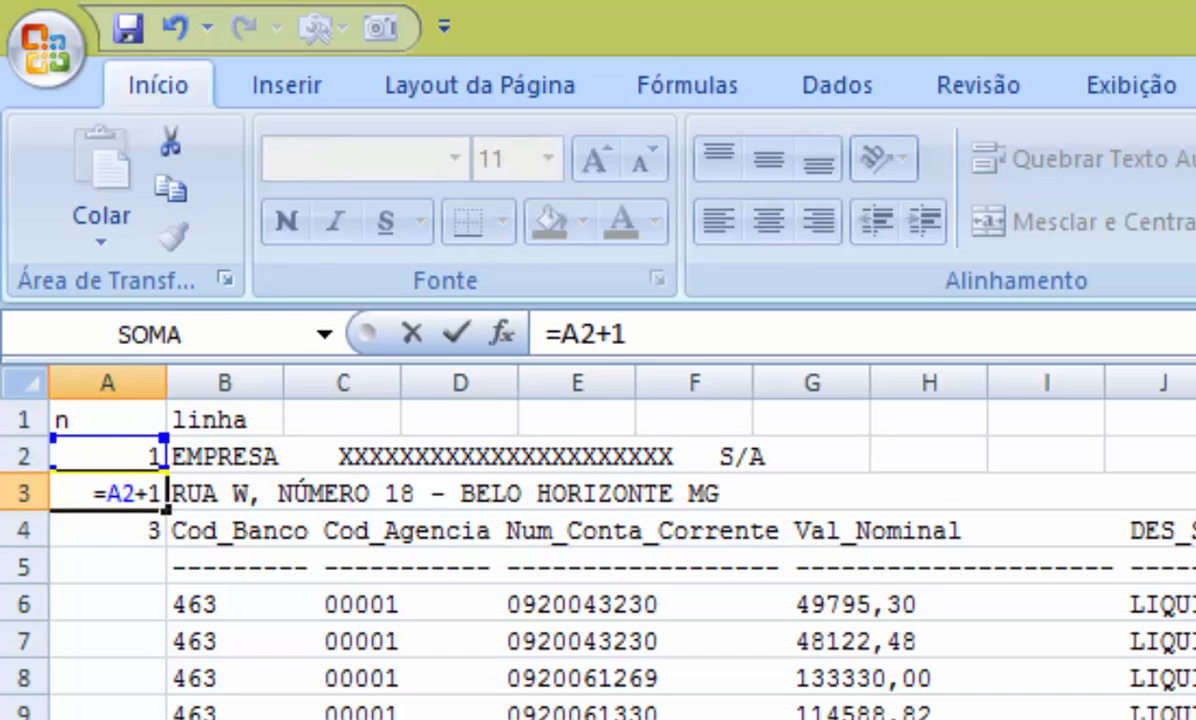
pyautogui.press('Return')
pyautogui.hotkey('ctrl', 'd')
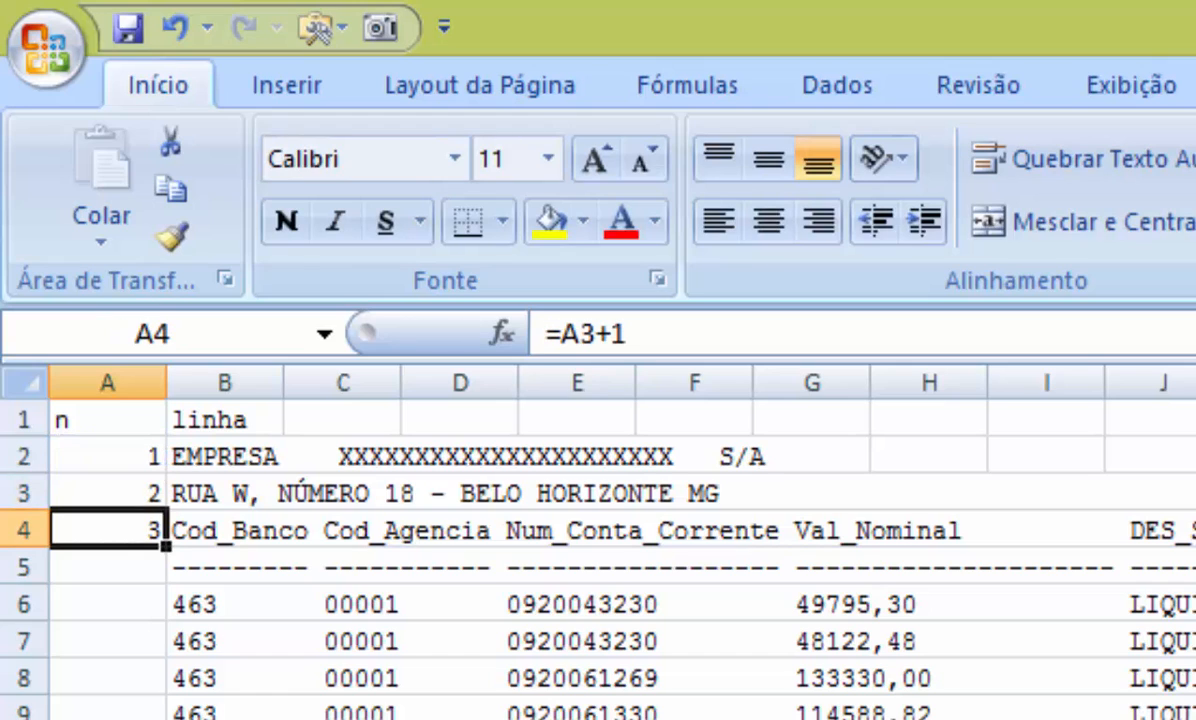
pyautogui.doubleClick(165, 540)
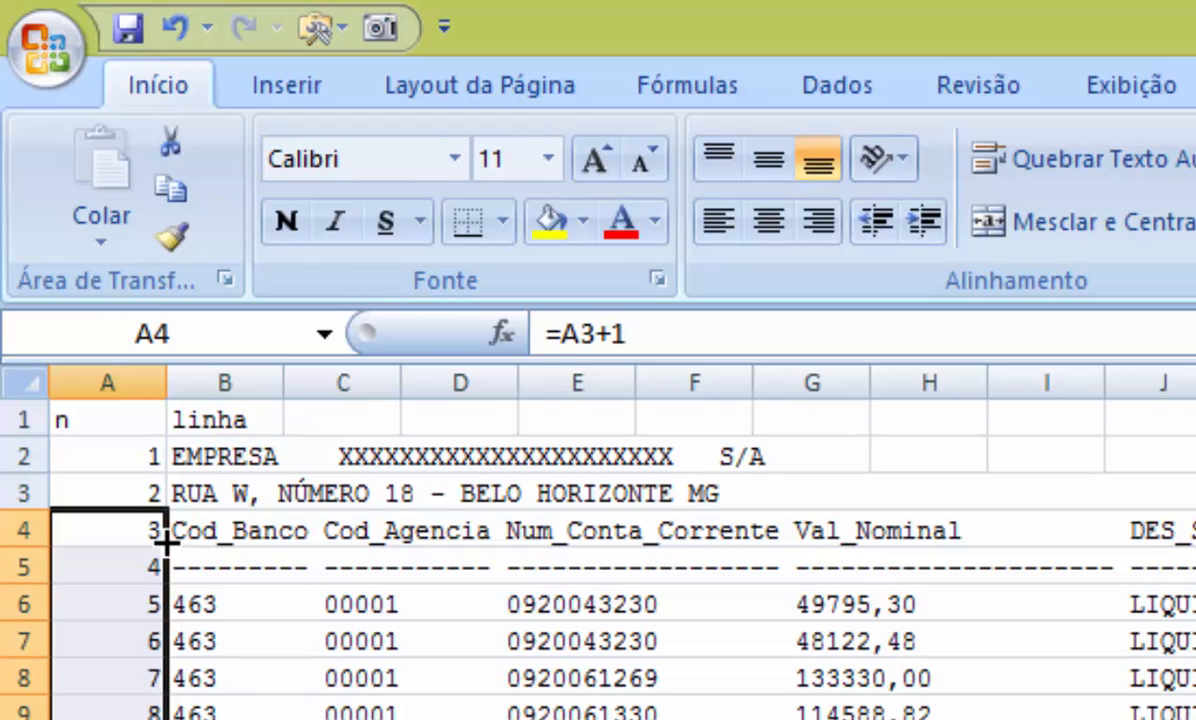
# Step: Extend the counter formula in column A down to the last report row, row 4100
pyautogui.press('Down')
pyautogui.hotkey('ctrl', 'Down')
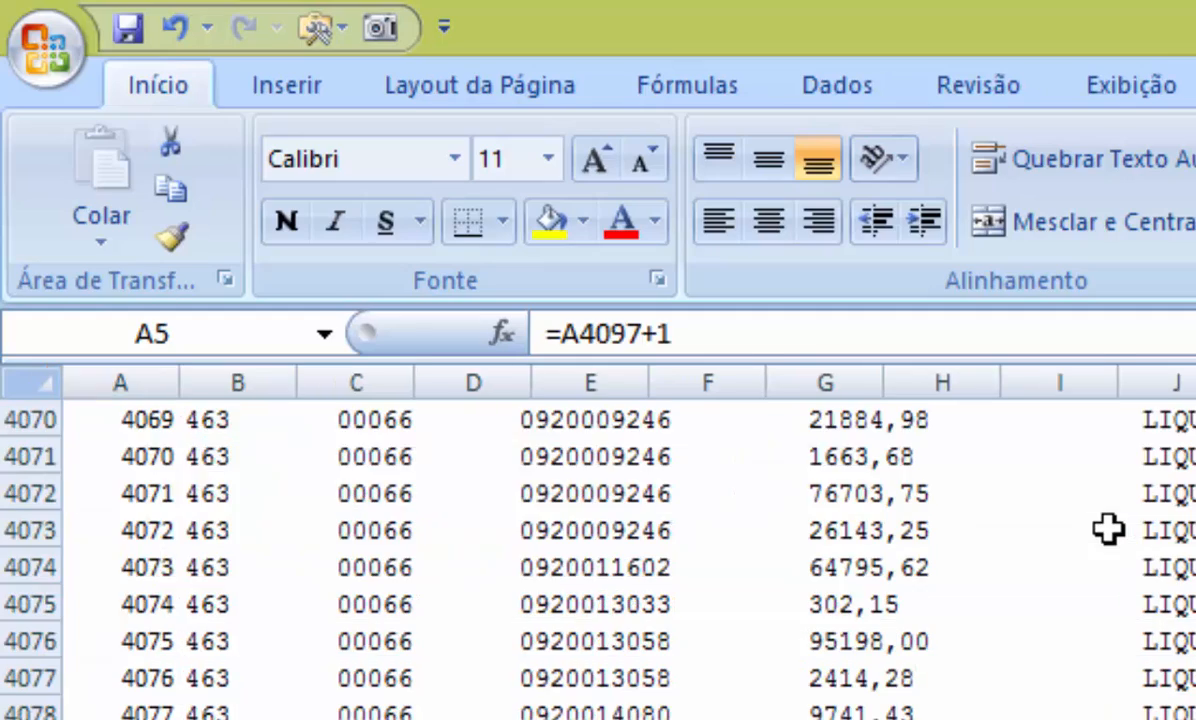
pyautogui.scroll(-1, 1108, 530)
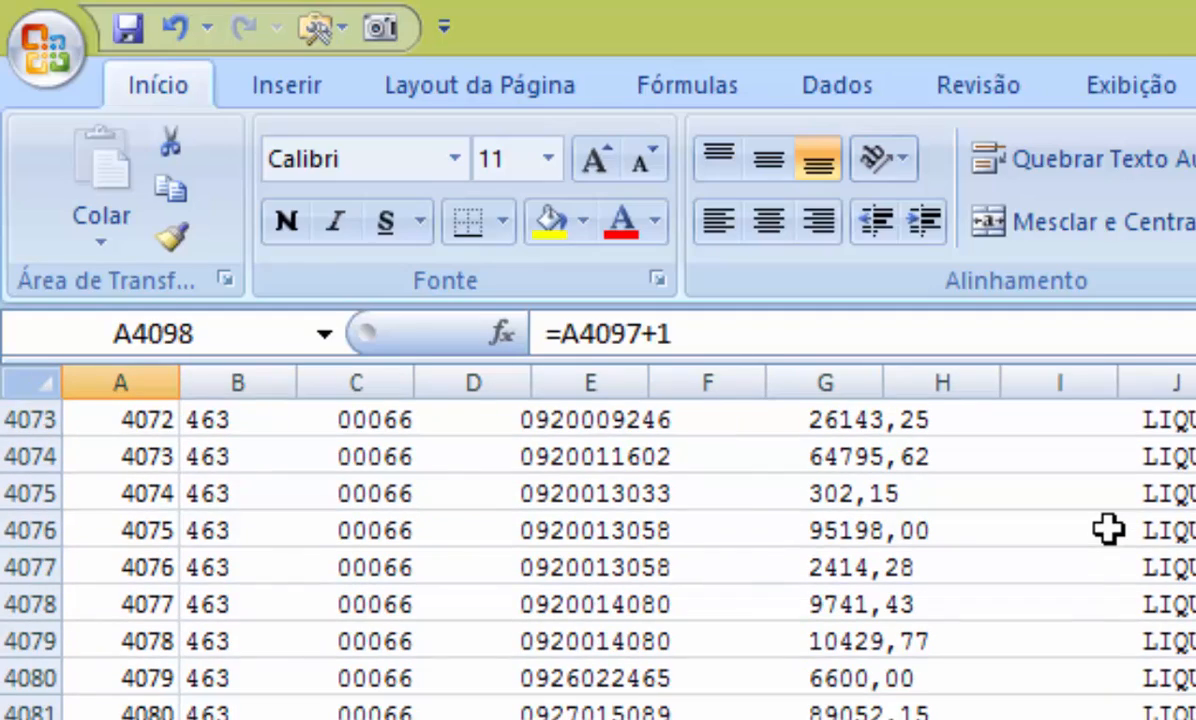
pyautogui.hotkey('shift', 'Down')
pyautogui.hotkey('shift', 'Down')
pyautogui.hotkey('ctrl', 'd')
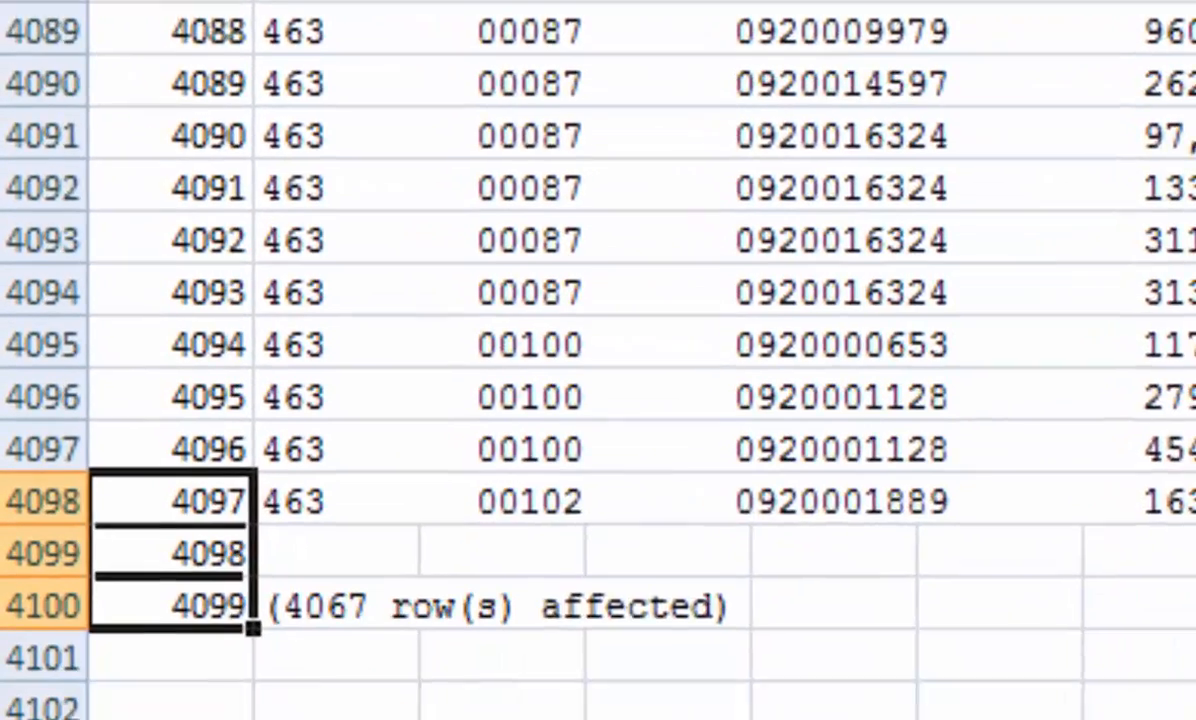
pyautogui.press('Down')
pyautogui.press('Down')
pyautogui.press('Up')
pyautogui.press('Up')
pyautogui.press('Up')
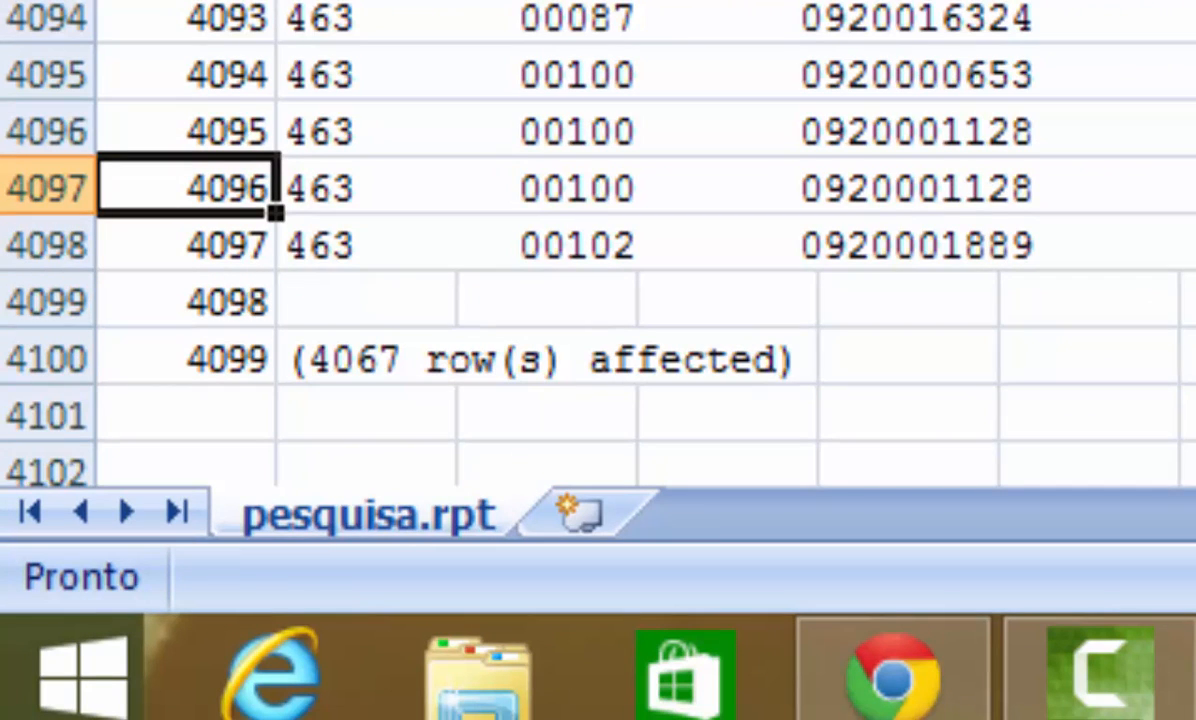
# Step: Inspect several cells in column A to check their counter formulas
pyautogui.hotkey('ctrl', 'Home')
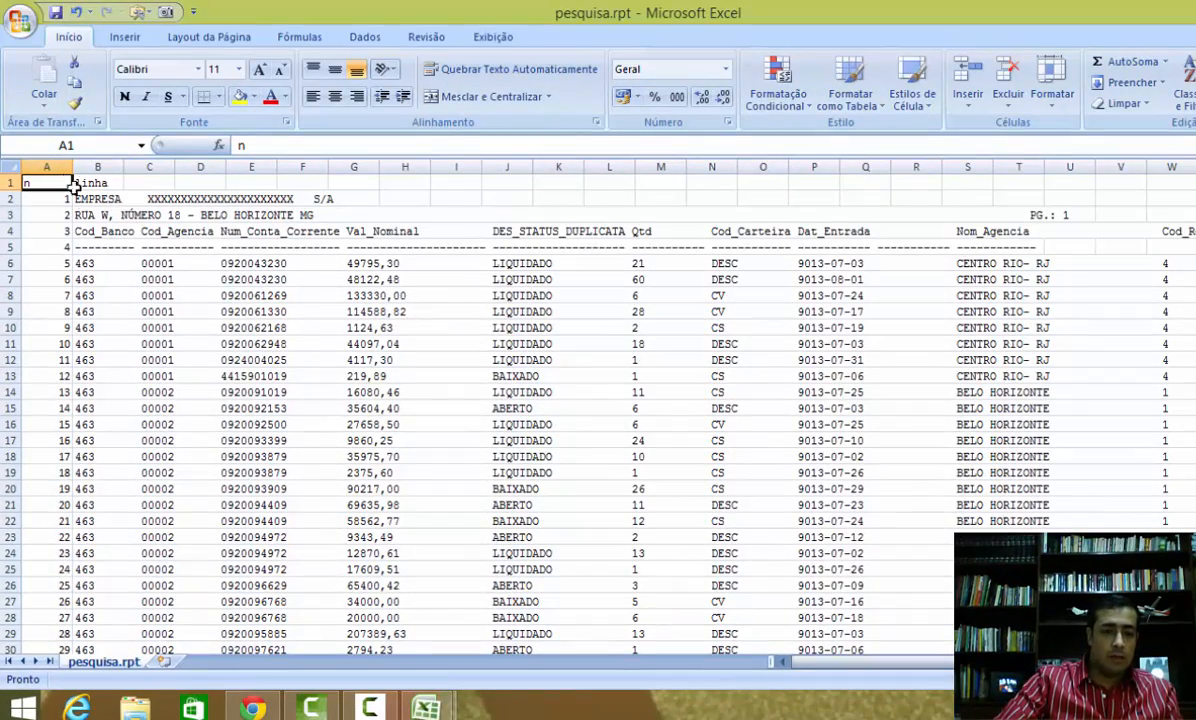
pyautogui.click(45, 309)
pyautogui.click(44, 372)
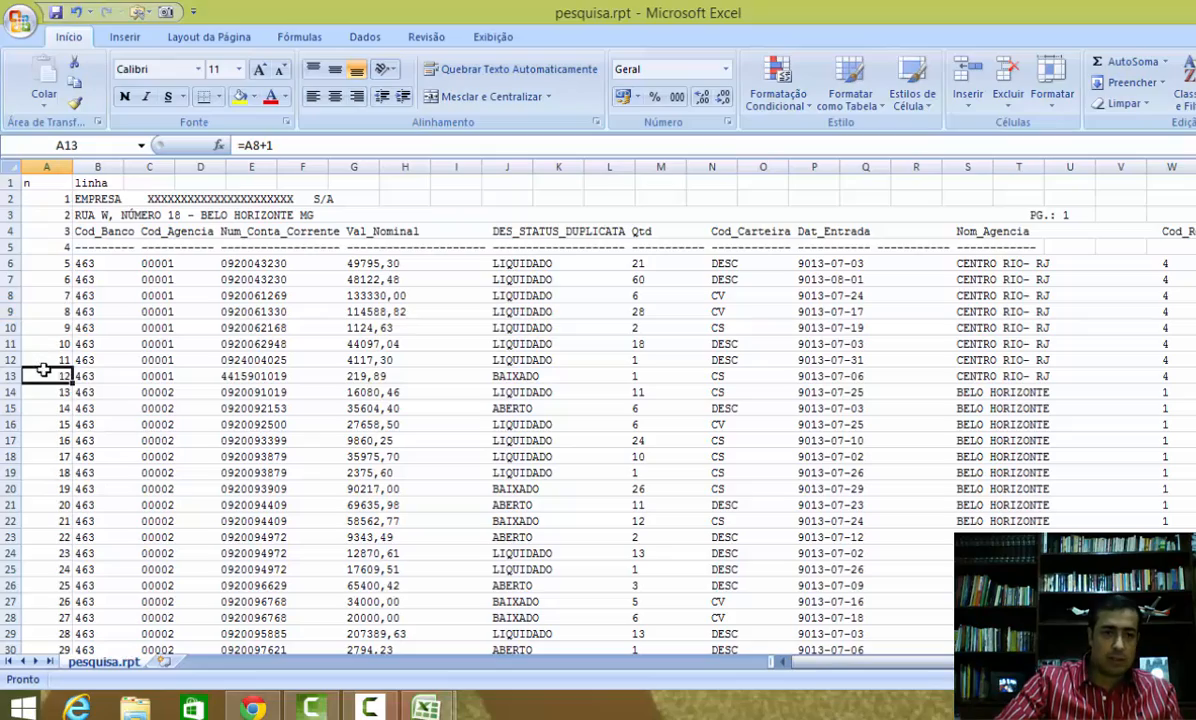
pyautogui.click(58, 454)
pyautogui.click(60, 390)
pyautogui.click(59, 343)
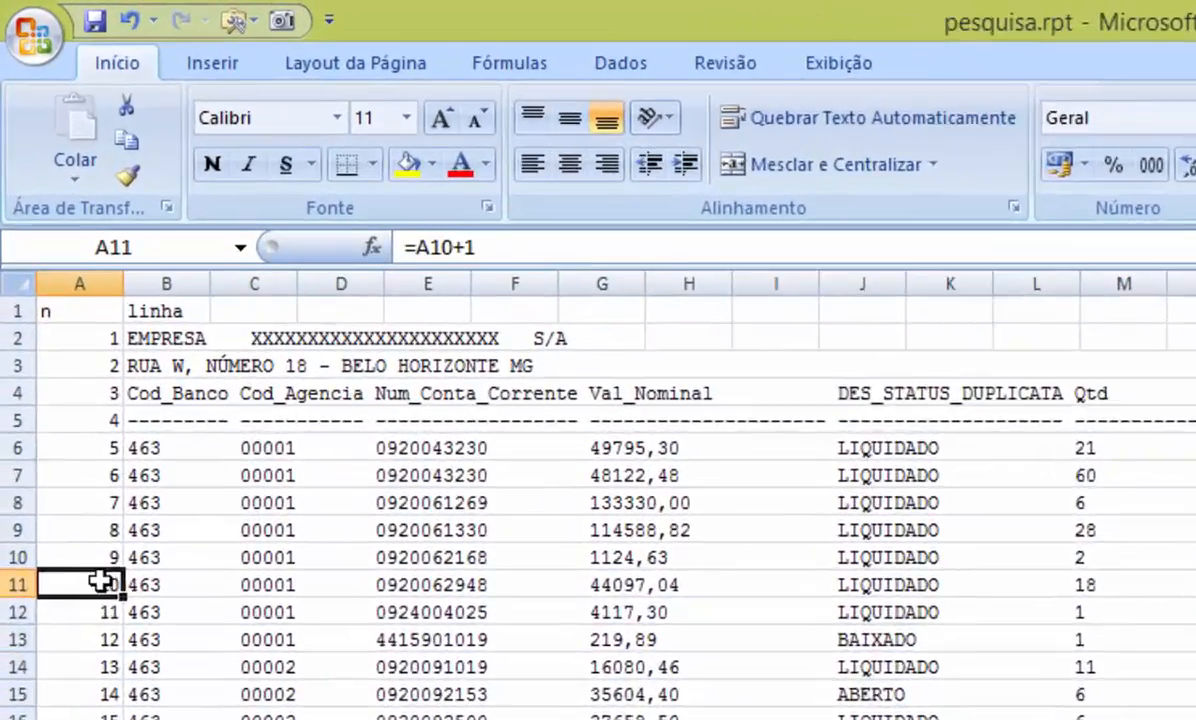
pyautogui.click(95, 557)
# Step: Copy column A and paste it over itself as values with Paste Special
pyautogui.click(94, 283)
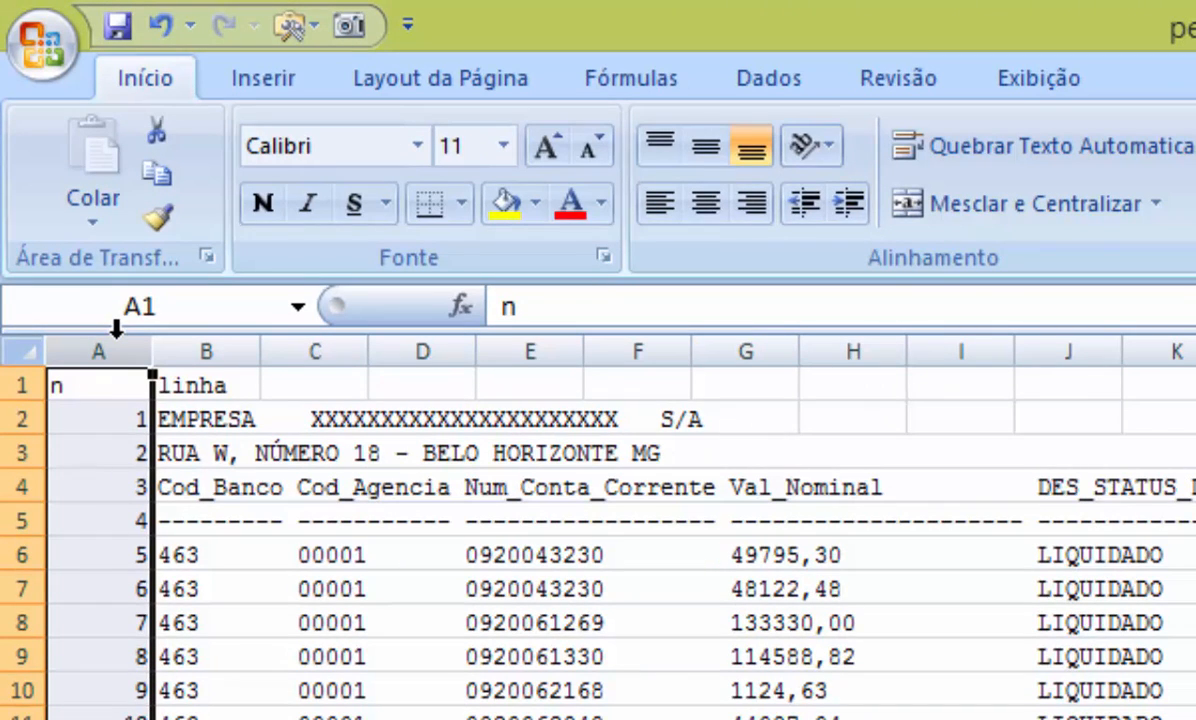
pyautogui.hotkey('ctrl', 'c')
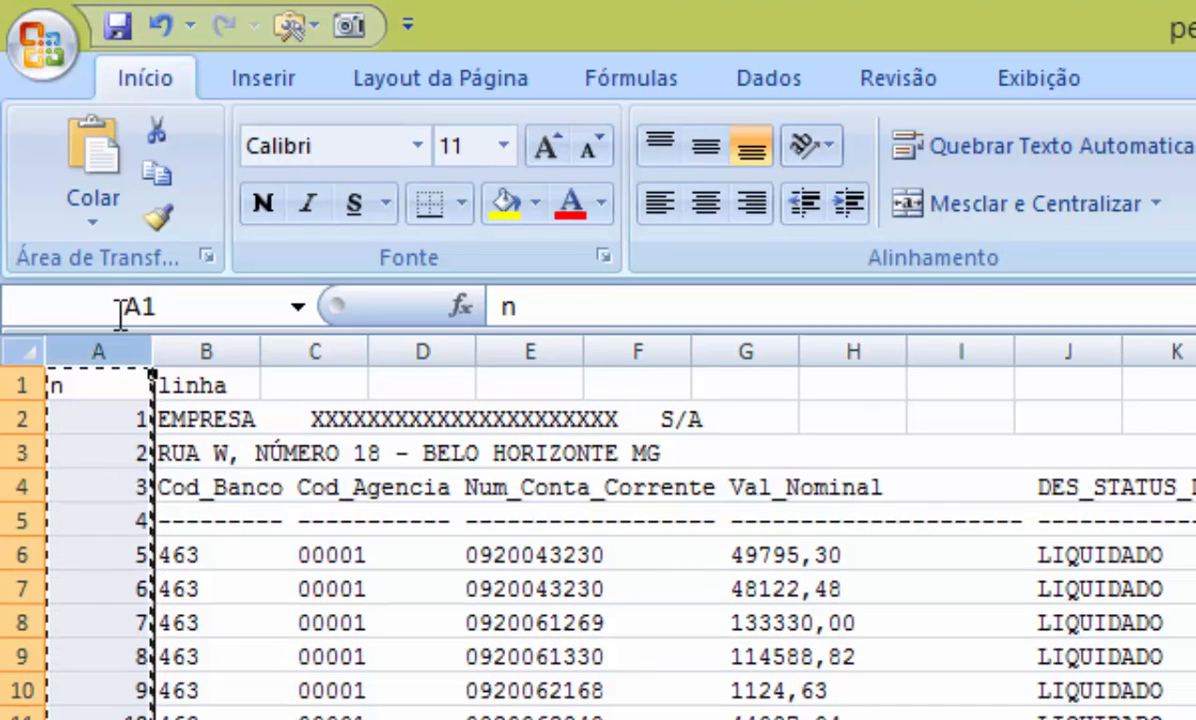
pyautogui.click(93, 222)
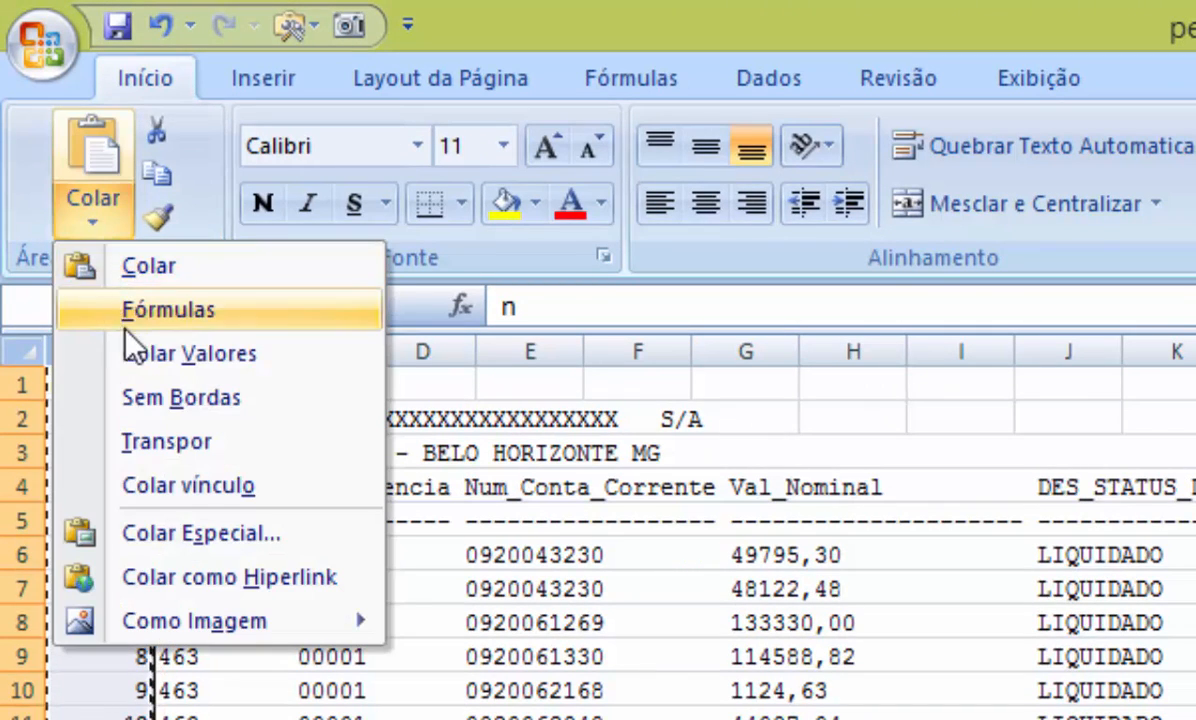
pyautogui.click(191, 551)
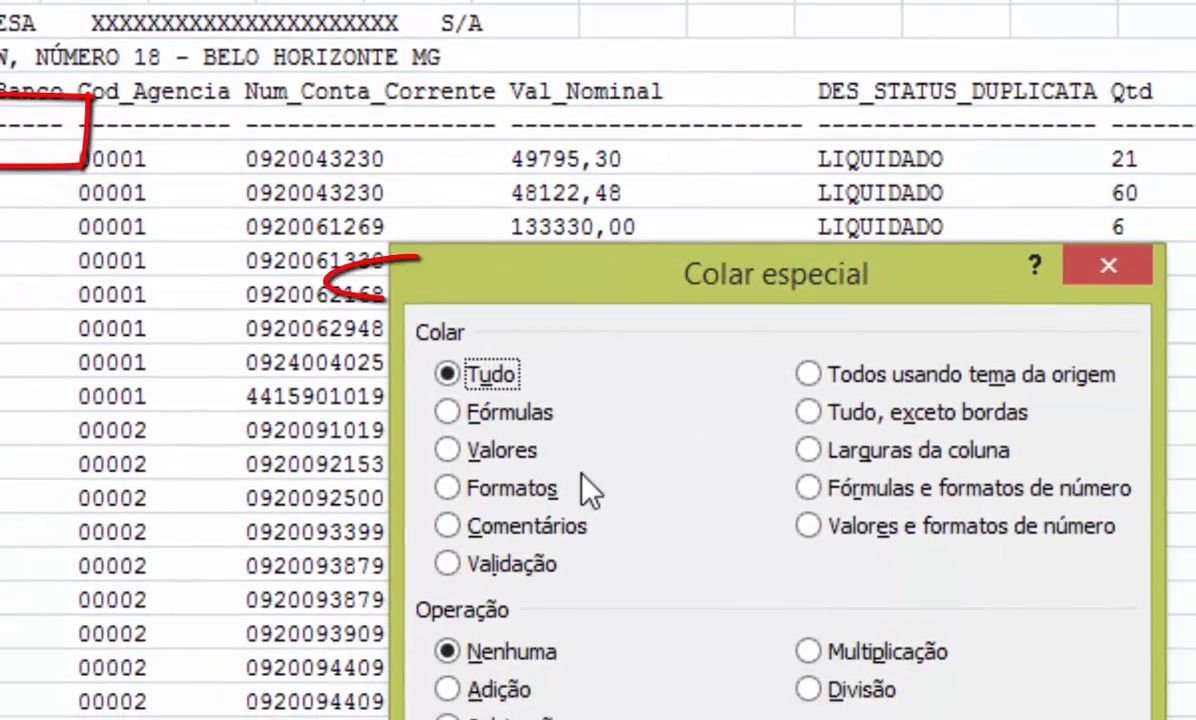
pyautogui.click(515, 450)
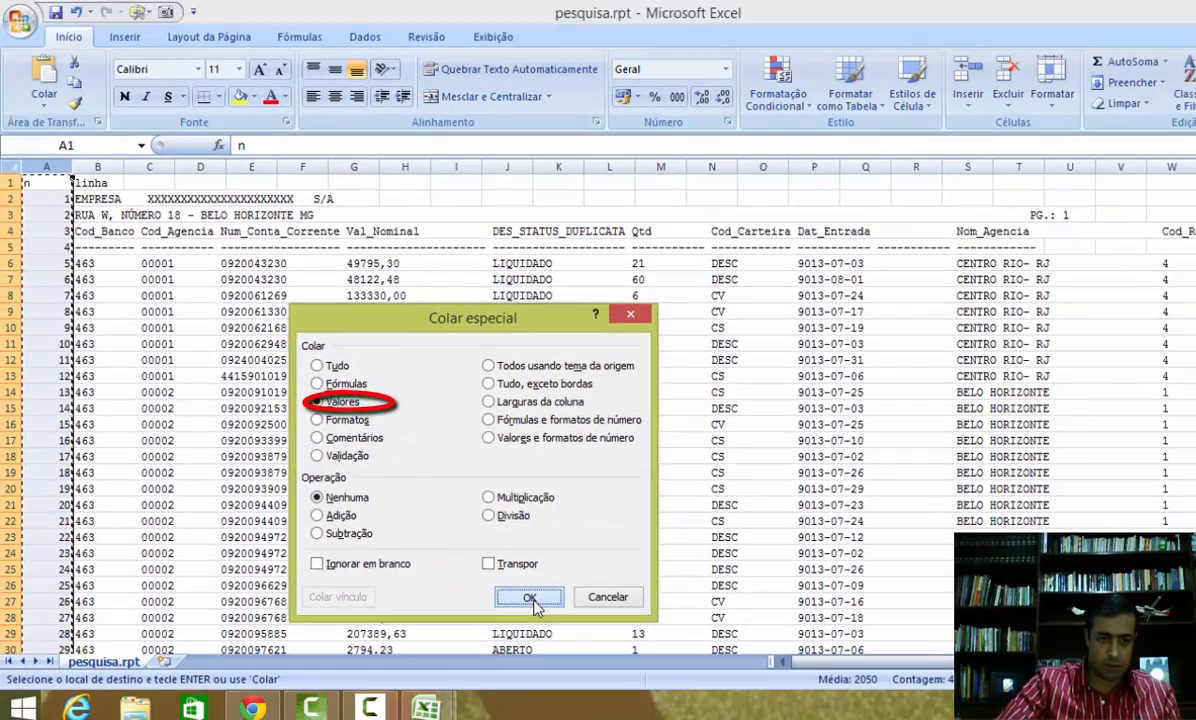
pyautogui.click(800, 691)
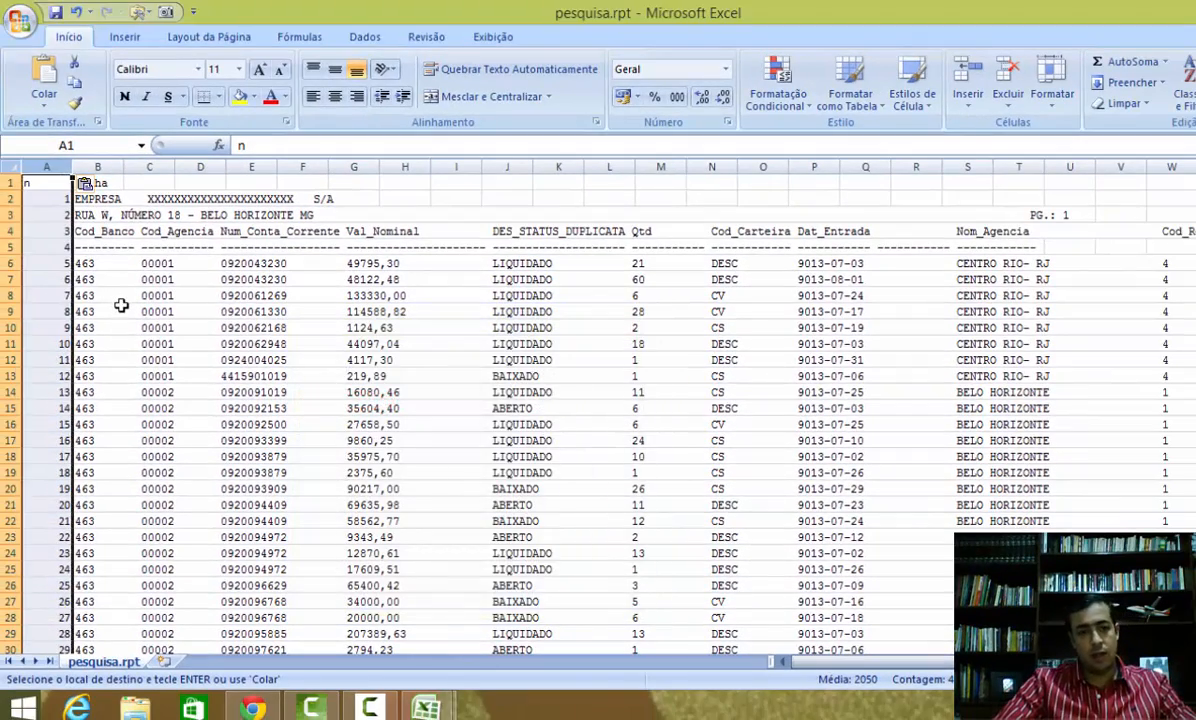
pyautogui.press('Escape')
# Step: Inspect several cells in column A to check their contents
pyautogui.click(52, 262)
pyautogui.click(57, 294)
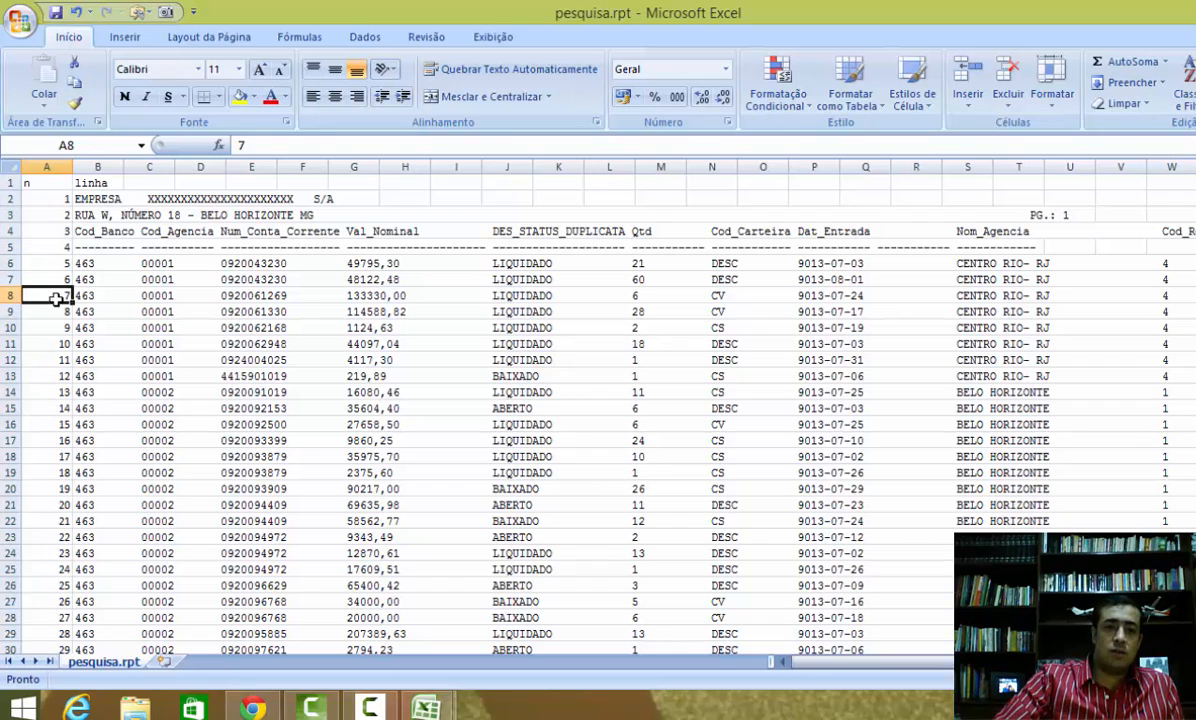
pyautogui.click(58, 328)
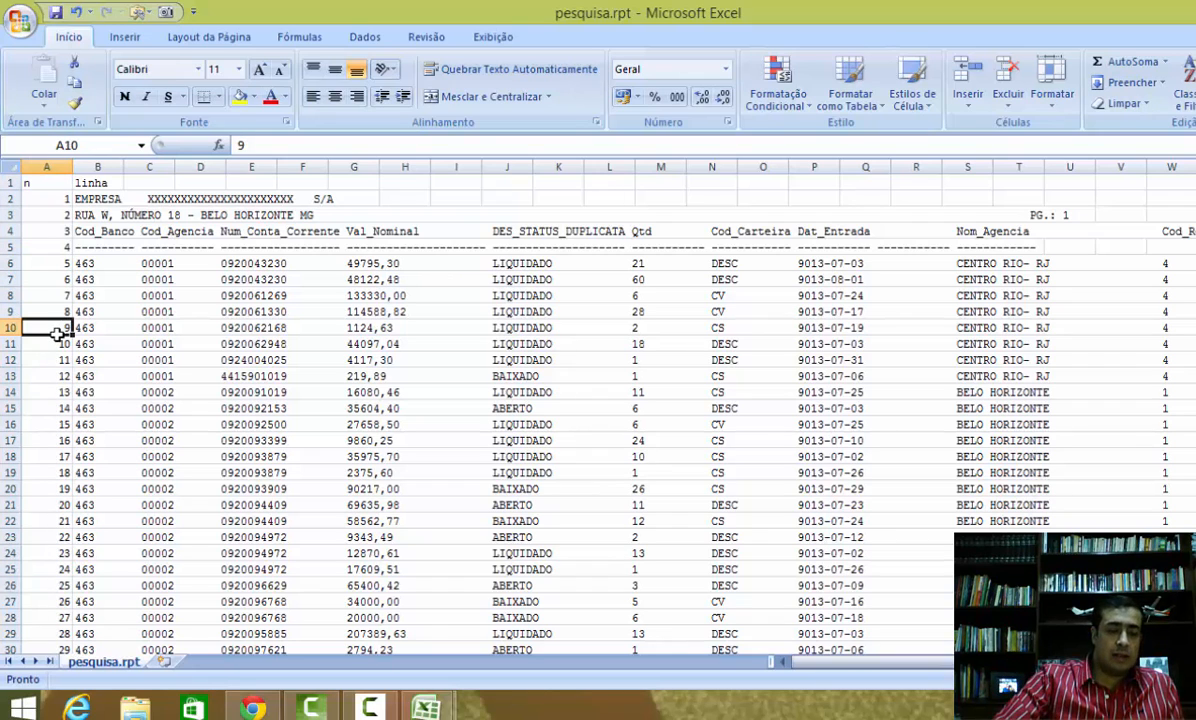
pyautogui.click(197, 344)
pyautogui.click(72, 292)
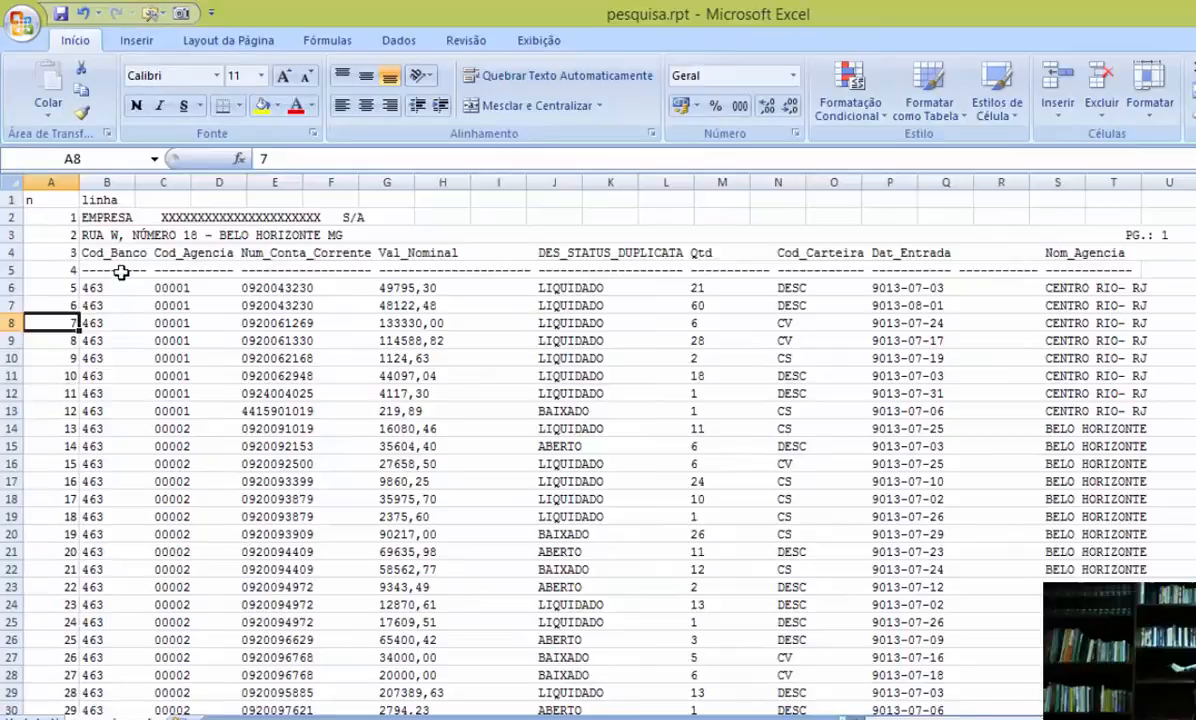
# Step: Inspect several report rows in column B, including the company header, address, column titles and dashed separator lines
pyautogui.click(120, 272)
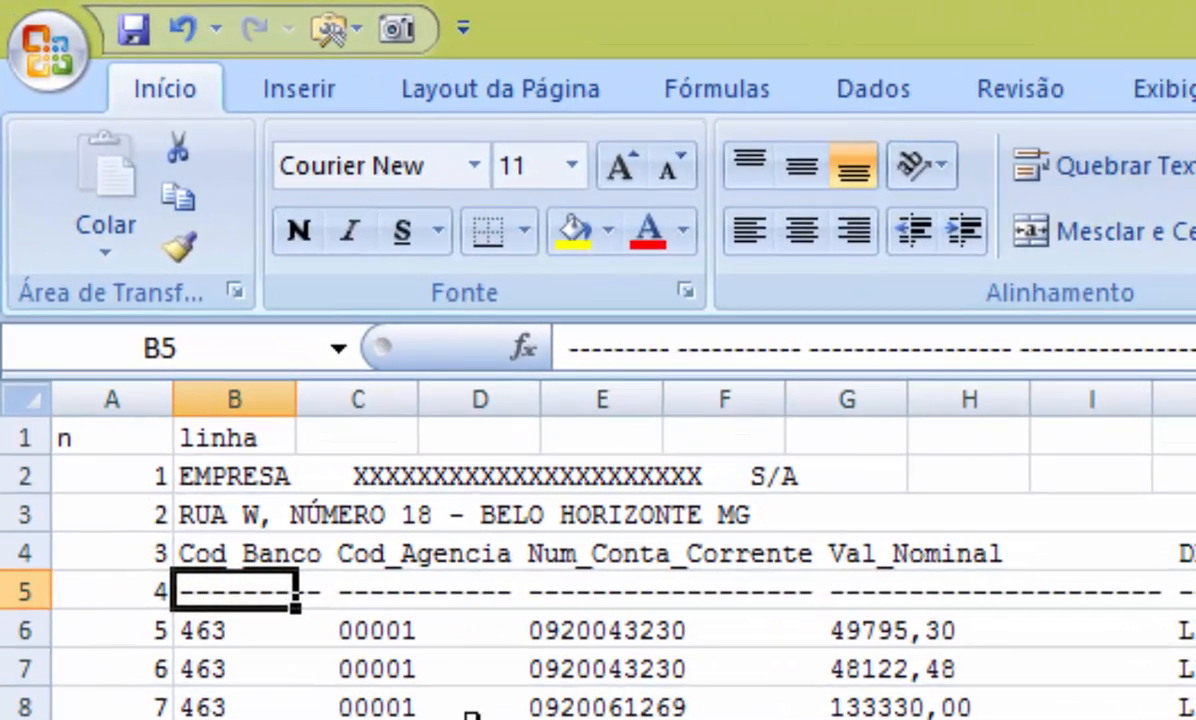
pyautogui.click(227, 558)
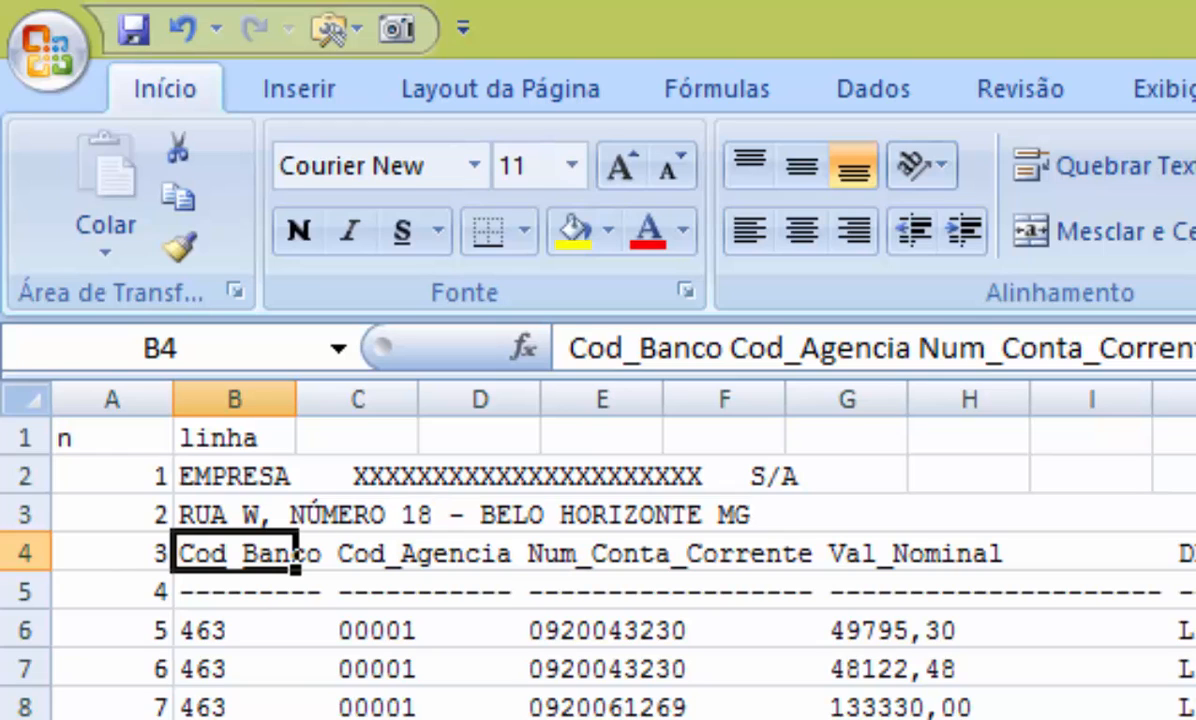
pyautogui.click(190, 470)
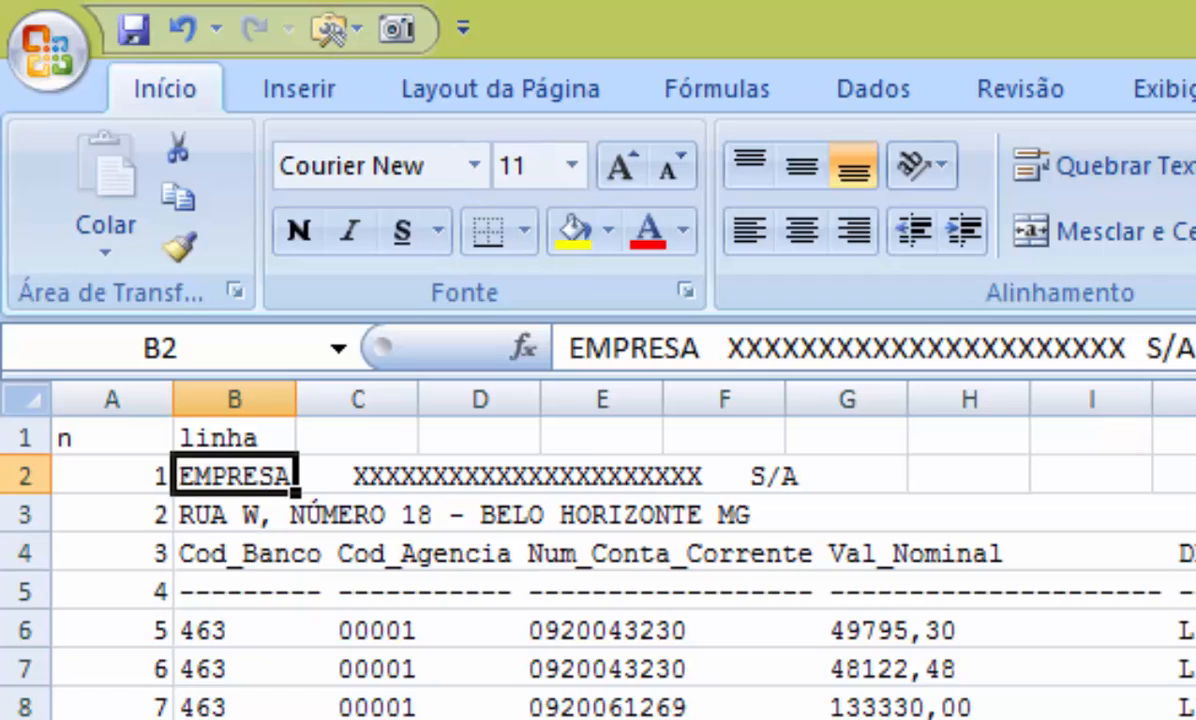
pyautogui.click(155, 514)
pyautogui.click(155, 620)
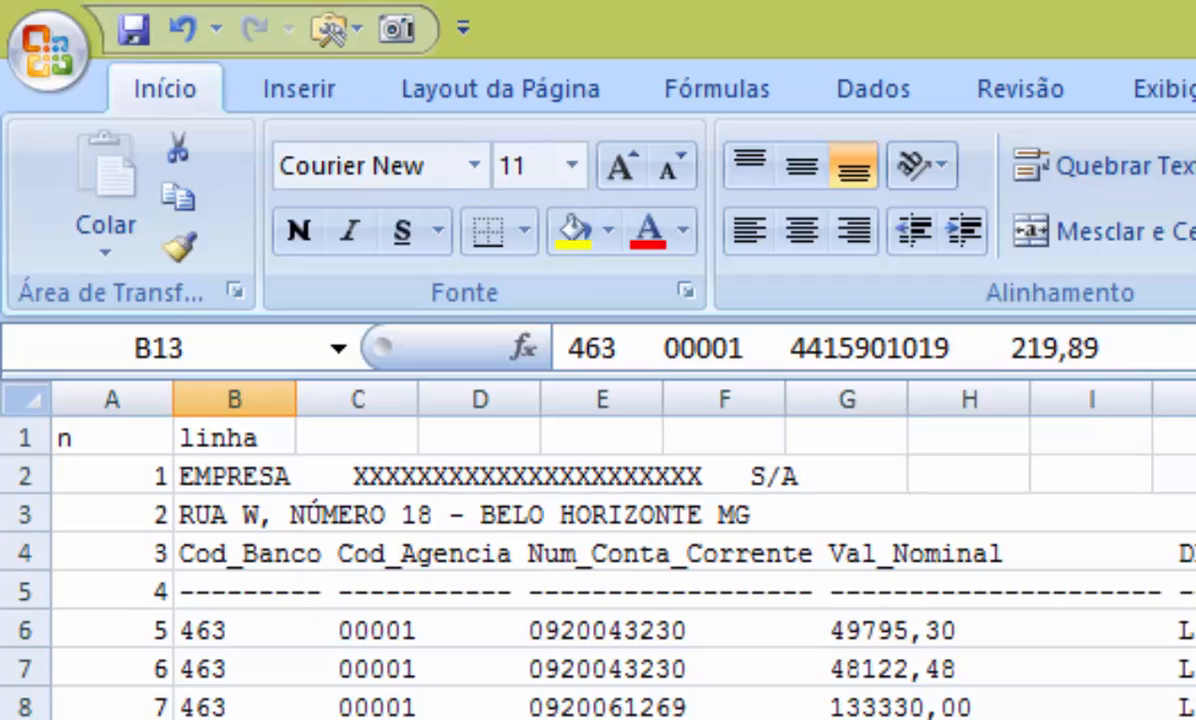
pyautogui.click(155, 567)
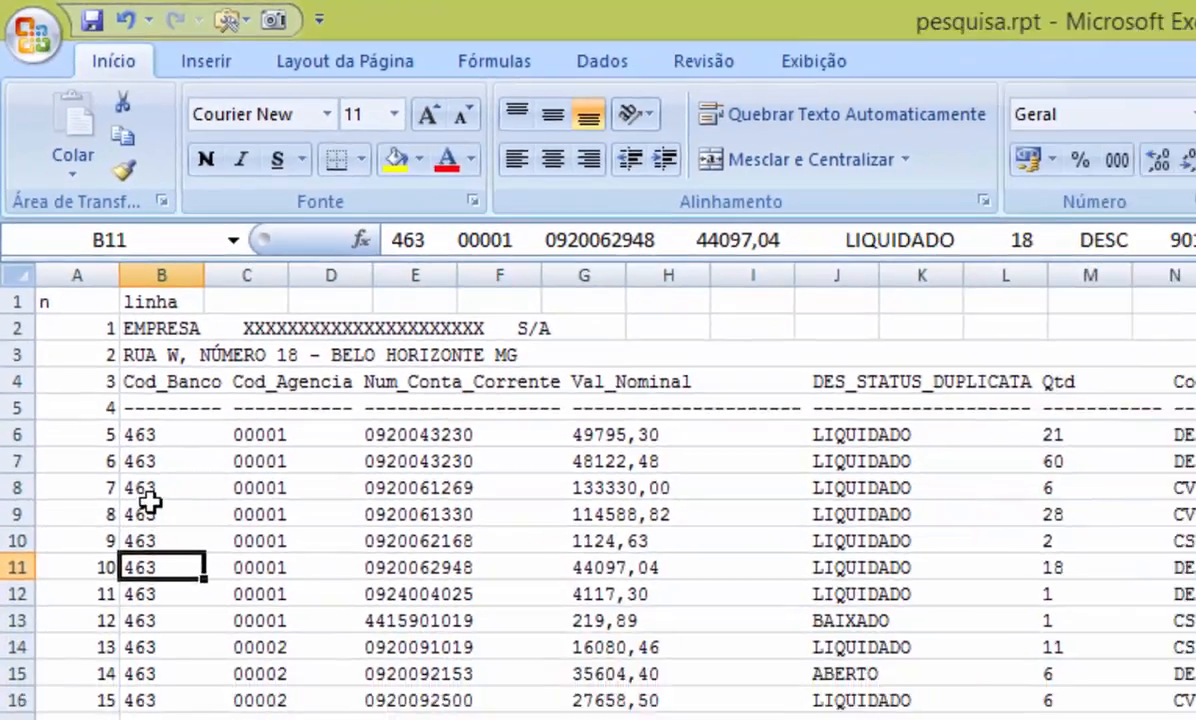
pyautogui.click(148, 505)
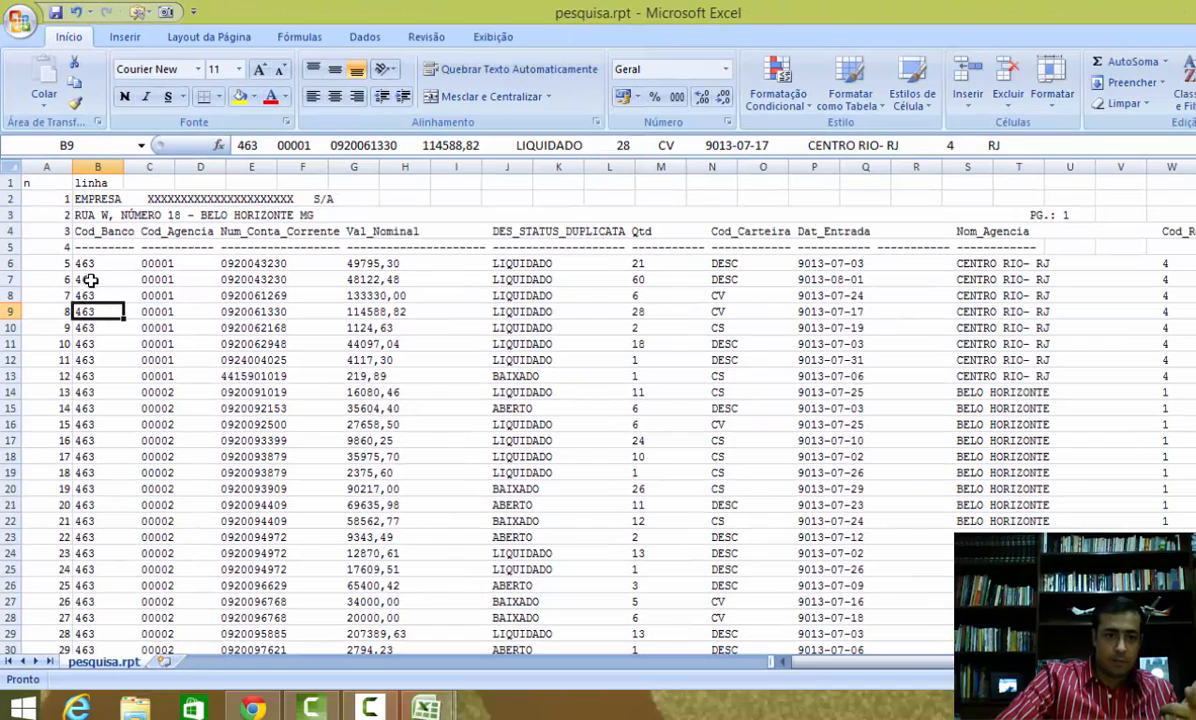
pyautogui.click(88, 262)
pyautogui.click(88, 294)
pyautogui.click(88, 372)
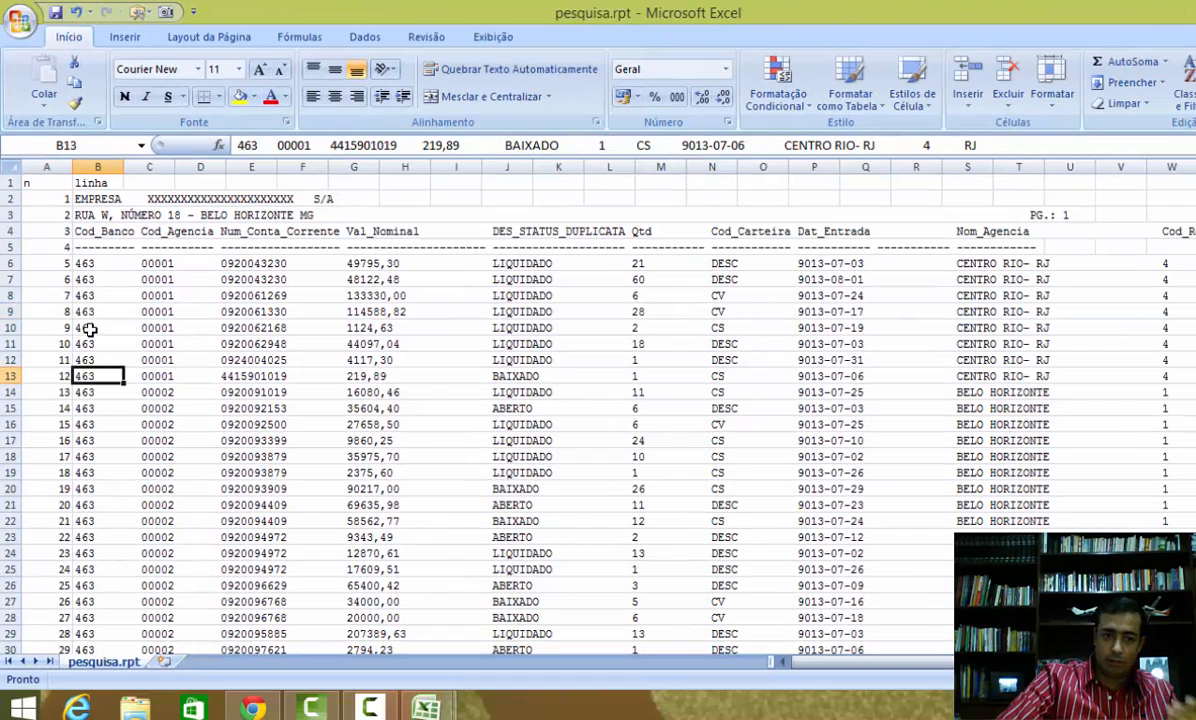
pyautogui.click(90, 328)
pyautogui.click(89, 311)
pyautogui.click(89, 279)
pyautogui.click(90, 247)
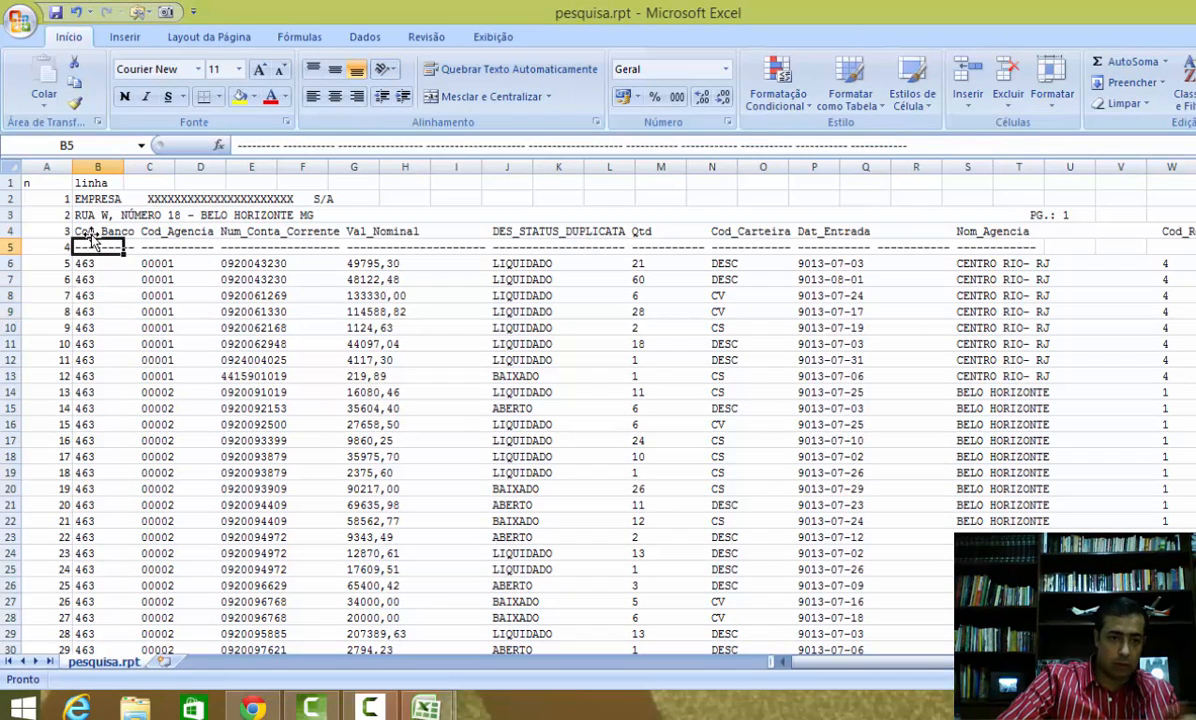
pyautogui.click(89, 233)
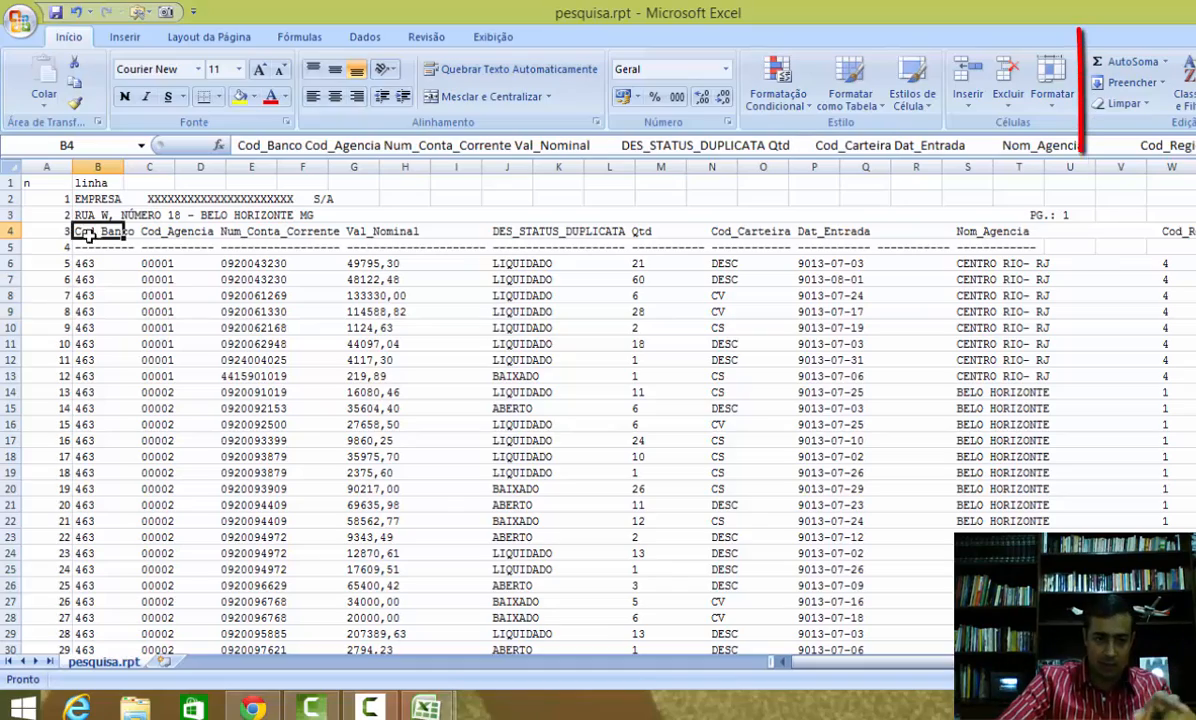
# Step: Sort the report rows by column B in descending order, Z to A
pyautogui.click(88, 279)
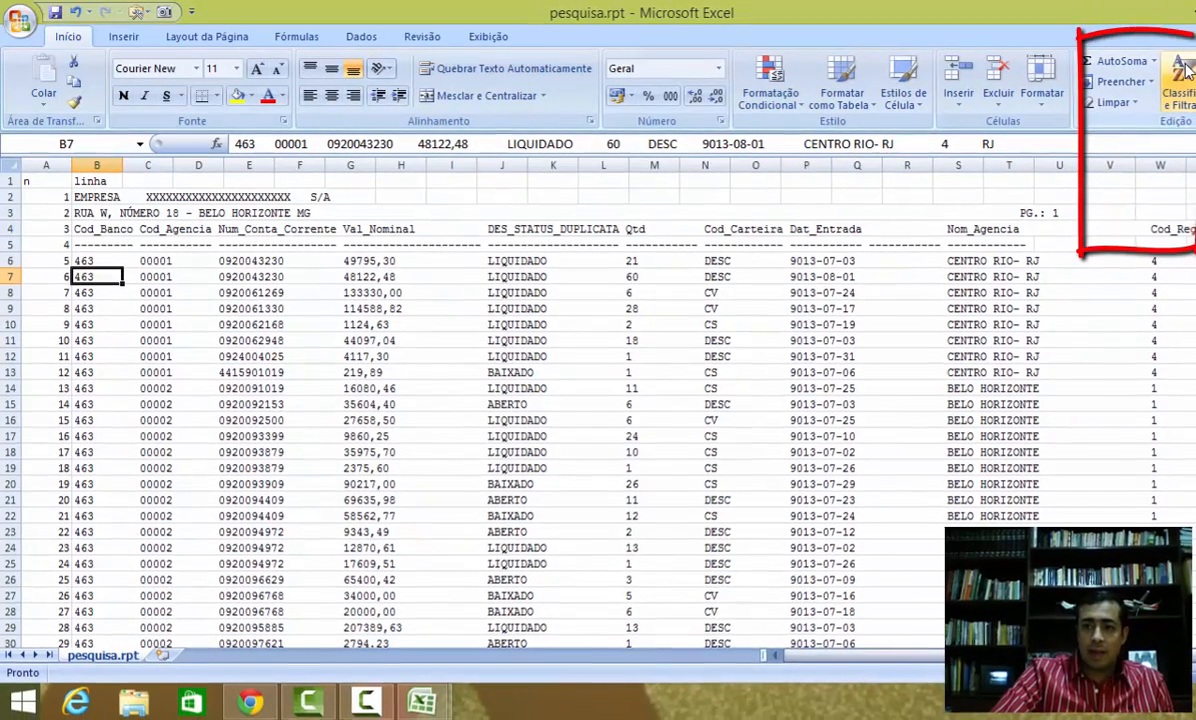
pyautogui.click(1185, 74)
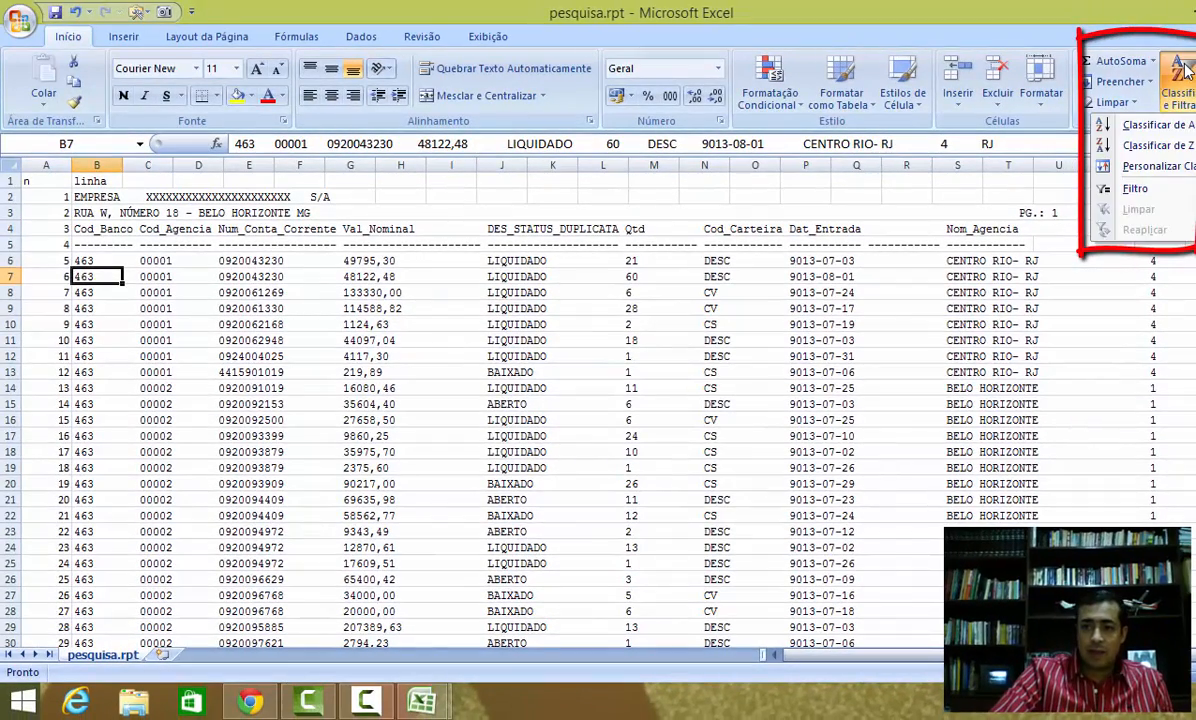
pyautogui.click(1110, 146)
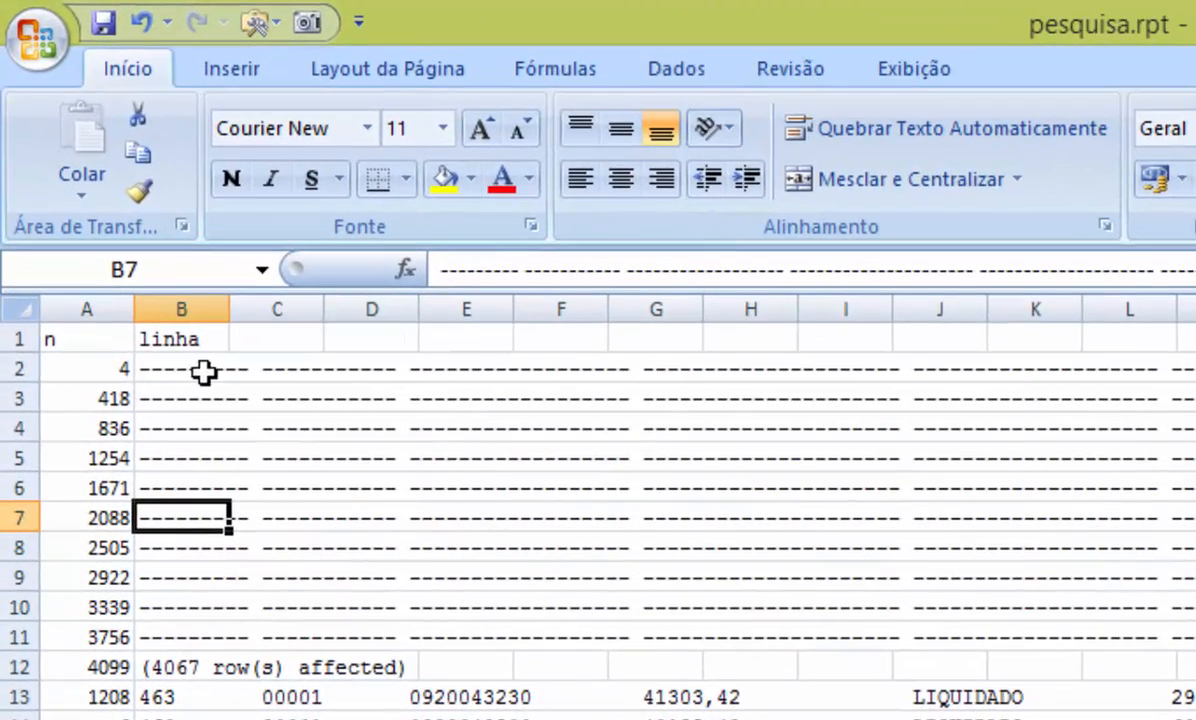
# Step: Delete rows 3 to 12 containing the dashed separator lines and the rows-affected note
pyautogui.moveTo(192, 398); pyautogui.dragTo(190, 517)
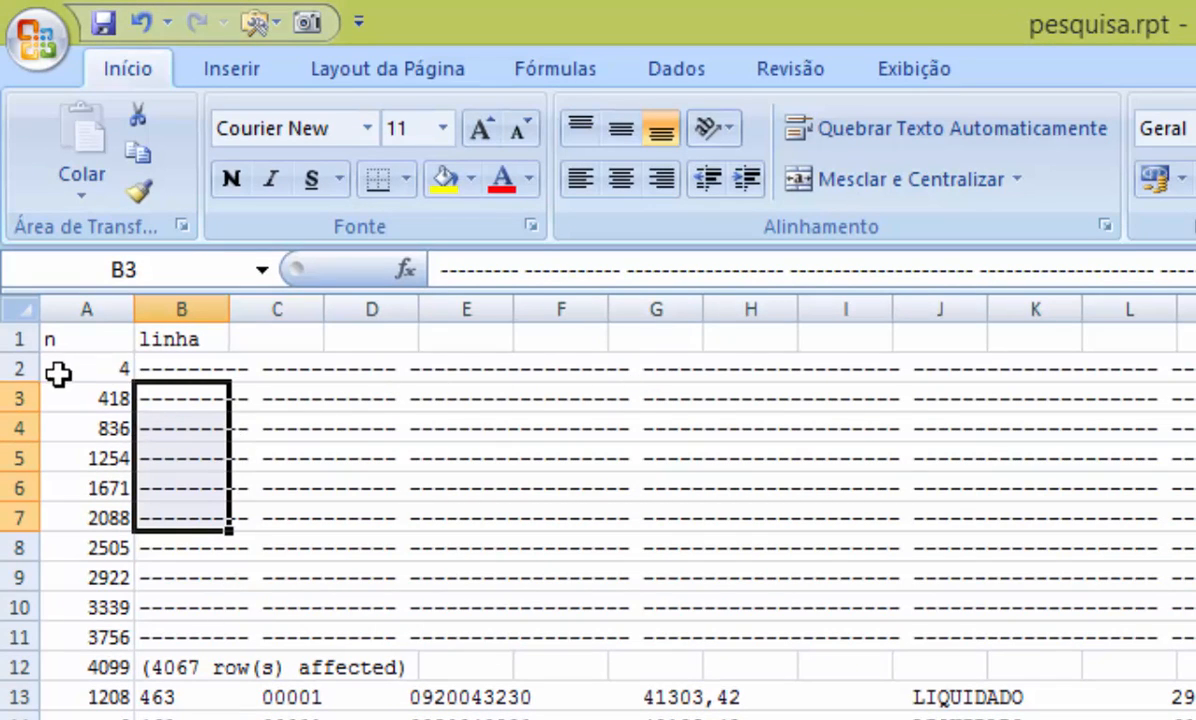
pyautogui.click(165, 368)
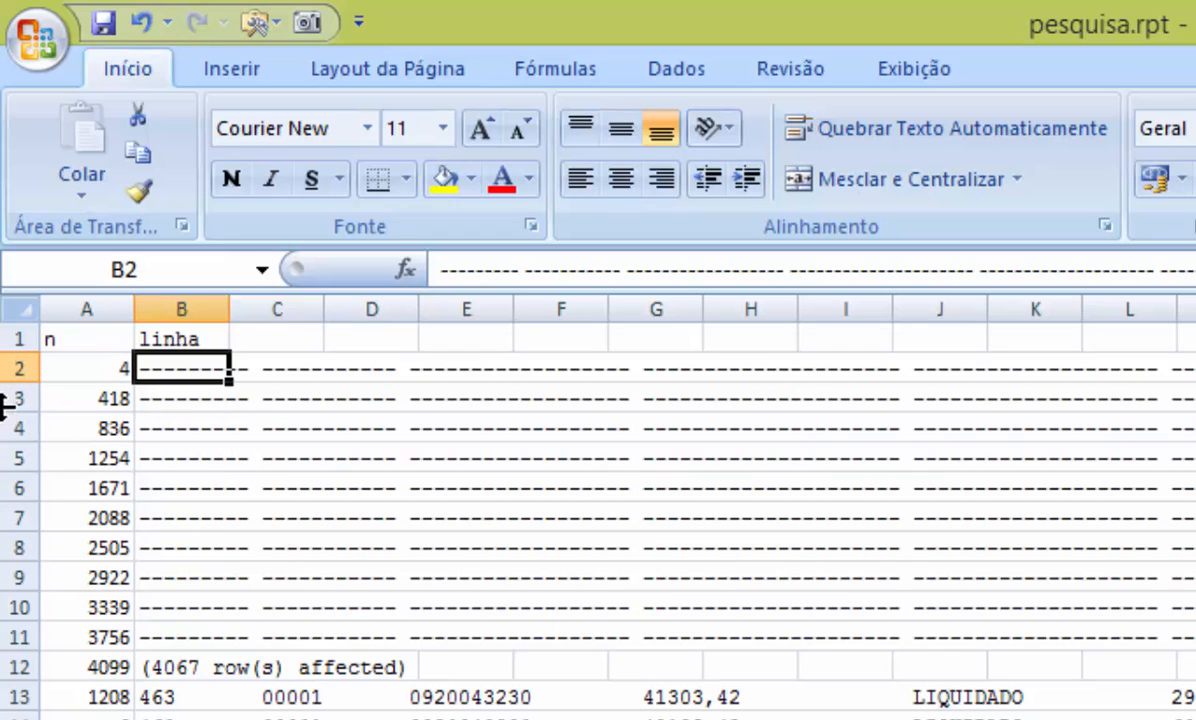
pyautogui.moveTo(10, 398); pyautogui.dragTo(10, 667)
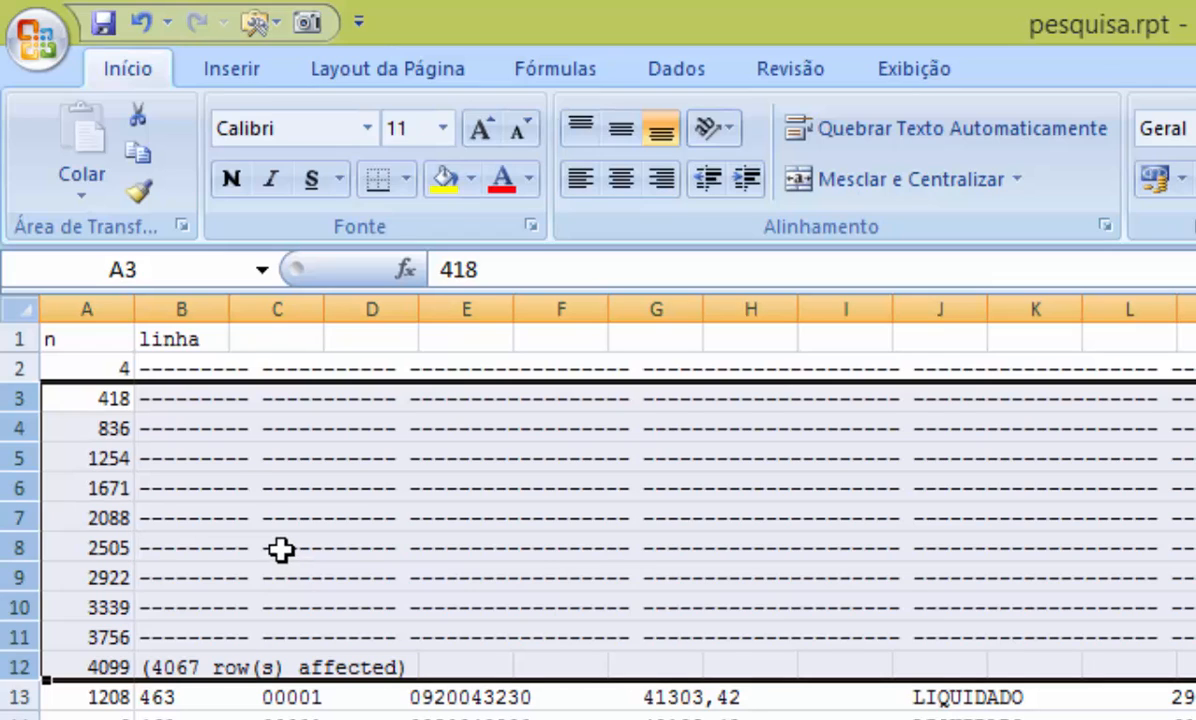
pyautogui.rightClick(240, 479)
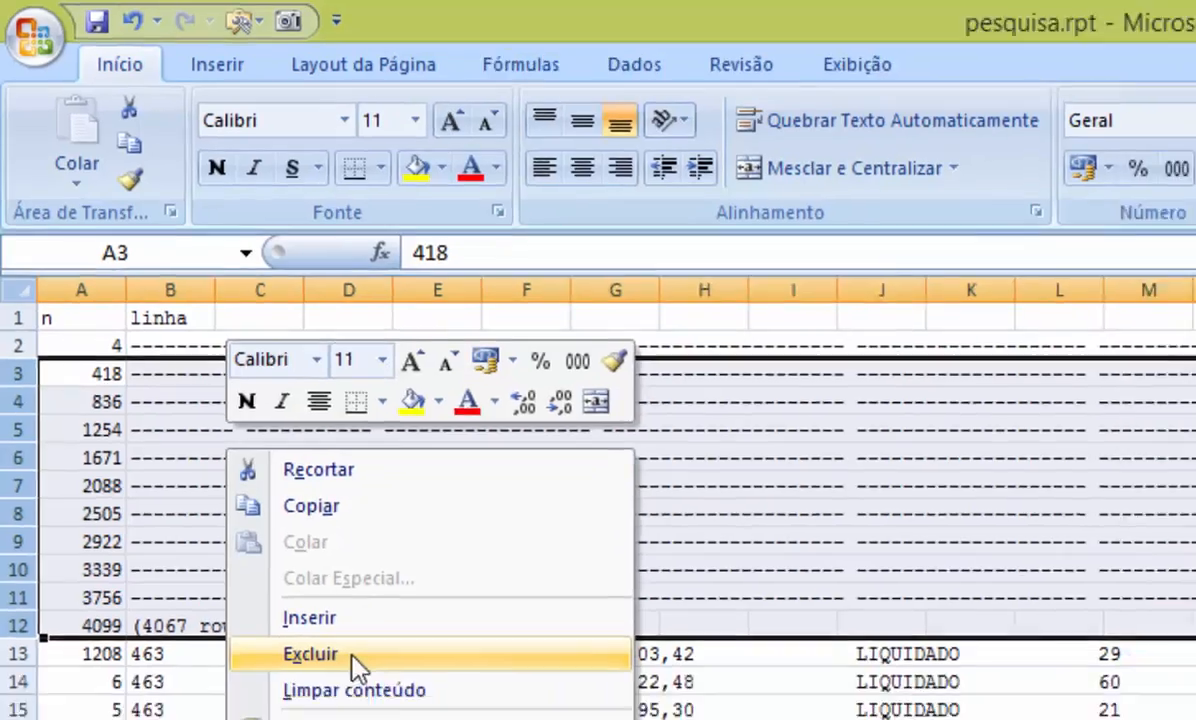
pyautogui.click(372, 700)
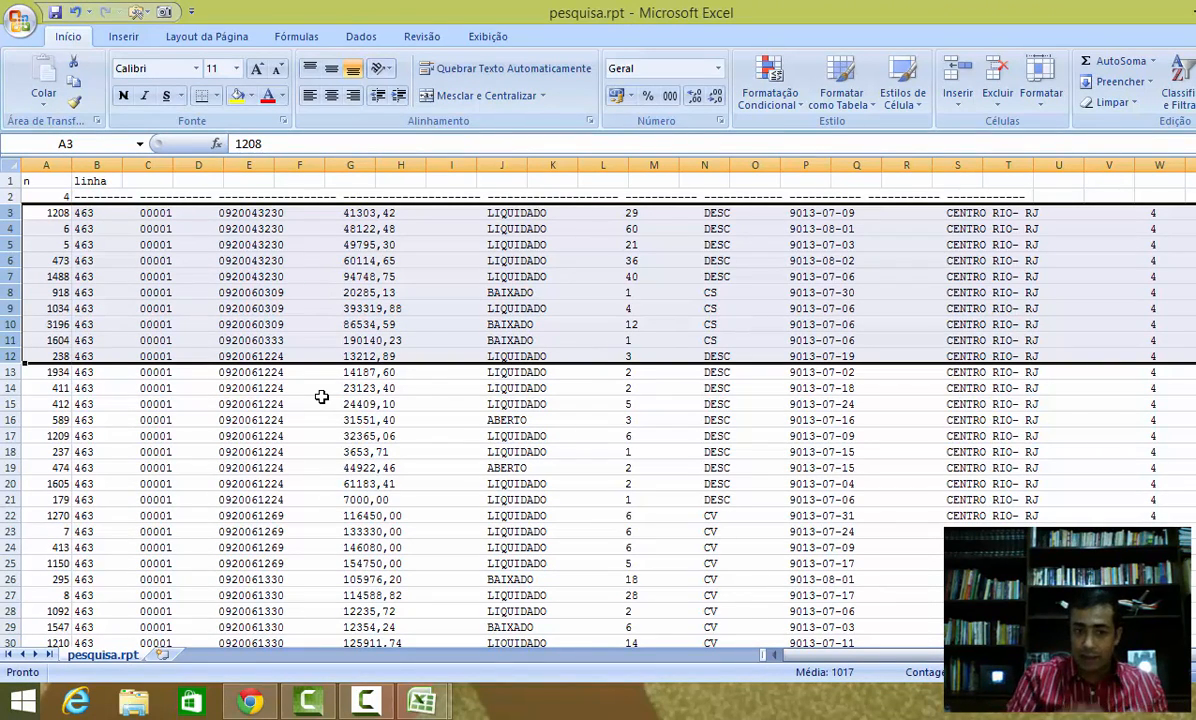
# Step: Delete the repeated Cod_Banco column-title rows at the end of the data, keeping only the first one in row 4060
pyautogui.click(96, 212)
pyautogui.hotkey('ctrl', 'Down')
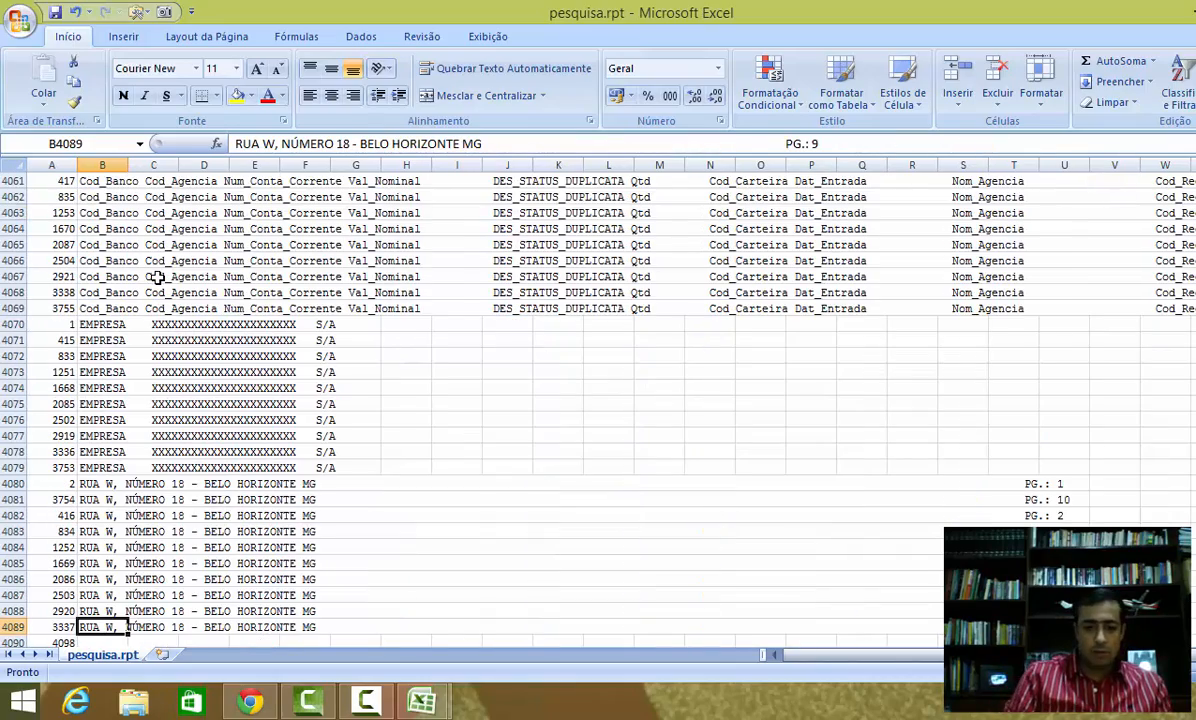
pyautogui.scroll(3, 157, 278)
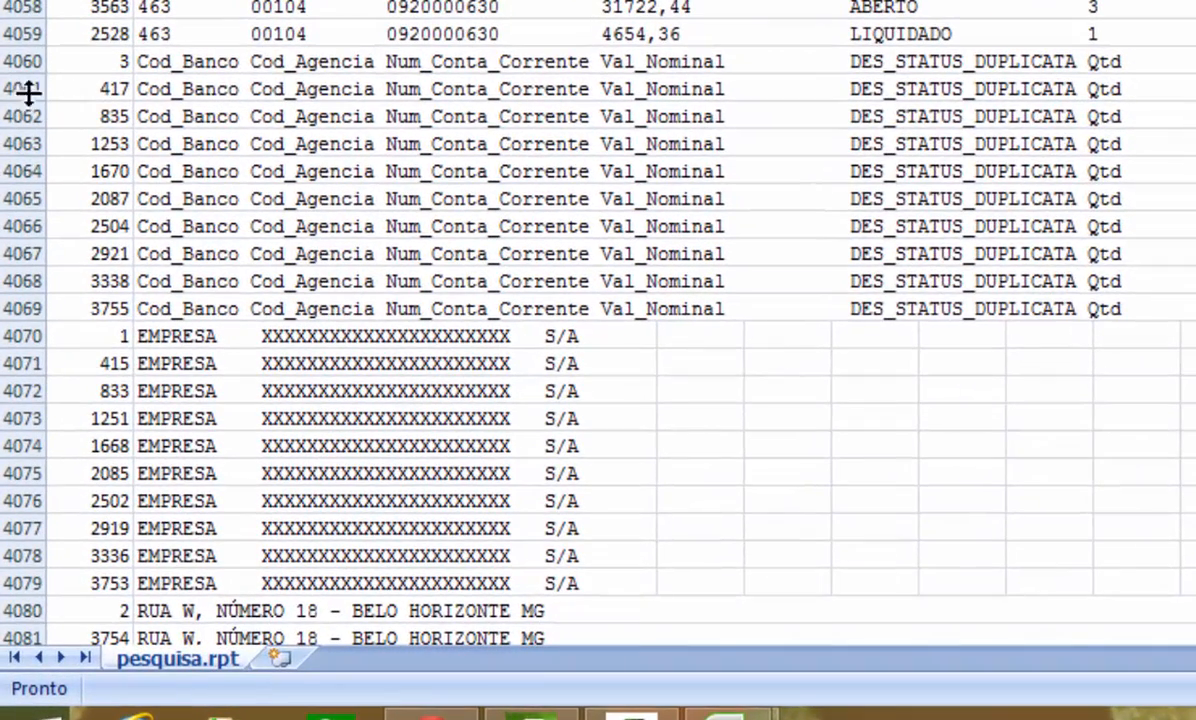
pyautogui.click(197, 68)
pyautogui.click(195, 88)
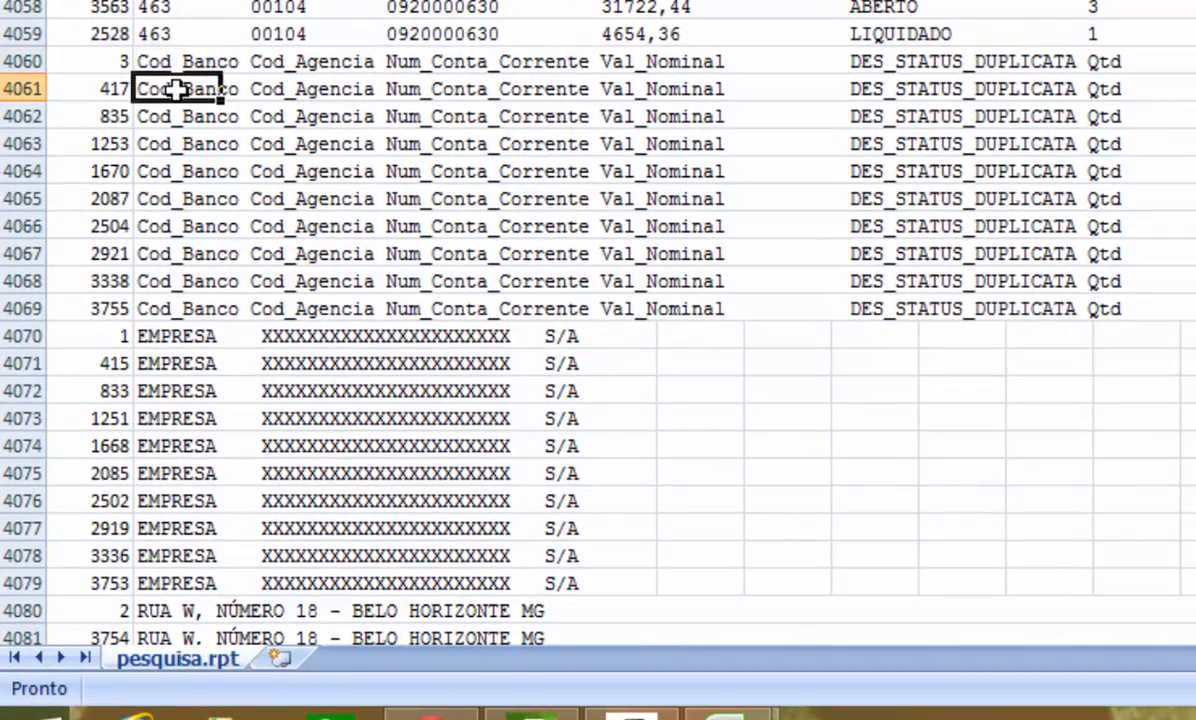
pyautogui.click(181, 117)
pyautogui.click(176, 146)
pyautogui.click(176, 171)
pyautogui.click(162, 199)
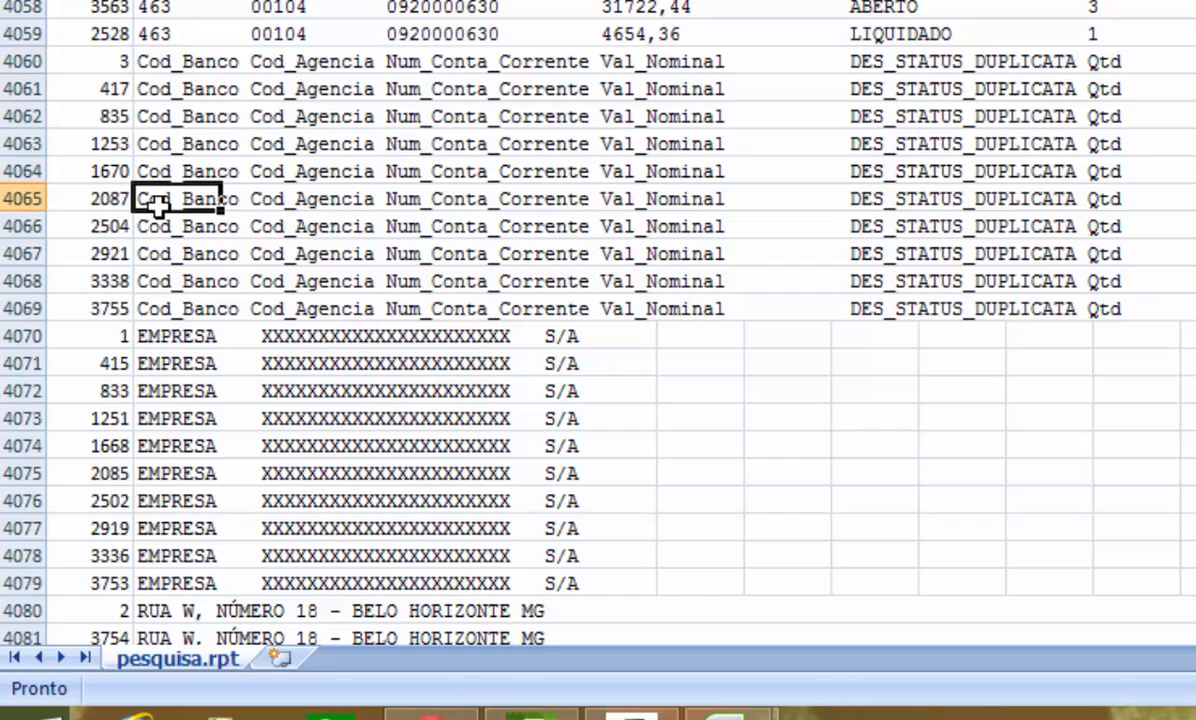
pyautogui.click(160, 228)
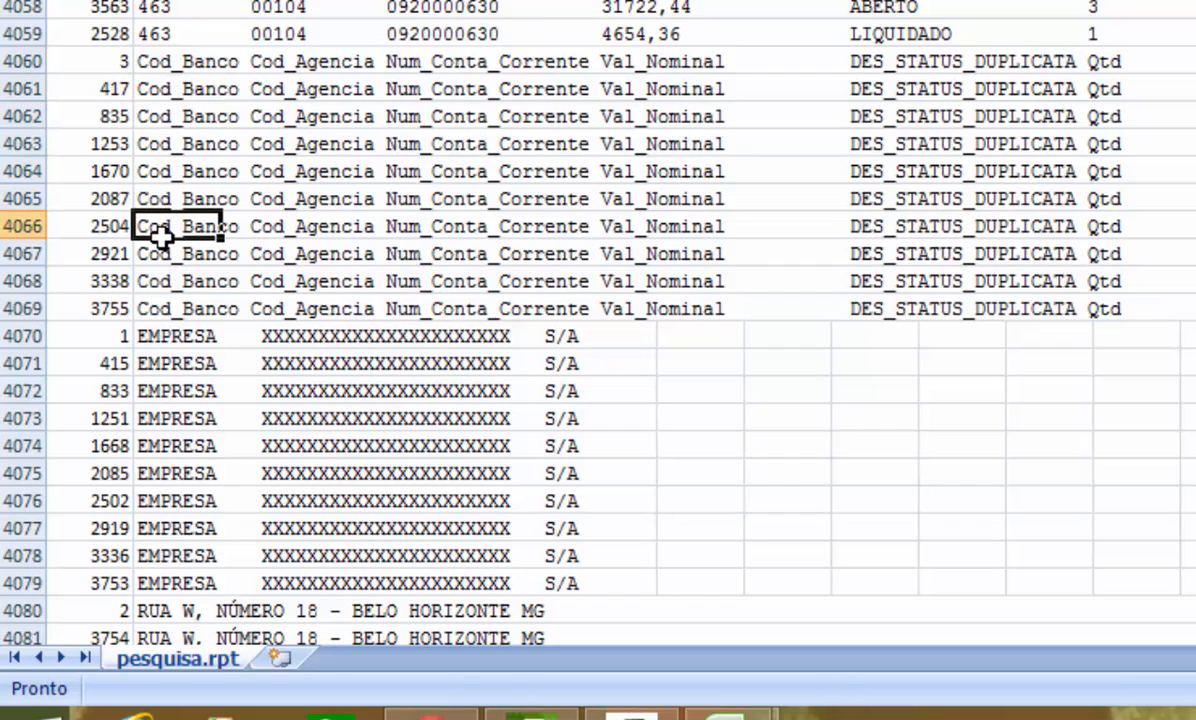
pyautogui.click(25, 90)
pyautogui.moveTo(16, 105); pyautogui.dragTo(16, 280)
pyautogui.moveTo(14, 310); pyautogui.dragTo(14, 310)
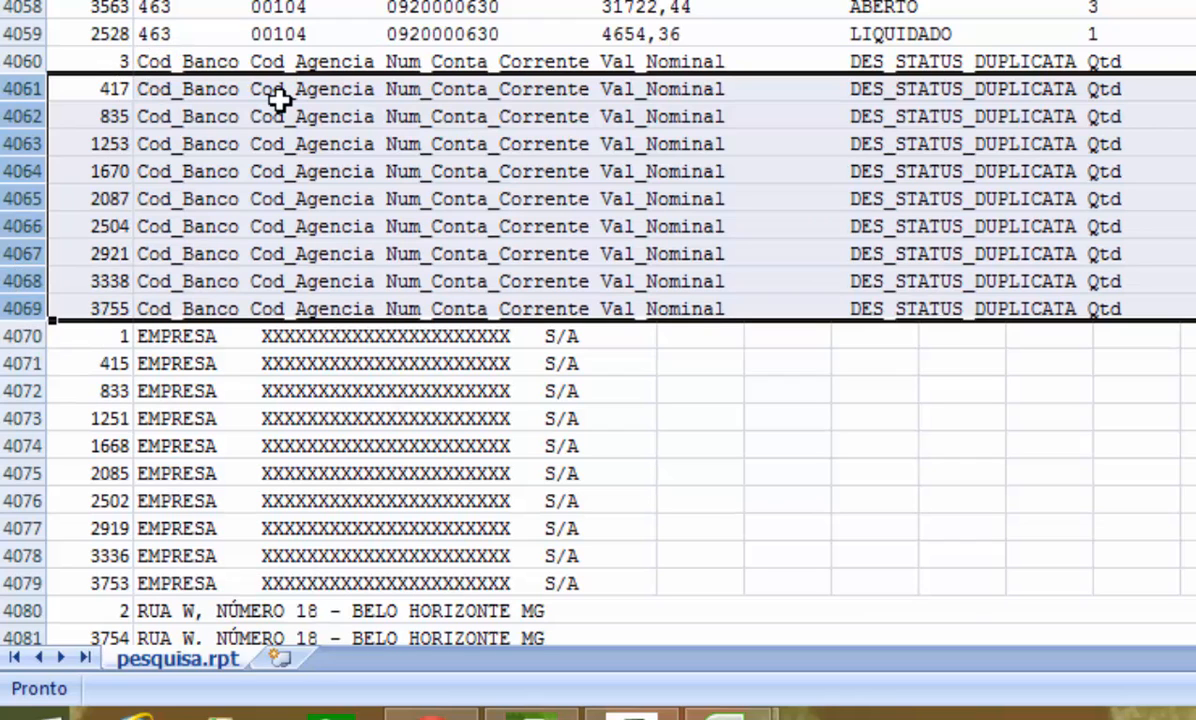
pyautogui.hotkey('ctrl', '-')
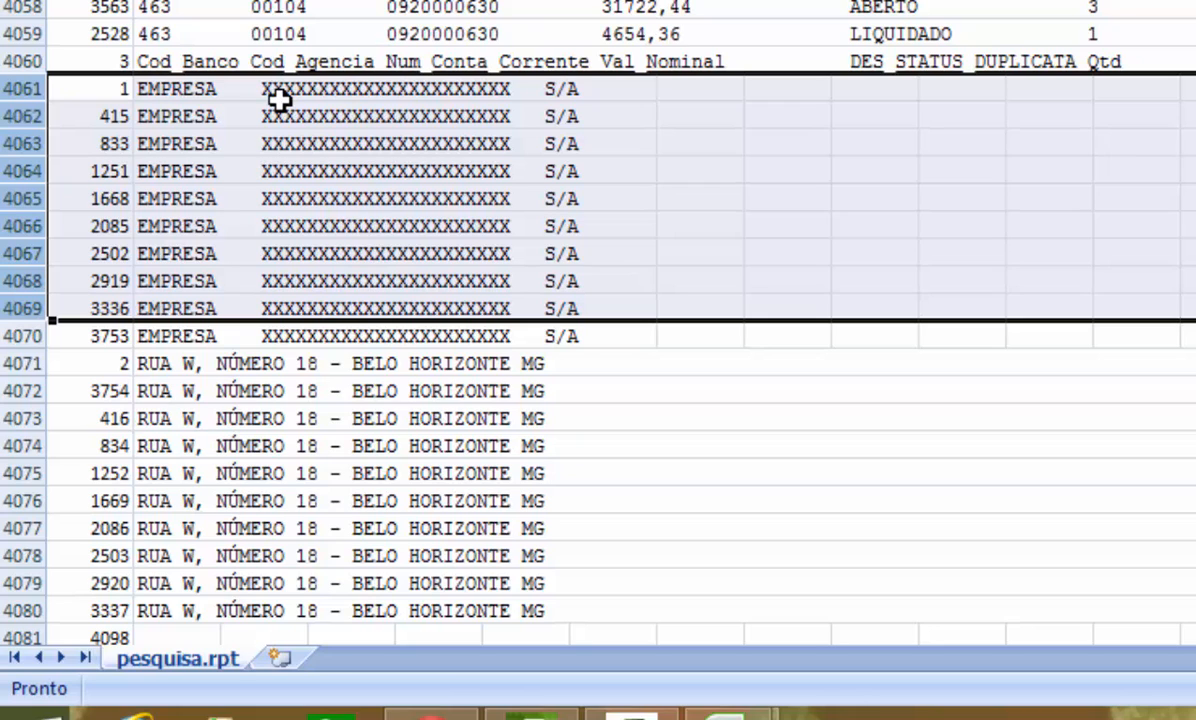
# Step: Delete the remaining EMPRESA and RUA W address header rows below the data, rows 4061 to 4081
pyautogui.hotkey('shift', 'Down')
pyautogui.hotkey('shift', 'Down')
pyautogui.hotkey('shift', 'Down')
pyautogui.hotkey('shift', 'Down')
pyautogui.hotkey('shift', 'Down')
pyautogui.hotkey('shift', 'Down')
pyautogui.hotkey('shift', 'Down')
pyautogui.hotkey('shift', 'Down')
pyautogui.hotkey('shift', 'Down')
pyautogui.hotkey('shift', 'Down')
pyautogui.hotkey('shift', 'Down')
pyautogui.hotkey('shift', 'Down')
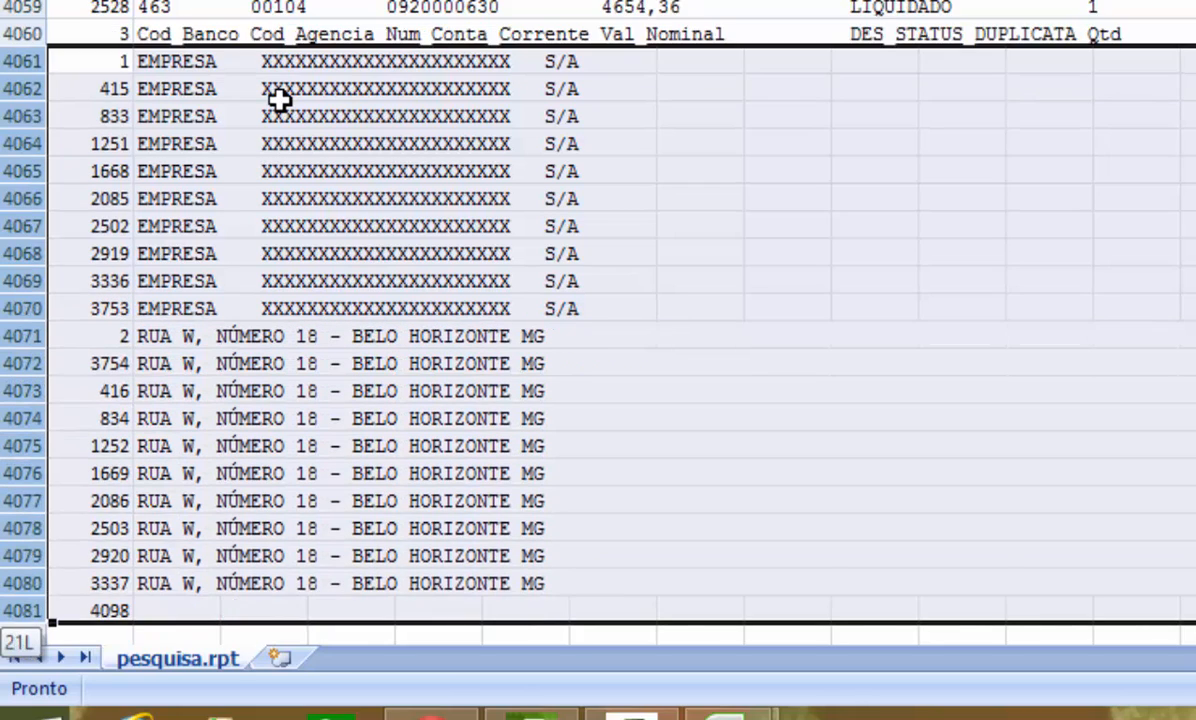
pyautogui.hotkey('shift', 'Down')
pyautogui.hotkey('shift', 'Down')
pyautogui.hotkey('shift', 'Down')
pyautogui.hotkey('shift', 'Up')
pyautogui.hotkey('shift', 'Up')
pyautogui.hotkey('shift', 'Up')
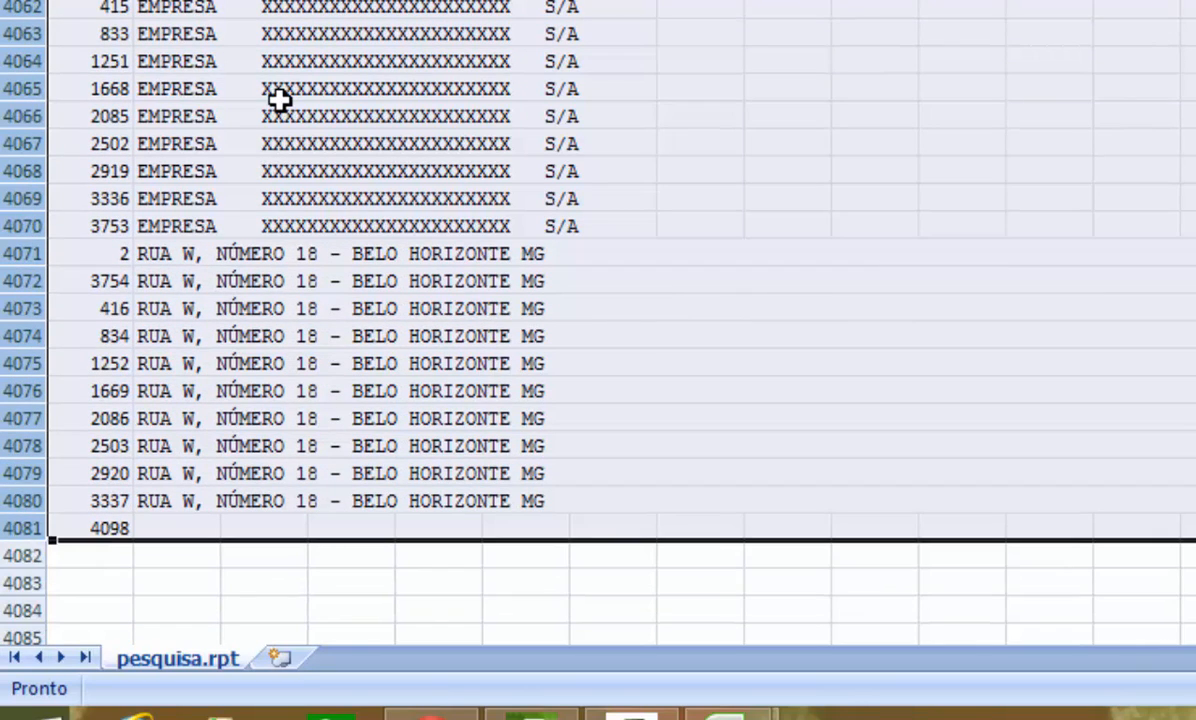
pyautogui.hotkey('ctrl', '-')
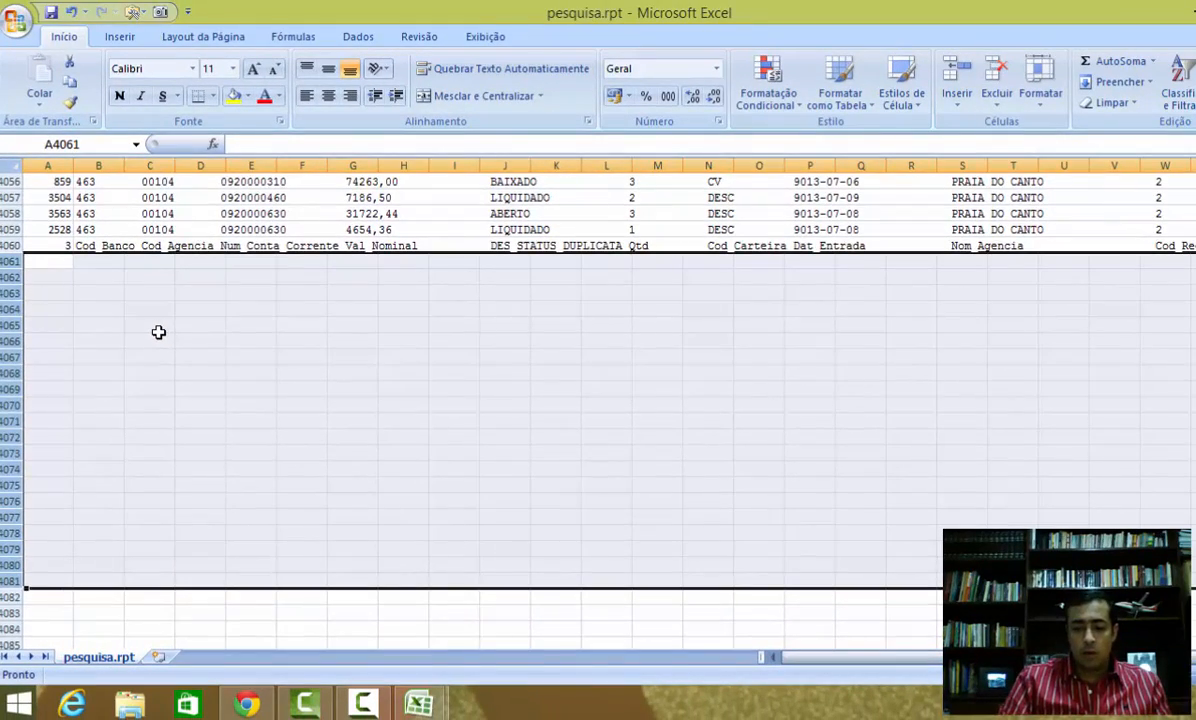
# Step: Return to the top of the sheet and inspect the counter values in column A
pyautogui.hotkey('ctrl', 'Home')
pyautogui.click(48, 244)
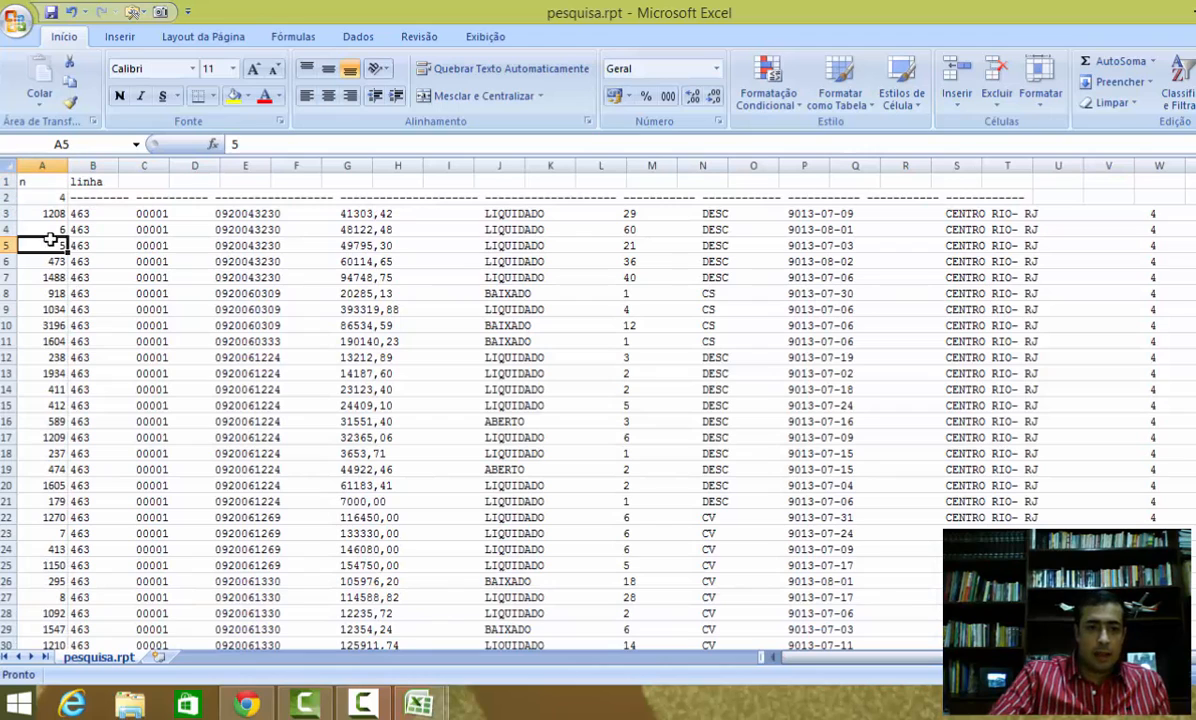
pyautogui.click(28, 293)
pyautogui.click(46, 357)
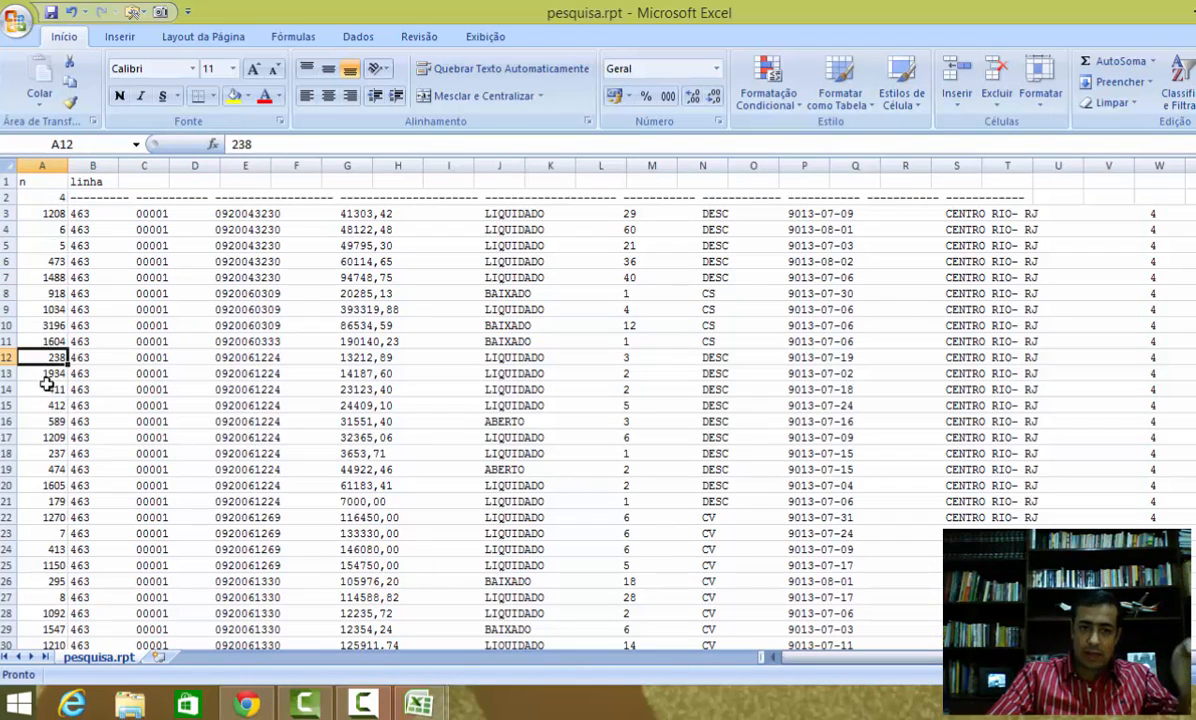
pyautogui.click(52, 405)
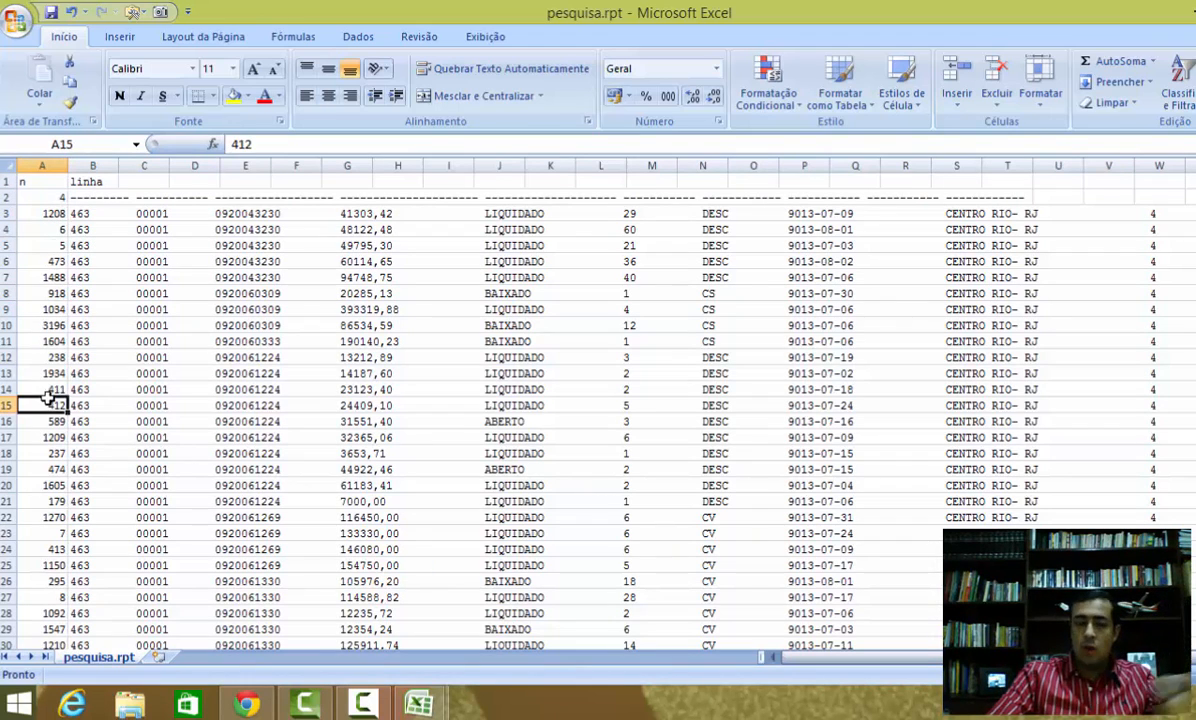
pyautogui.click(53, 308)
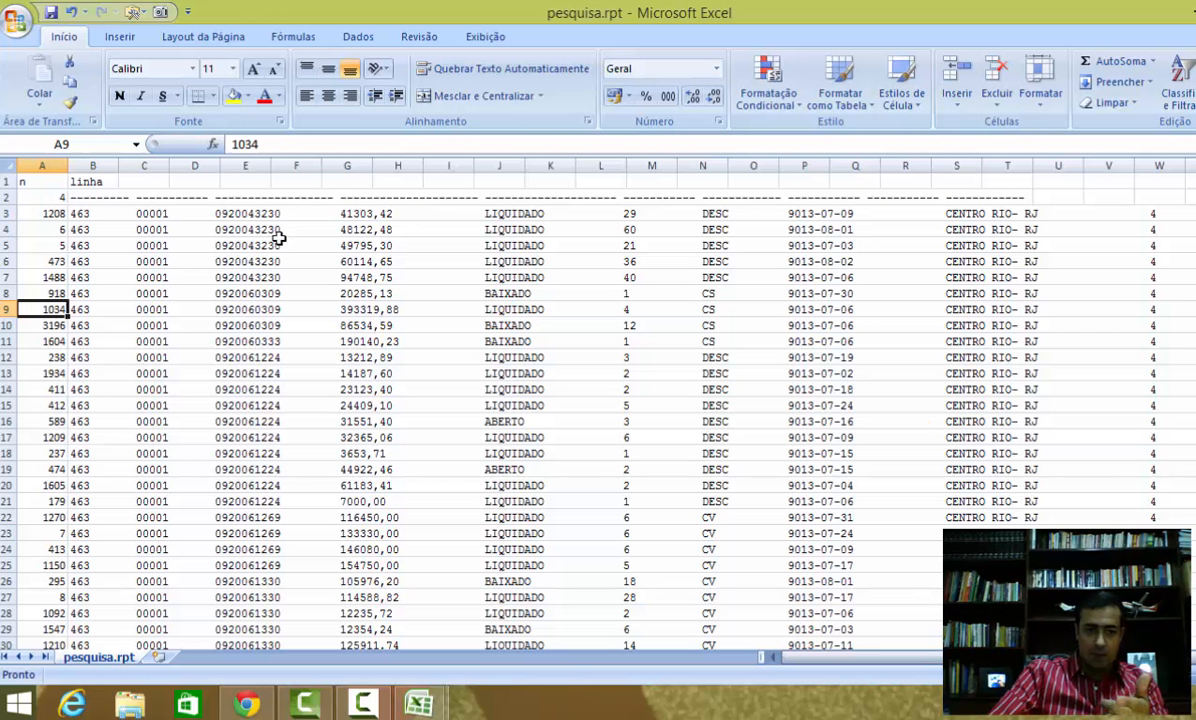
pyautogui.click(45, 244)
pyautogui.click(45, 277)
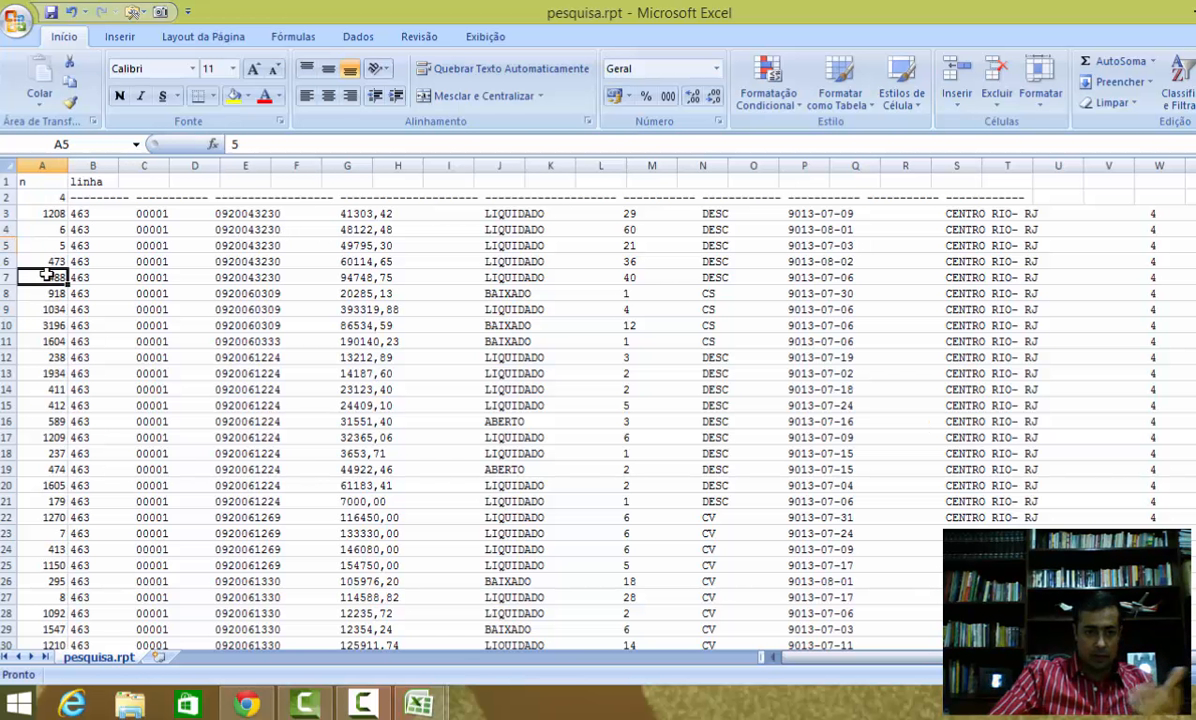
# Step: Sort the rows by the counter in column A from smallest to largest to restore the original order
pyautogui.click(38, 341)
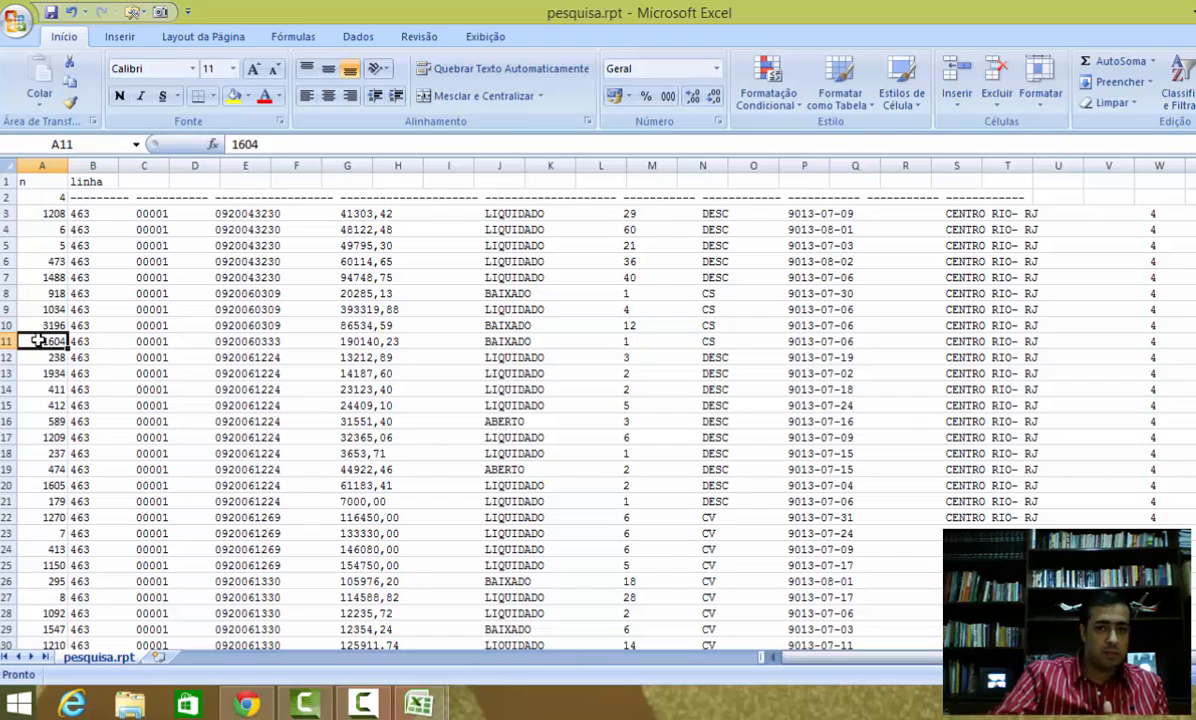
pyautogui.click(1155, 100)
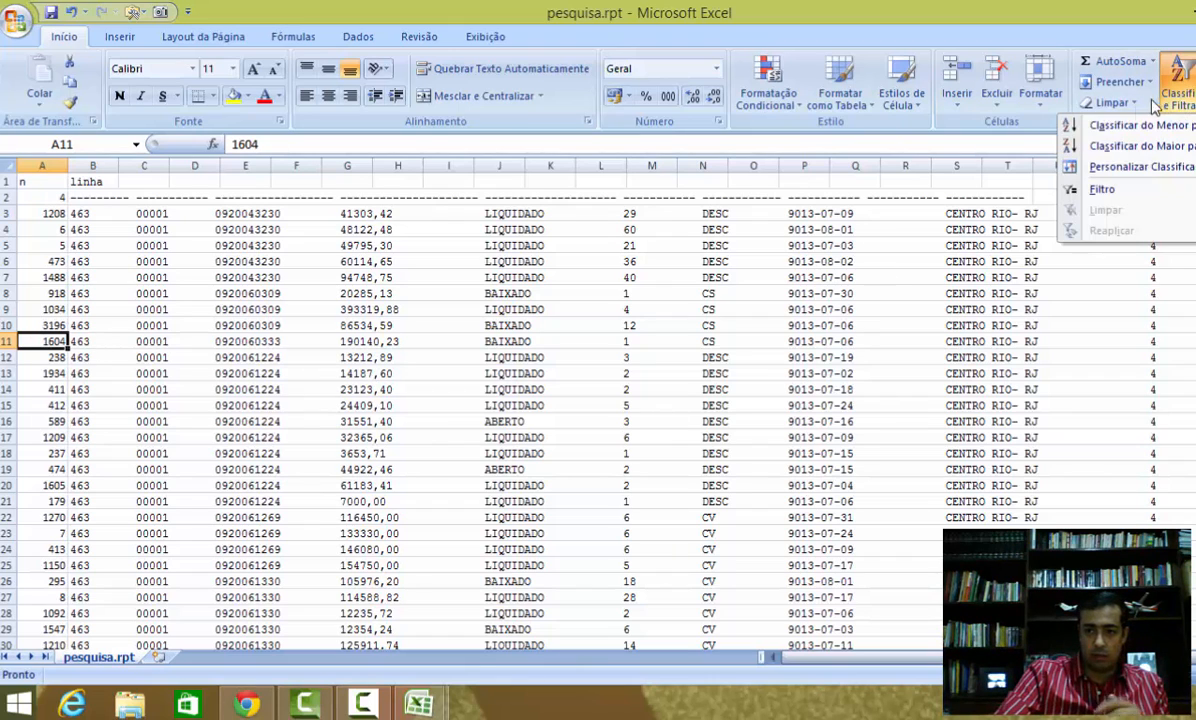
pyautogui.click(1075, 126)
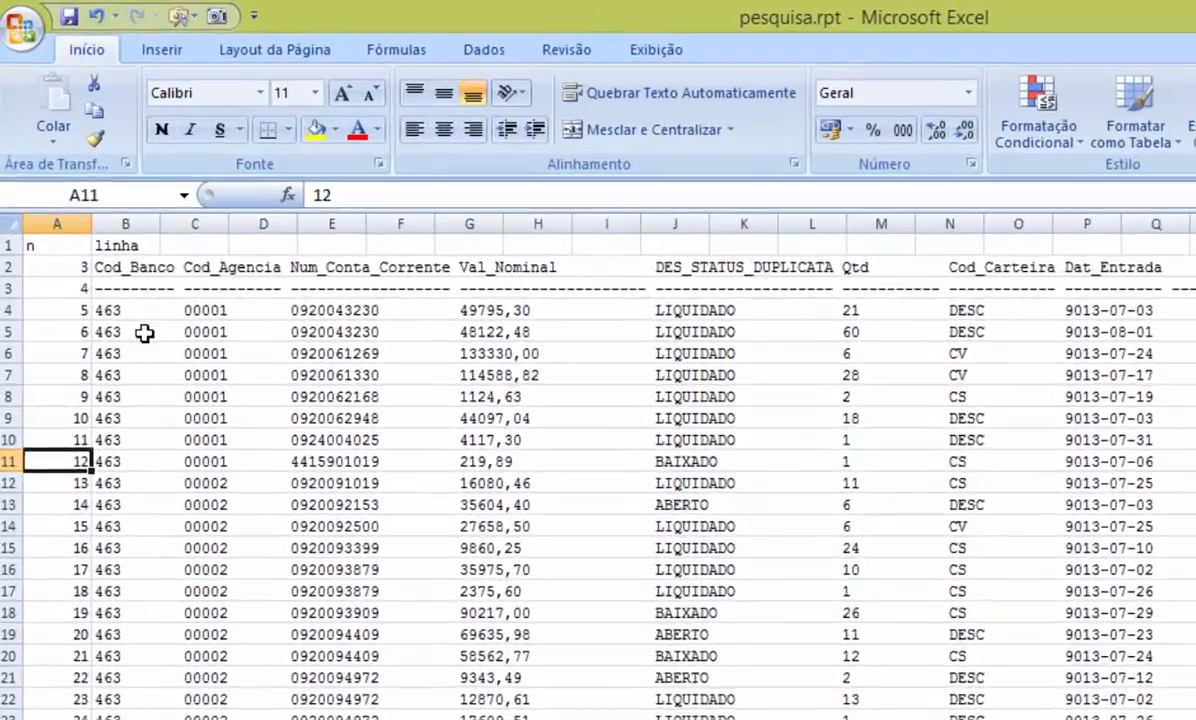
# Step: Page down through the sorted table to review the data rows
pyautogui.click(100, 261)
pyautogui.press('pagedown')
pyautogui.press('pagedown')
pyautogui.press('pagedown')
pyautogui.press('pagedown')
pyautogui.press('pagedown')
pyautogui.press('pagedown')
pyautogui.press('pagedown')
pyautogui.press('pagedown')
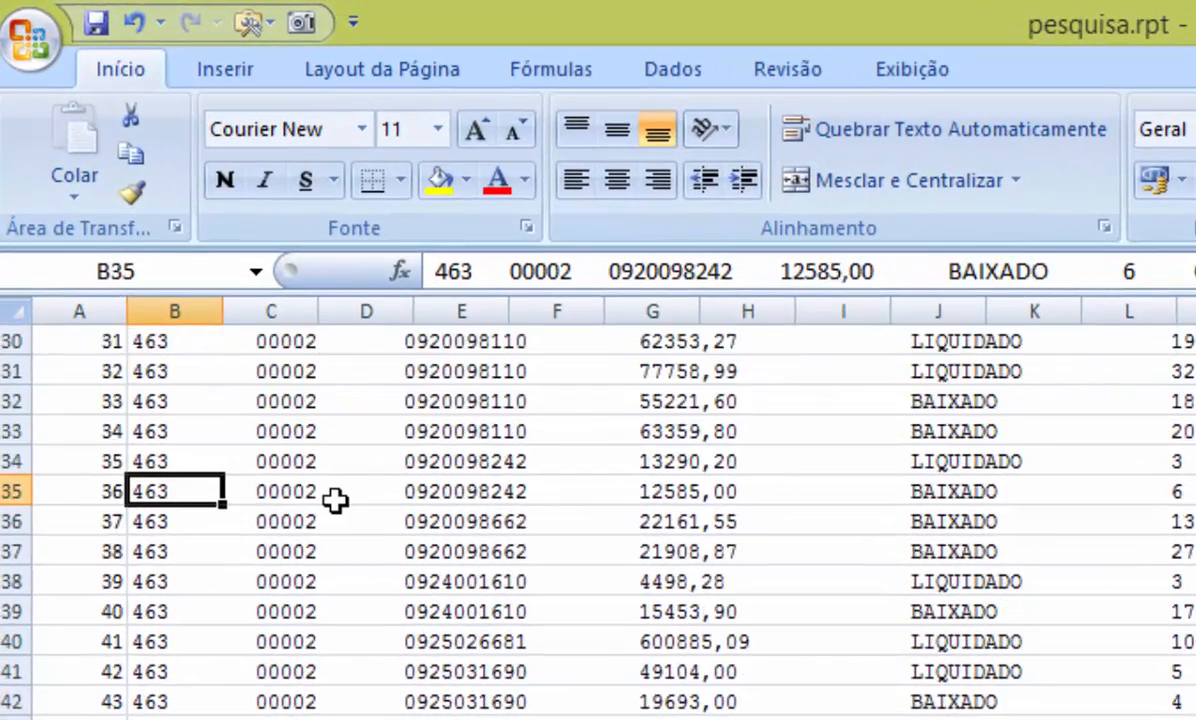
# Step: Continue paging through the rest of the sorted data, then return to the top of the sheet
pyautogui.press('pagedown')
pyautogui.press('pagedown')
pyautogui.press('pagedown')
pyautogui.press('pagedown')
pyautogui.press('pagedown')
pyautogui.press('pagedown')
pyautogui.press('pagedown')
pyautogui.press('pagedown')
pyautogui.press('pagedown')
pyautogui.press('pagedown')
pyautogui.press('pagedown')
pyautogui.press('pagedown')
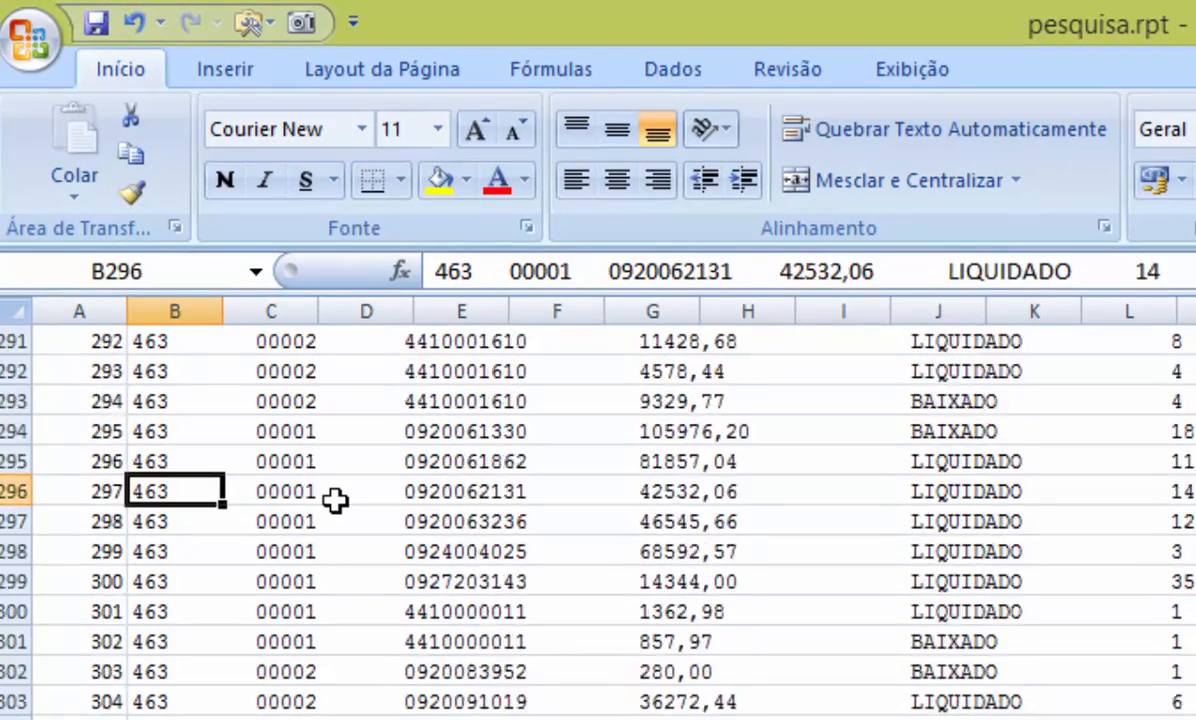
pyautogui.press('pagedown')
pyautogui.press('pagedown')
pyautogui.press('pagedown')
pyautogui.press('pagedown')
pyautogui.press('pagedown')
pyautogui.press('pagedown')
pyautogui.press('pagedown')
pyautogui.press('pagedown')
pyautogui.press('pagedown')
pyautogui.press('pagedown')
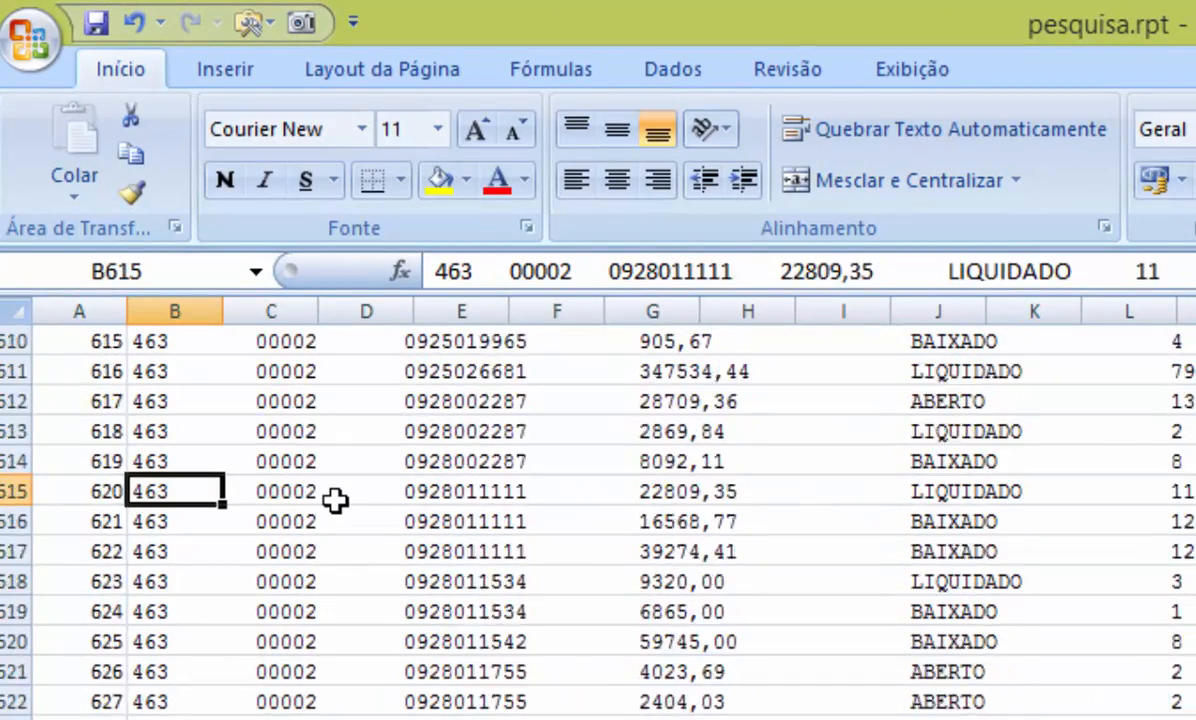
pyautogui.press('pagedown')
pyautogui.press('pagedown')
pyautogui.press('pagedown')
pyautogui.press('pagedown')
pyautogui.press('pagedown')
pyautogui.press('pagedown')
pyautogui.press('pagedown')
pyautogui.press('pagedown')
pyautogui.press('pagedown')
pyautogui.press('pagedown')
pyautogui.press('pagedown')
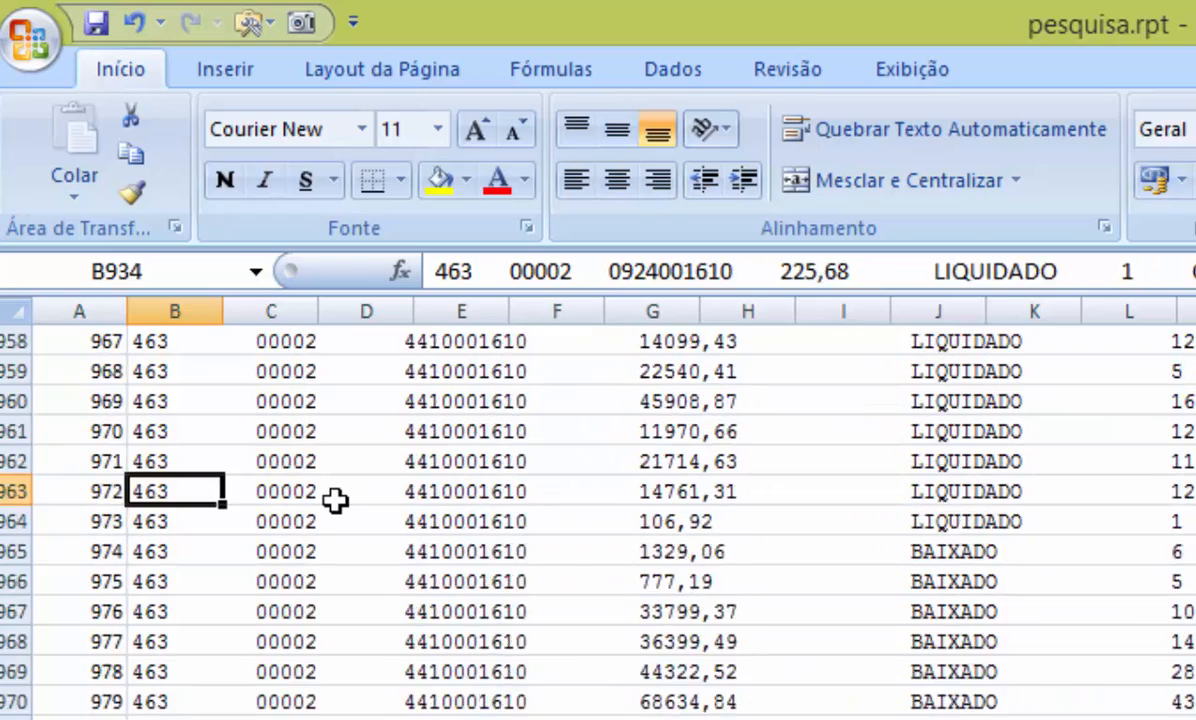
pyautogui.press('pagedown')
pyautogui.press('pagedown')
pyautogui.press('pagedown')
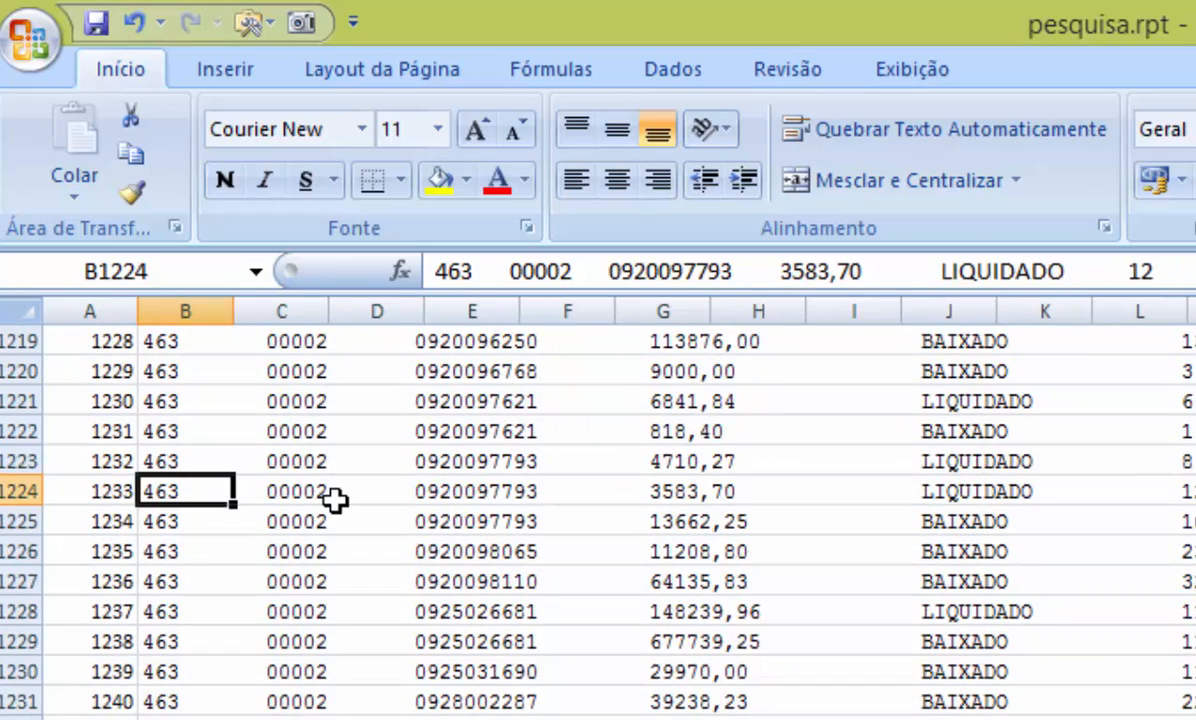
pyautogui.press('pagedown')
pyautogui.press('pagedown')
pyautogui.press('pagedown')
pyautogui.press('pagedown')
pyautogui.press('pagedown')
pyautogui.press('pagedown')
pyautogui.hotkey('ctrl', 'Up')
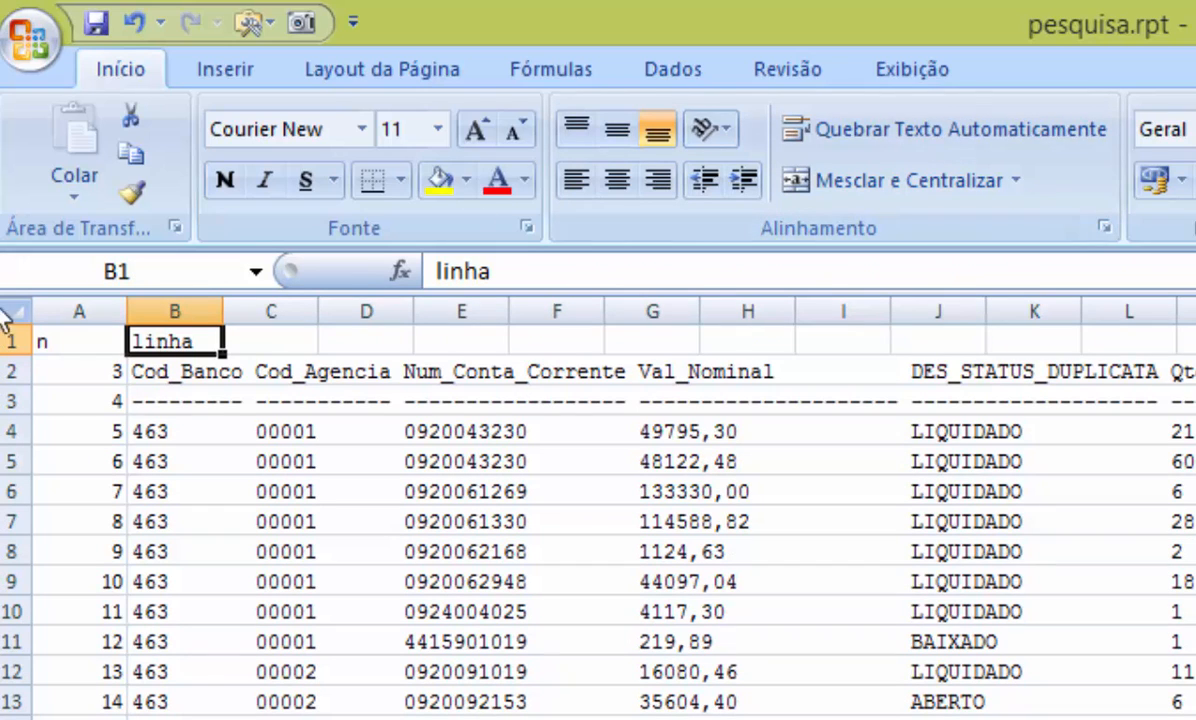
# Step: Delete the helper label row 1 and the counter column A
pyautogui.click(9, 341)
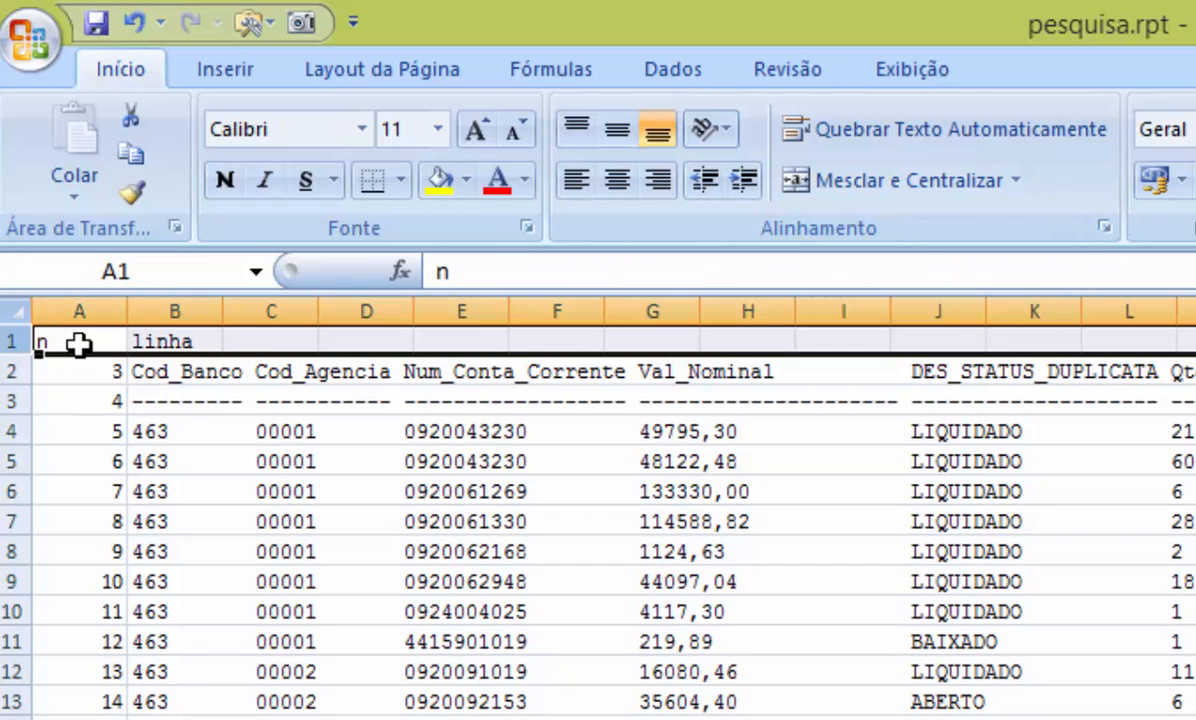
pyautogui.hotkey('ctrl', '-')
pyautogui.click(101, 300)
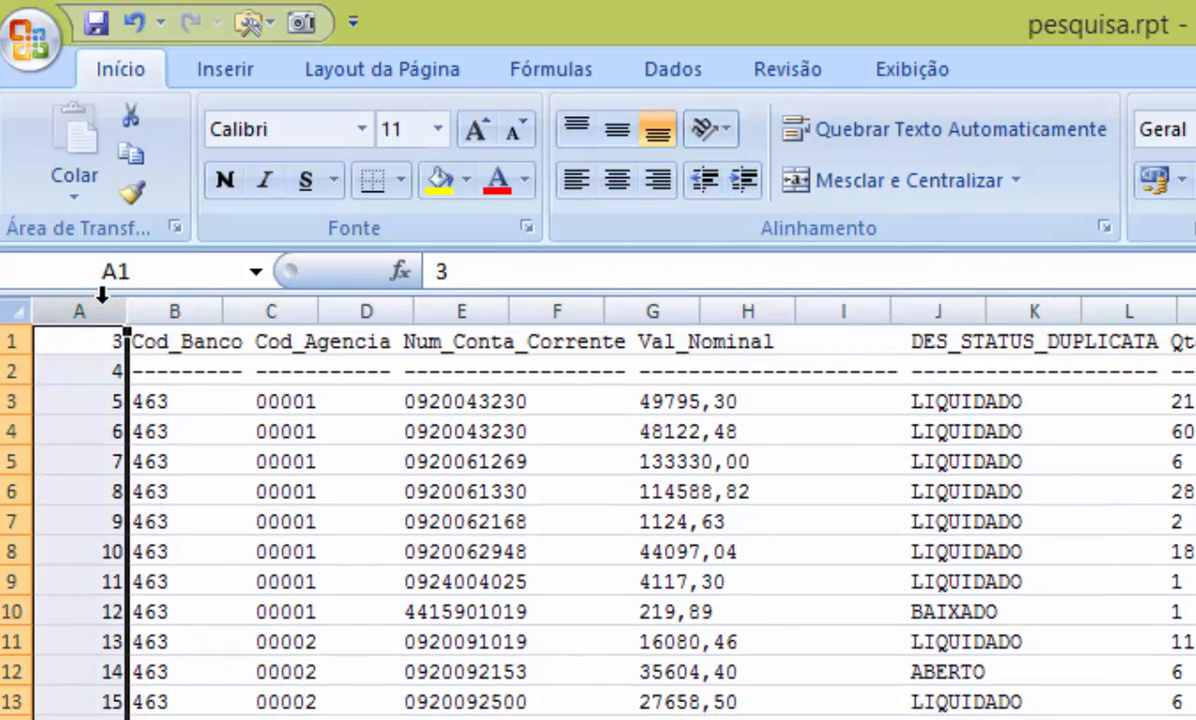
pyautogui.hotkey('ctrl', '-')
# Step: Delete the dashed separator row beneath the column headings
pyautogui.click(634, 509)
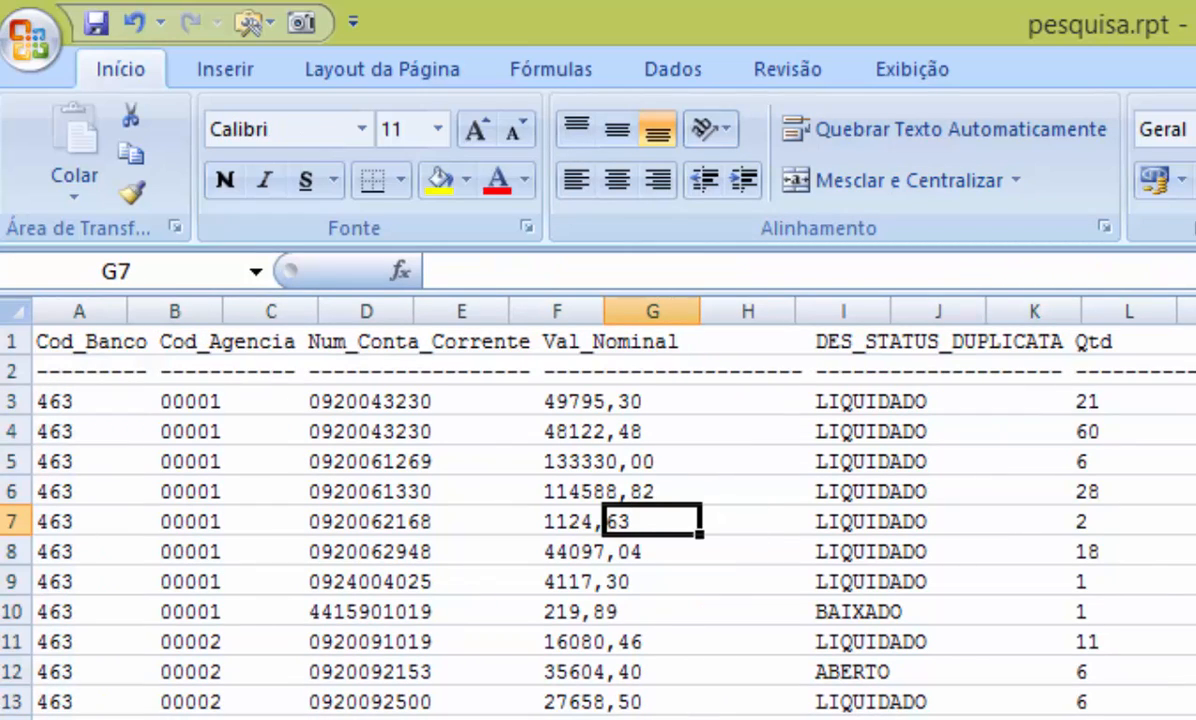
pyautogui.click(10, 374)
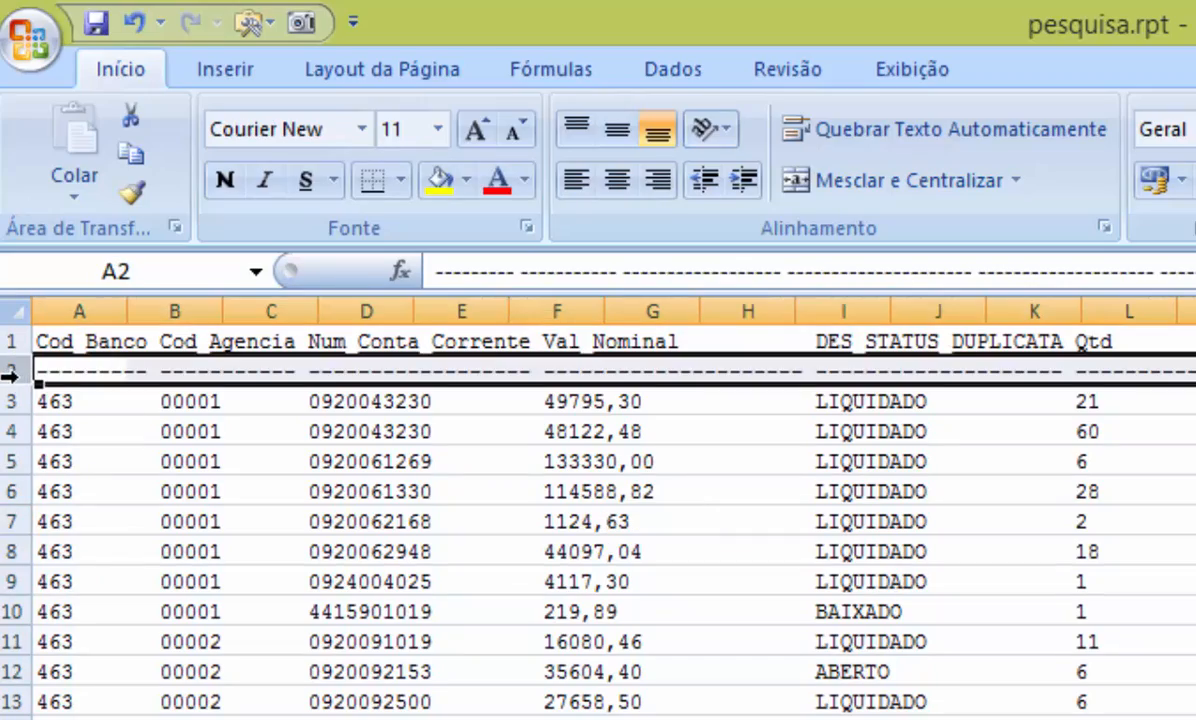
pyautogui.hotkey('ctrl', '-')
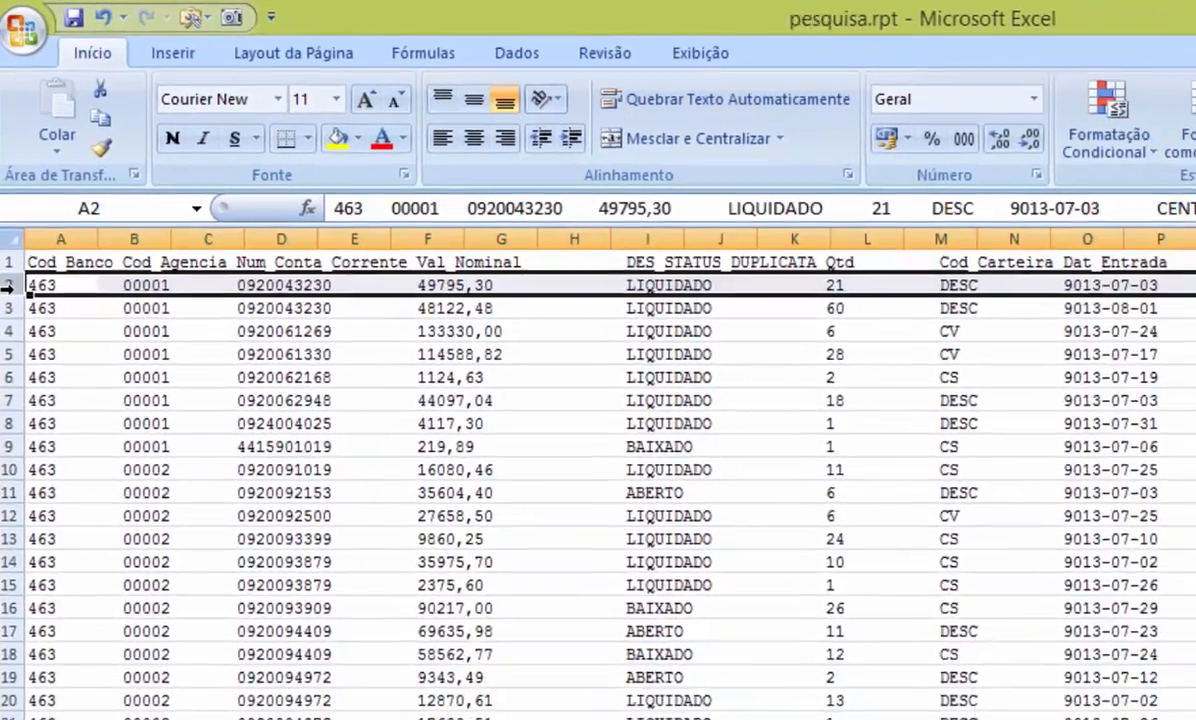
pyautogui.click(435, 400)
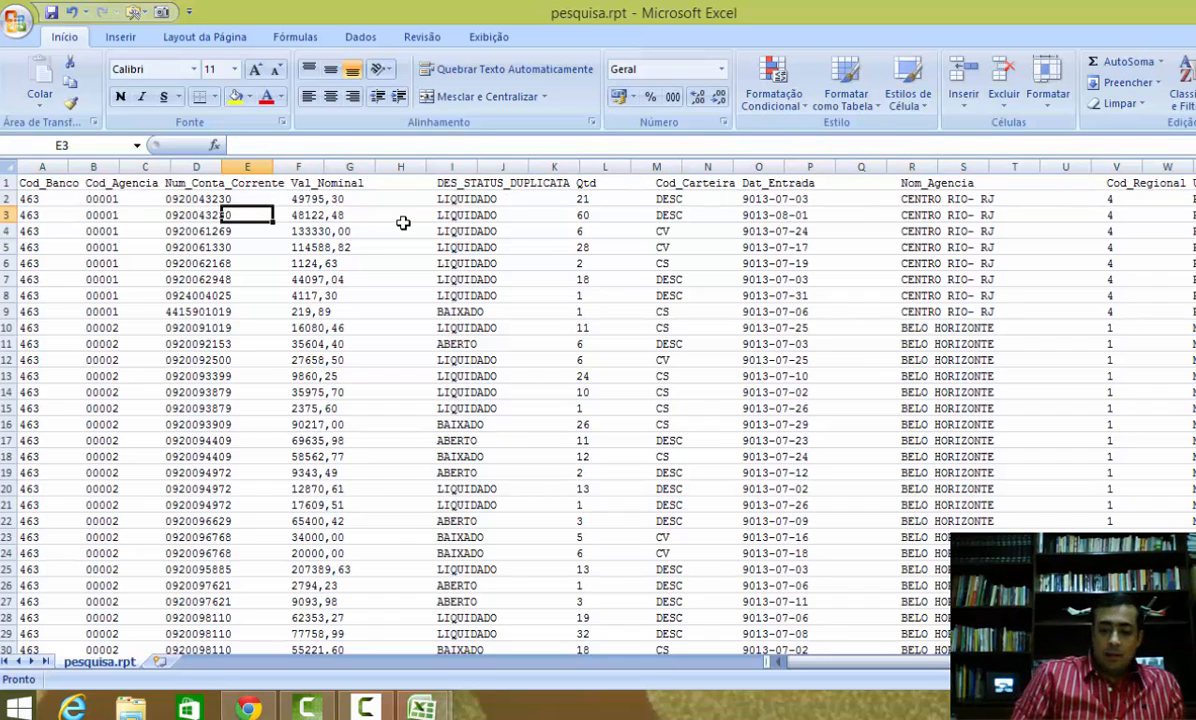
pyautogui.press('Left')
pyautogui.press('Left')
pyautogui.press('Left')
pyautogui.press('Left')
pyautogui.press('Up')
pyautogui.press('Up')
pyautogui.press('Down')
pyautogui.press('Down')
pyautogui.press('Down')
pyautogui.press('Down')
pyautogui.press('Down')
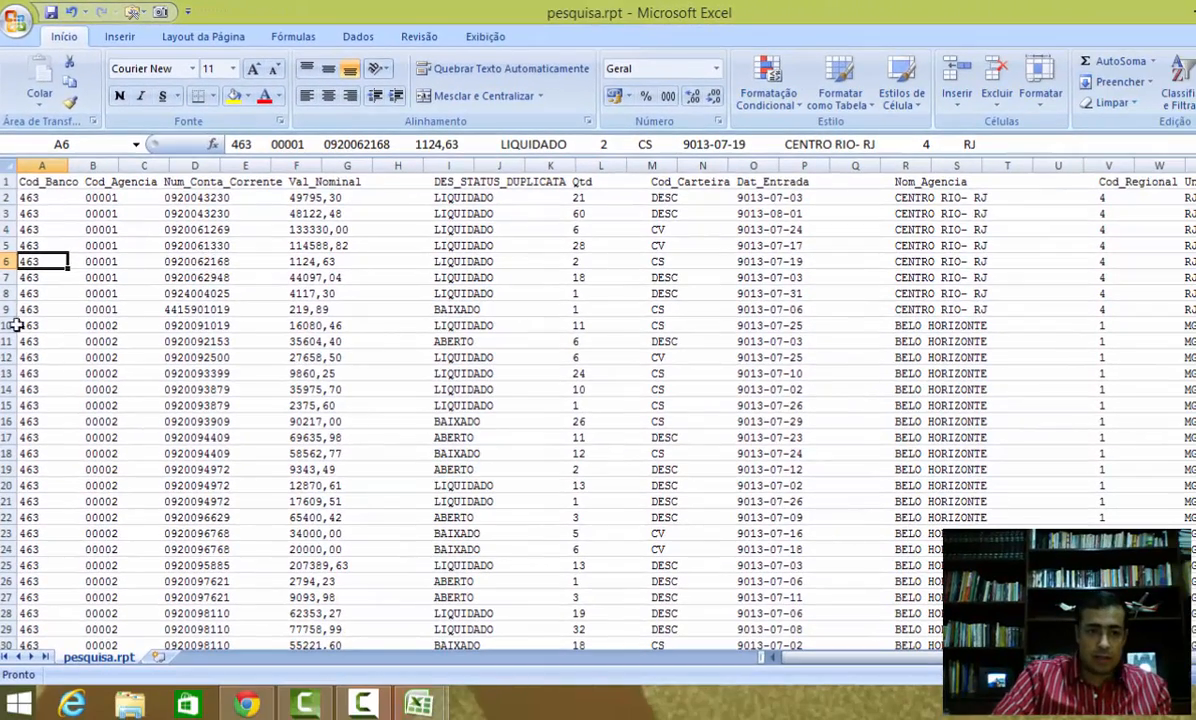
# Step: Split column A into separate columns with Text to Columns using fixed width and the suggested break lines
pyautogui.click(58, 166)
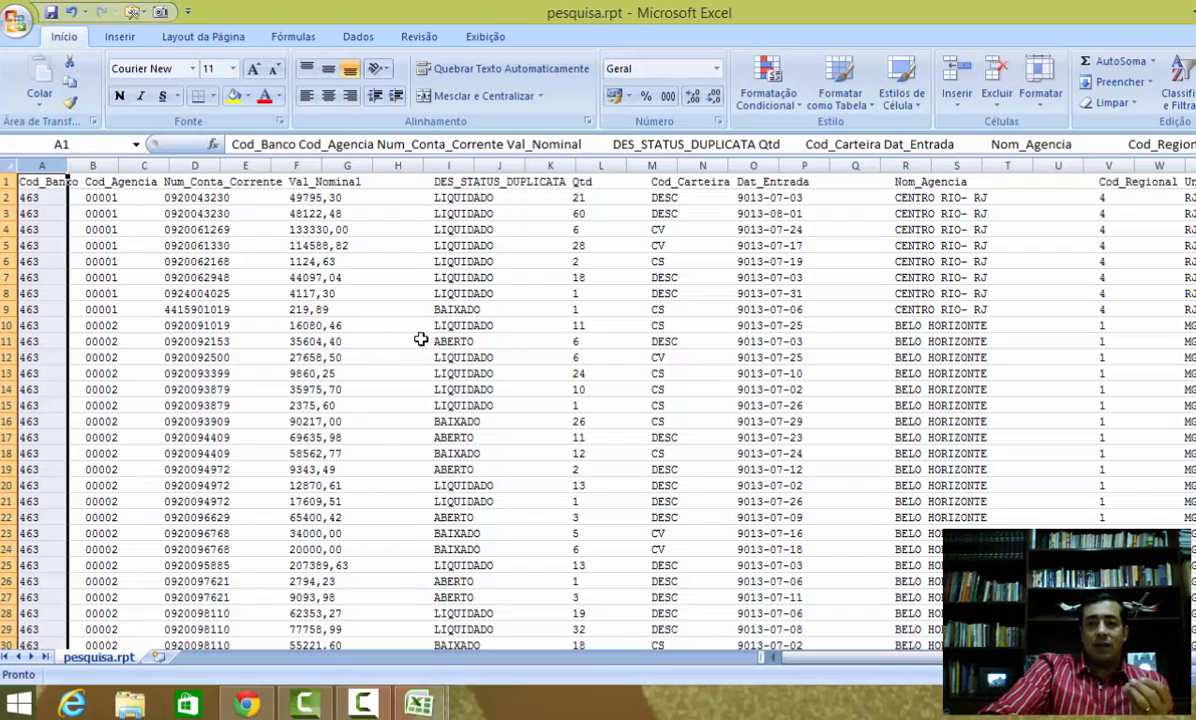
pyautogui.click(357, 37)
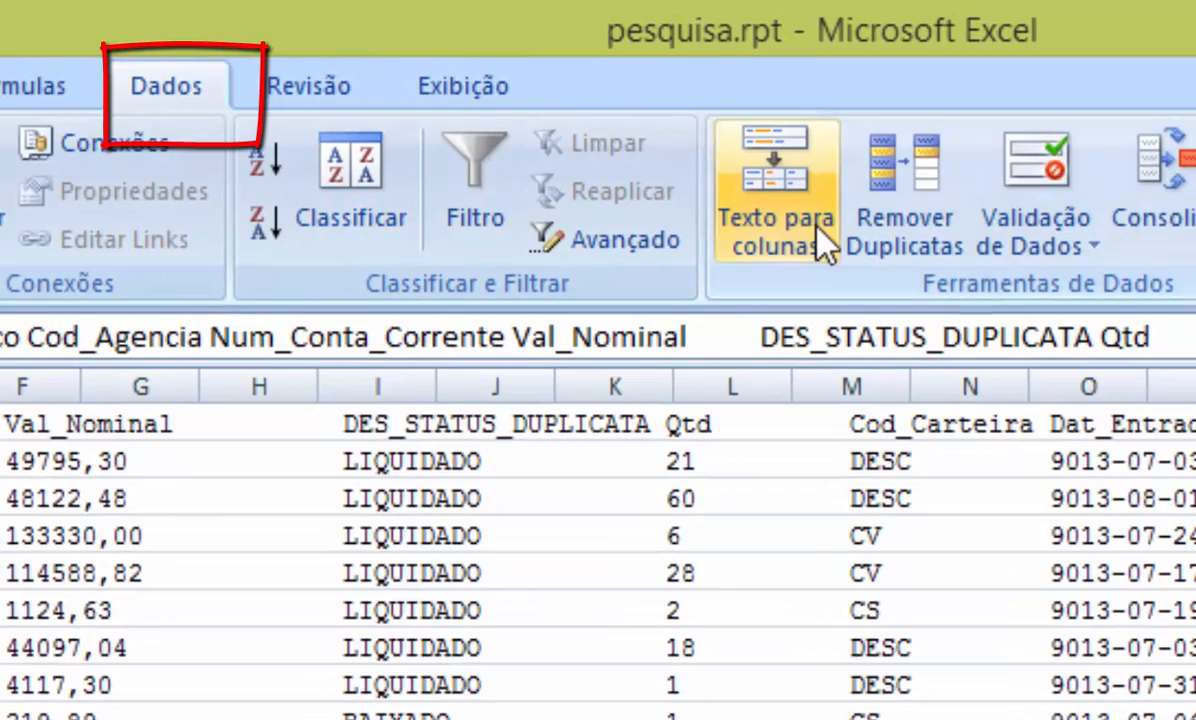
pyautogui.click(795, 185)
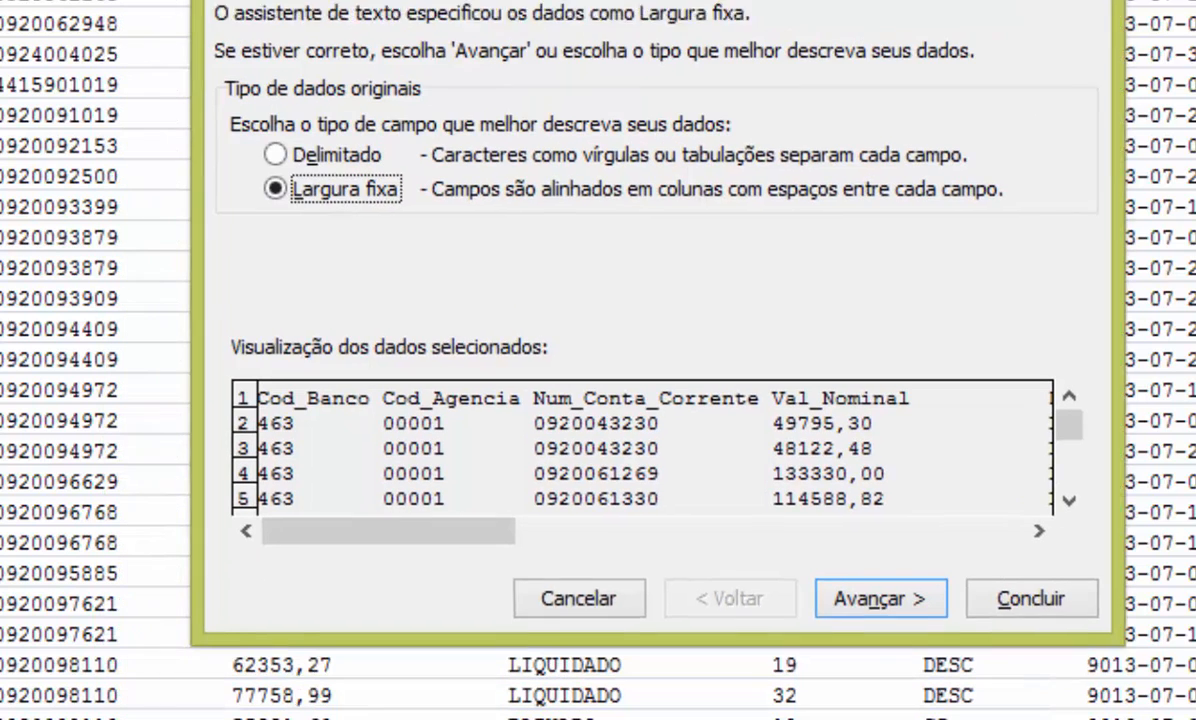
pyautogui.click(896, 566)
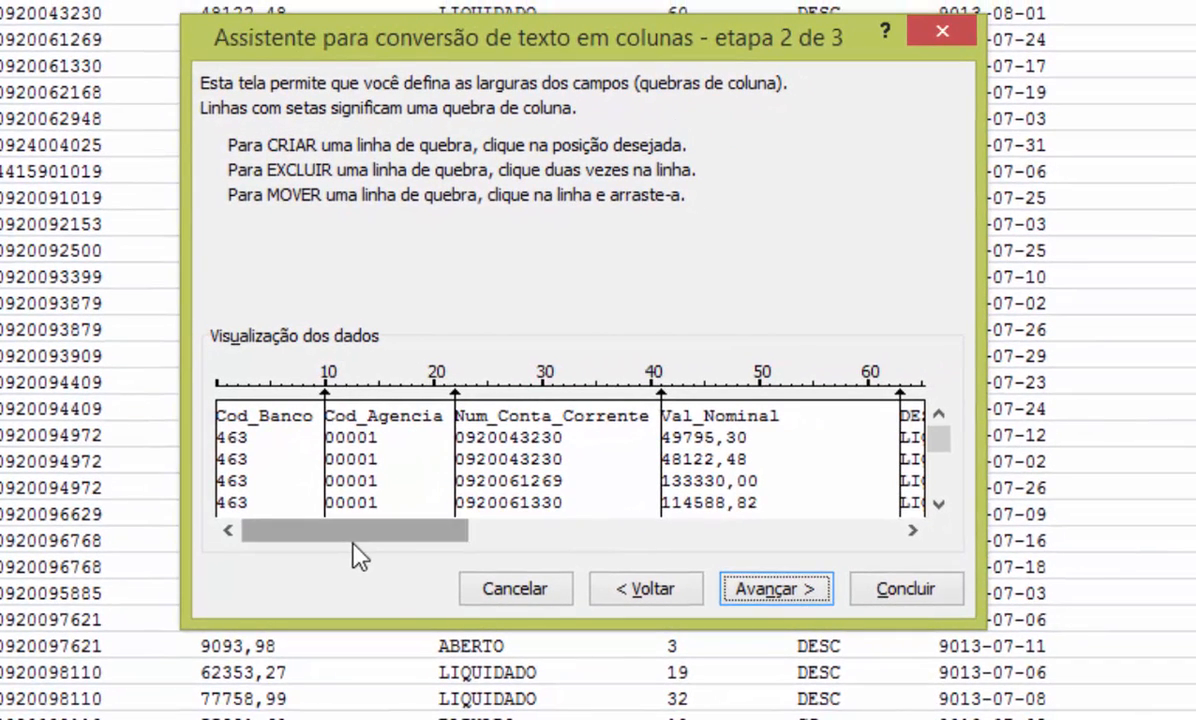
pyautogui.moveTo(400, 552); pyautogui.dragTo(669, 538)
pyautogui.moveTo(948, 452)
pyautogui.mouseDown()
pyautogui.moveTo(942, 502)
pyautogui.moveTo(950, 455)
pyautogui.mouseUp()
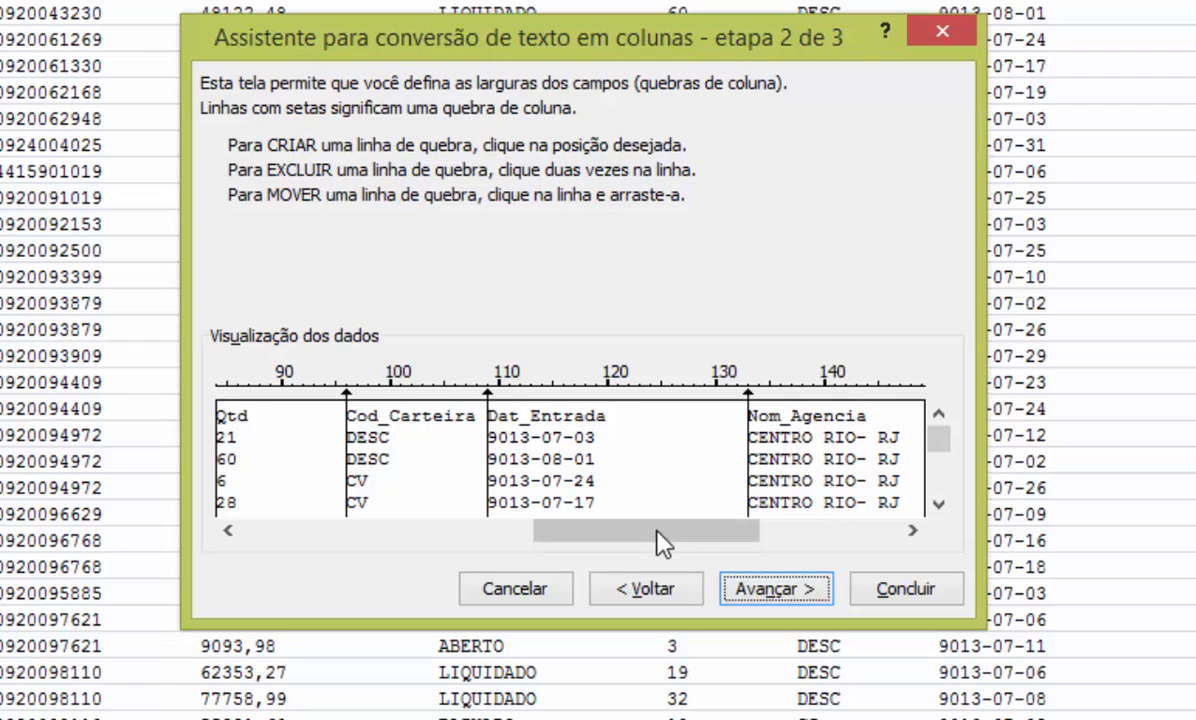
pyautogui.moveTo(659, 544); pyautogui.dragTo(826, 528)
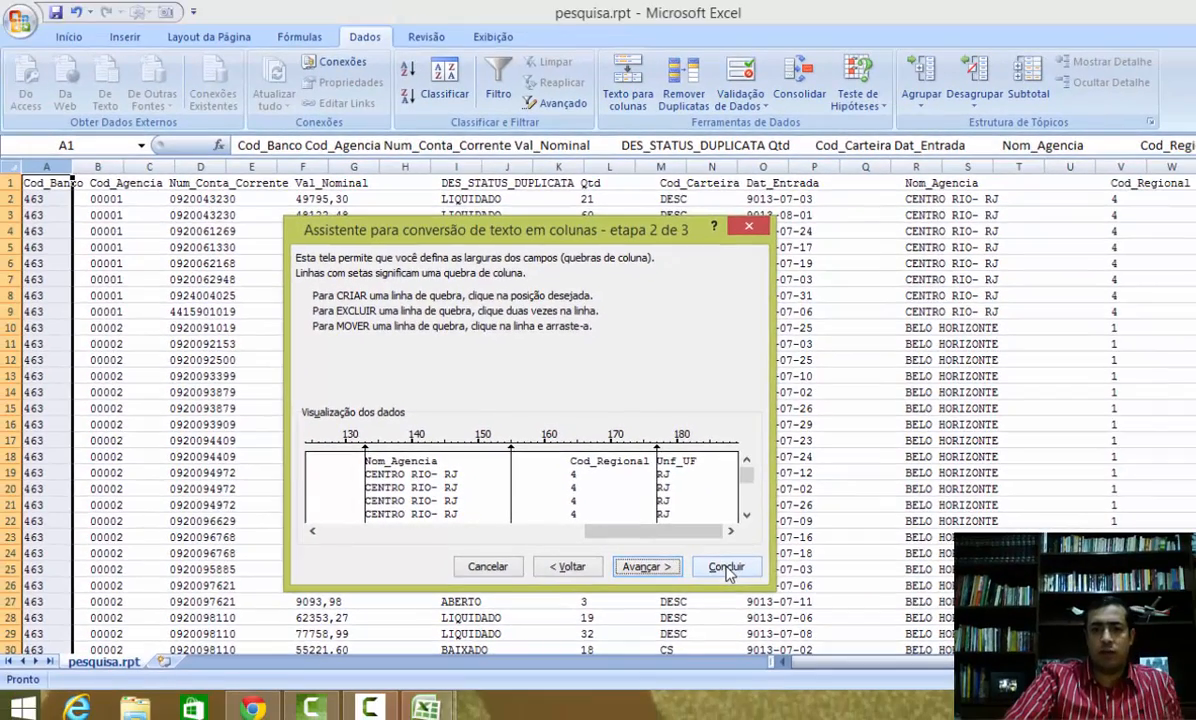
pyautogui.click(906, 590)
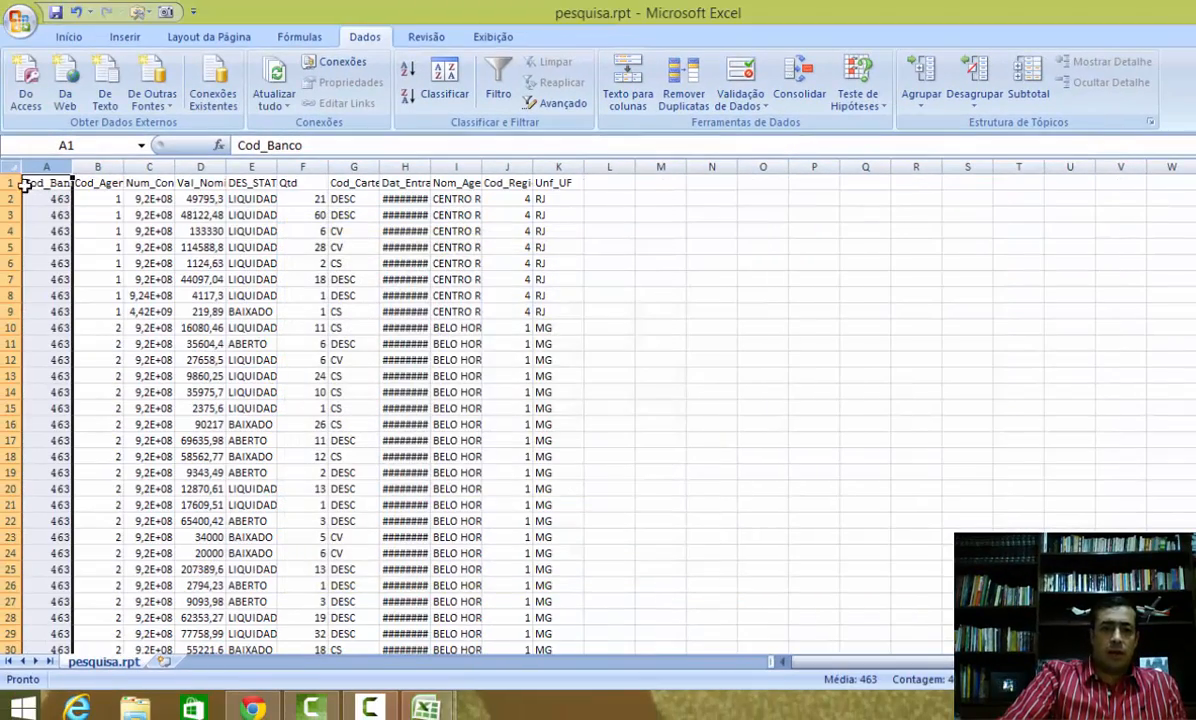
# Step: Autofit the widths of all columns in the sheet
pyautogui.click(14, 170)
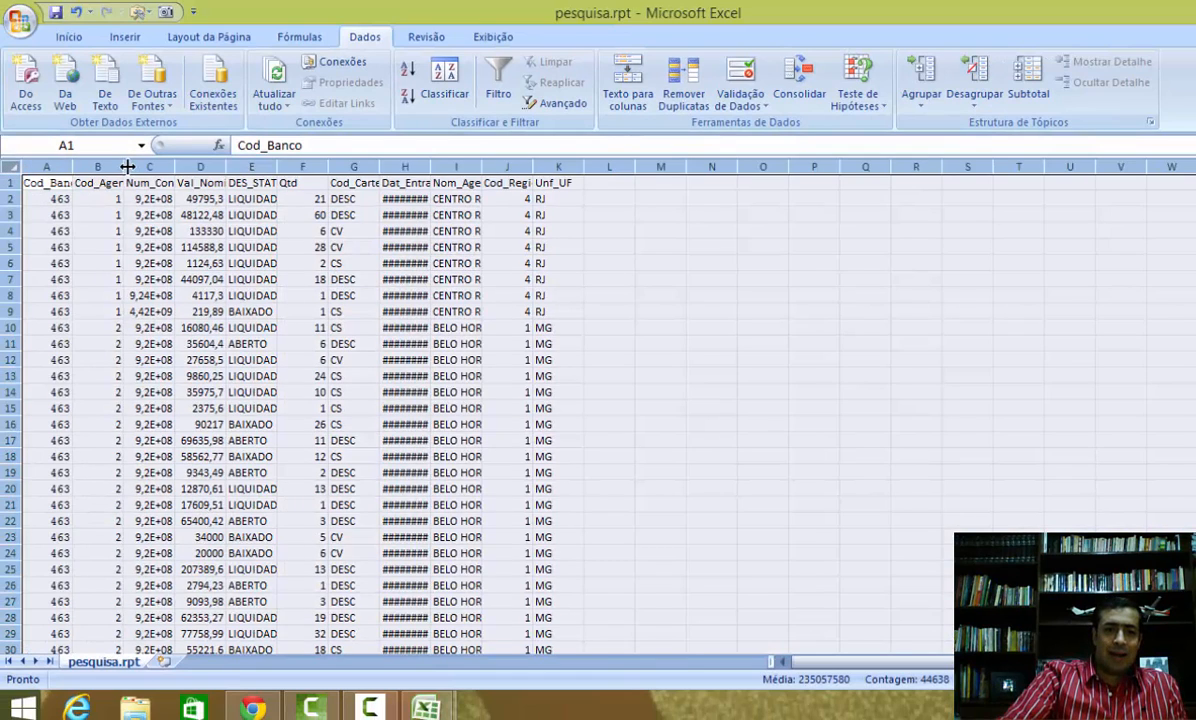
pyautogui.doubleClick(72, 166)
pyautogui.click(188, 292)
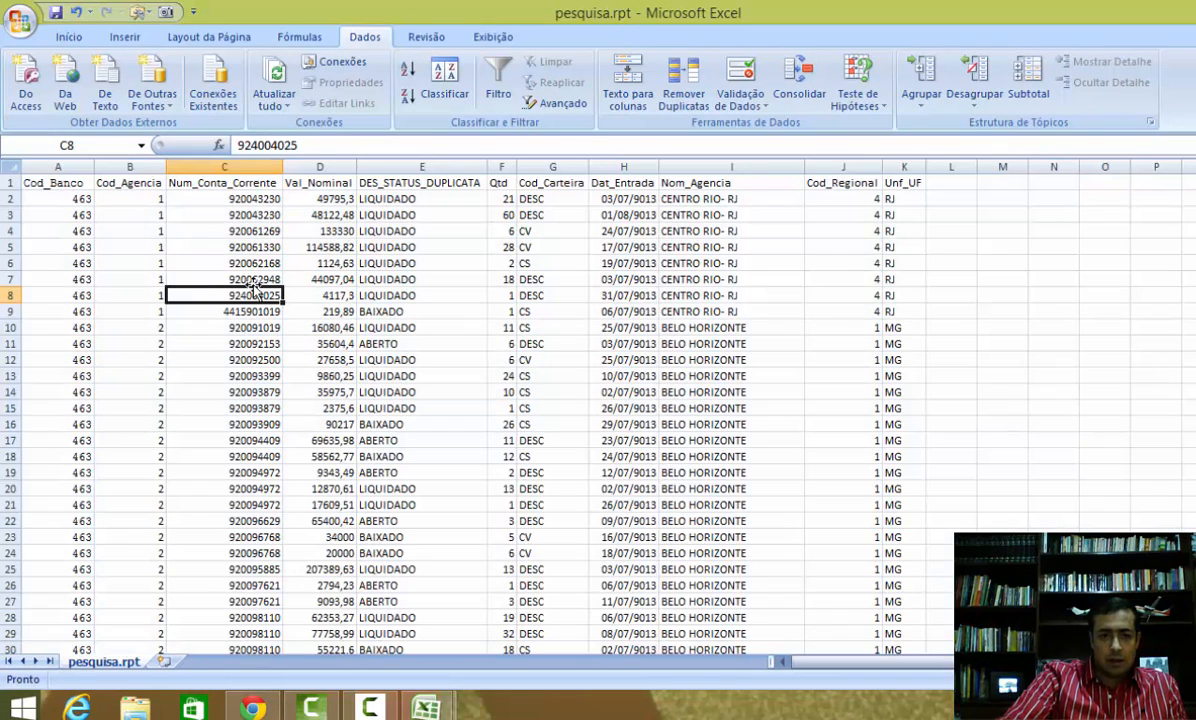
pyautogui.click(298, 216)
pyautogui.click(382, 198)
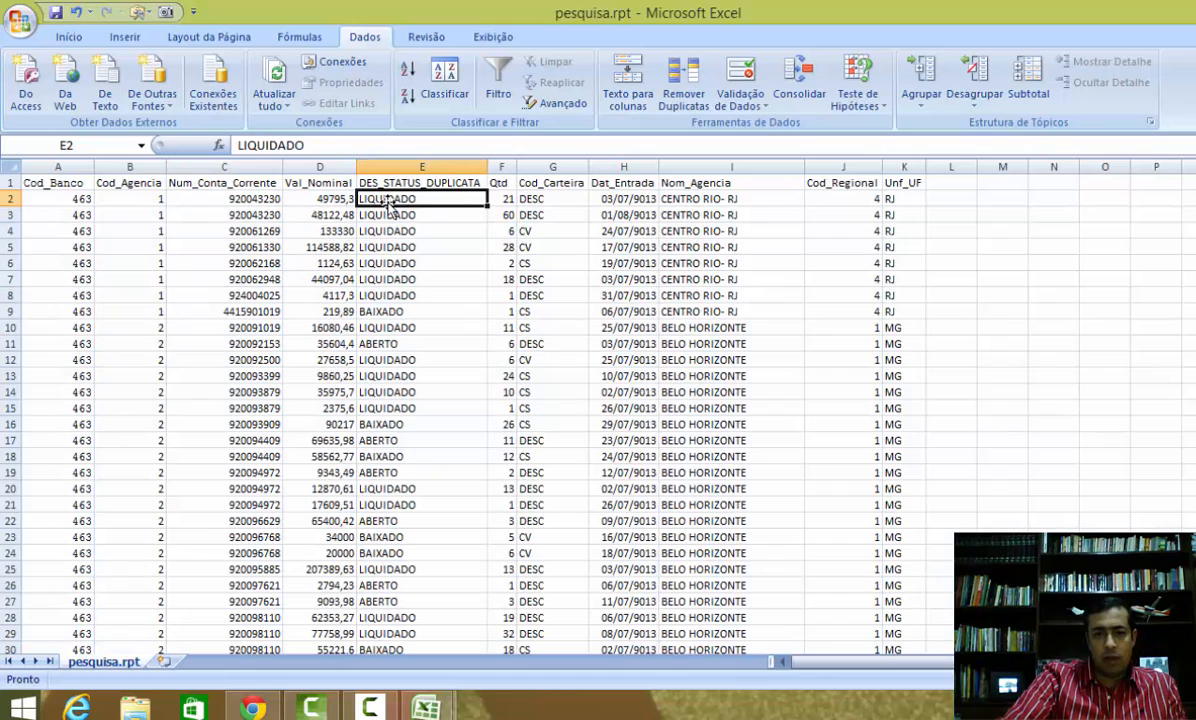
pyautogui.click(510, 231)
pyautogui.click(534, 230)
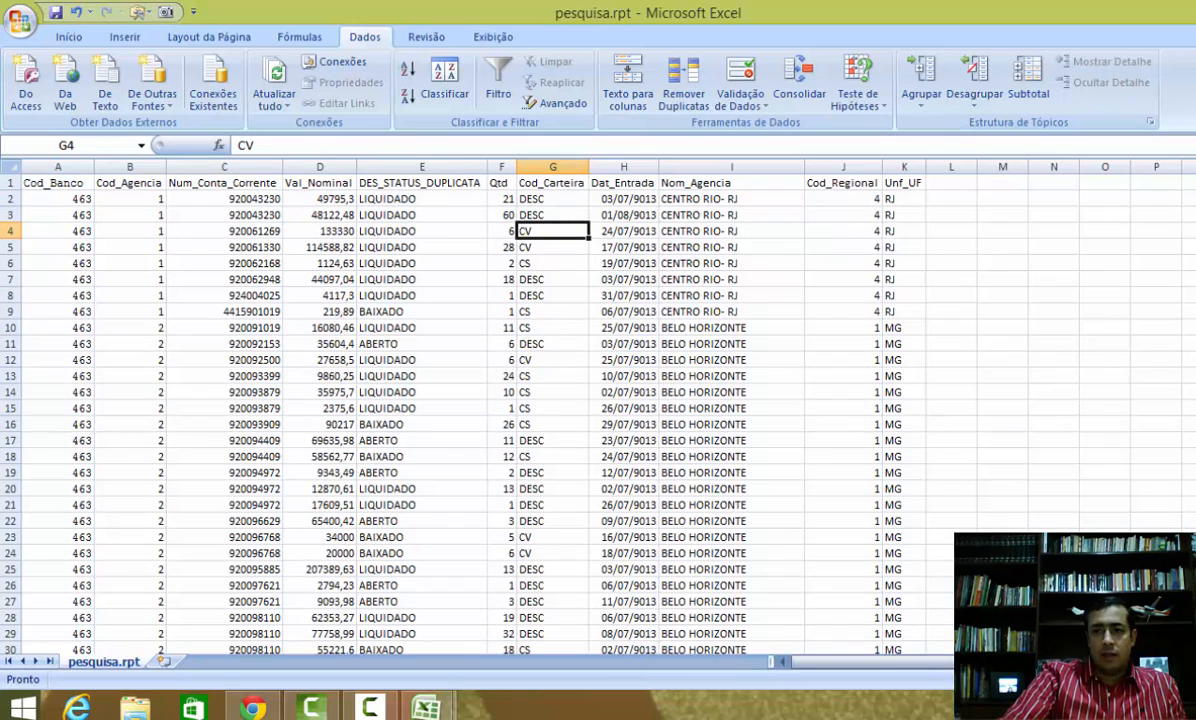
# Step: Open the original pesquisa.rpt file from the desktop in Notepad to compare it with the table, then close it
pyautogui.click(1194, 10)
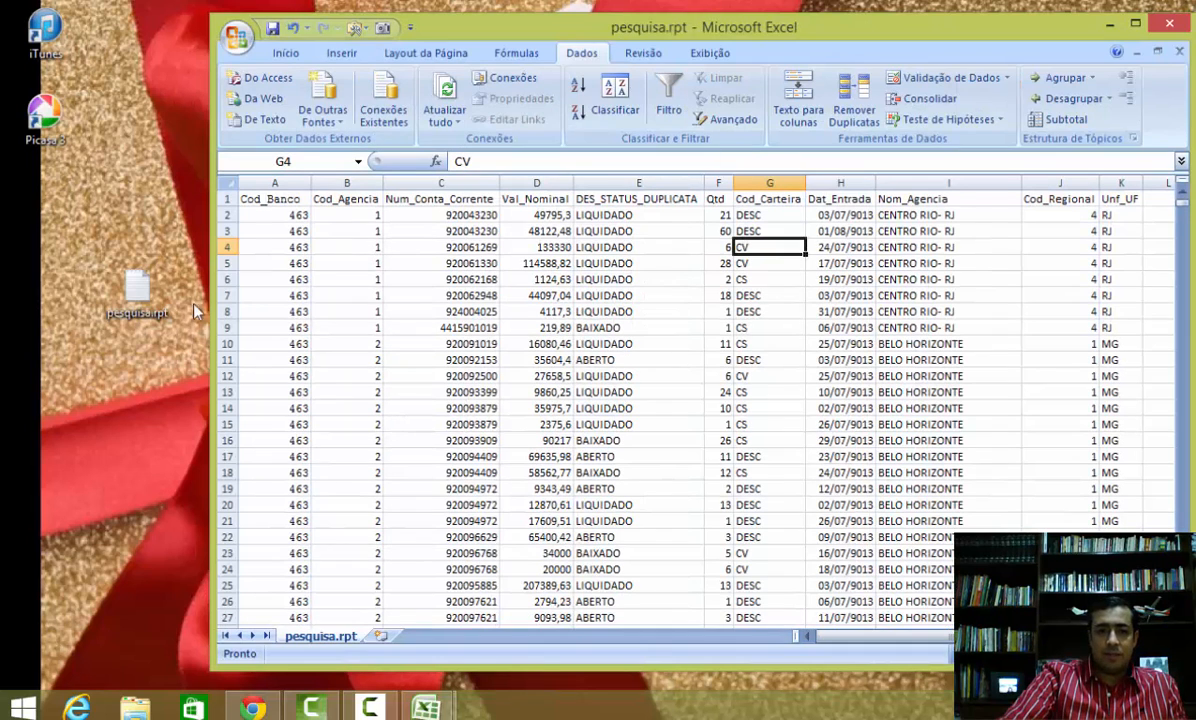
pyautogui.doubleClick(140, 285)
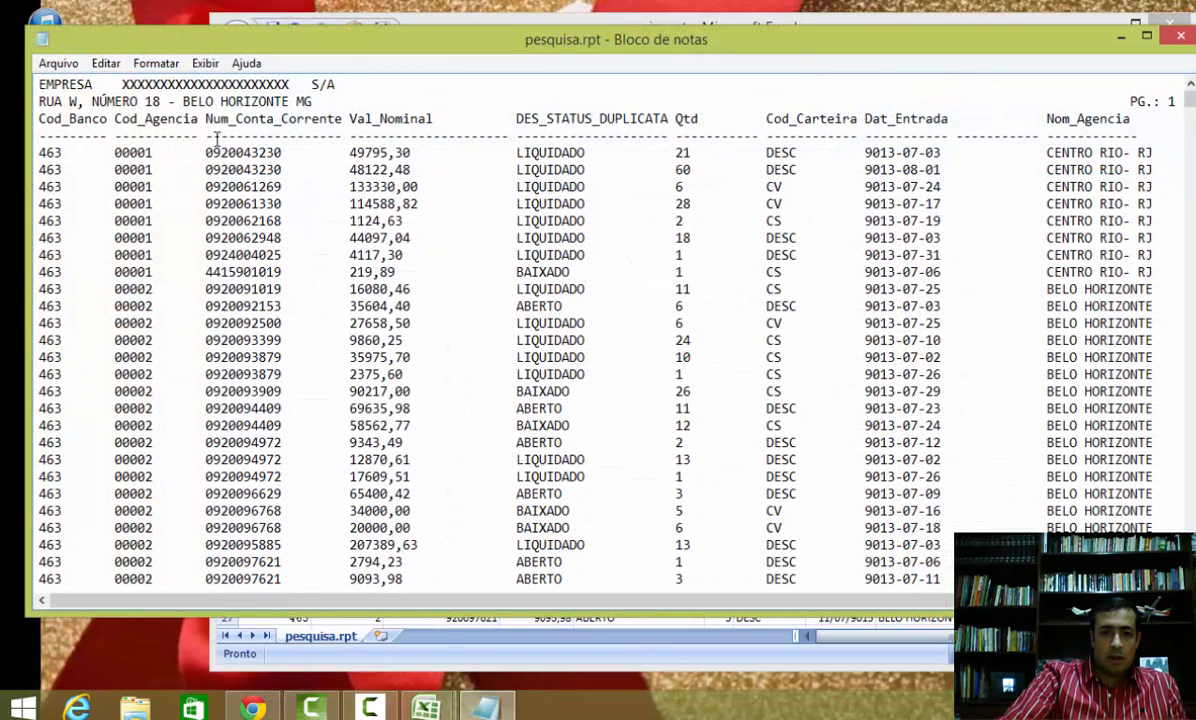
pyautogui.click(160, 84)
pyautogui.moveTo(1189, 100); pyautogui.dragTo(1190, 307)
pyautogui.click(1181, 38)
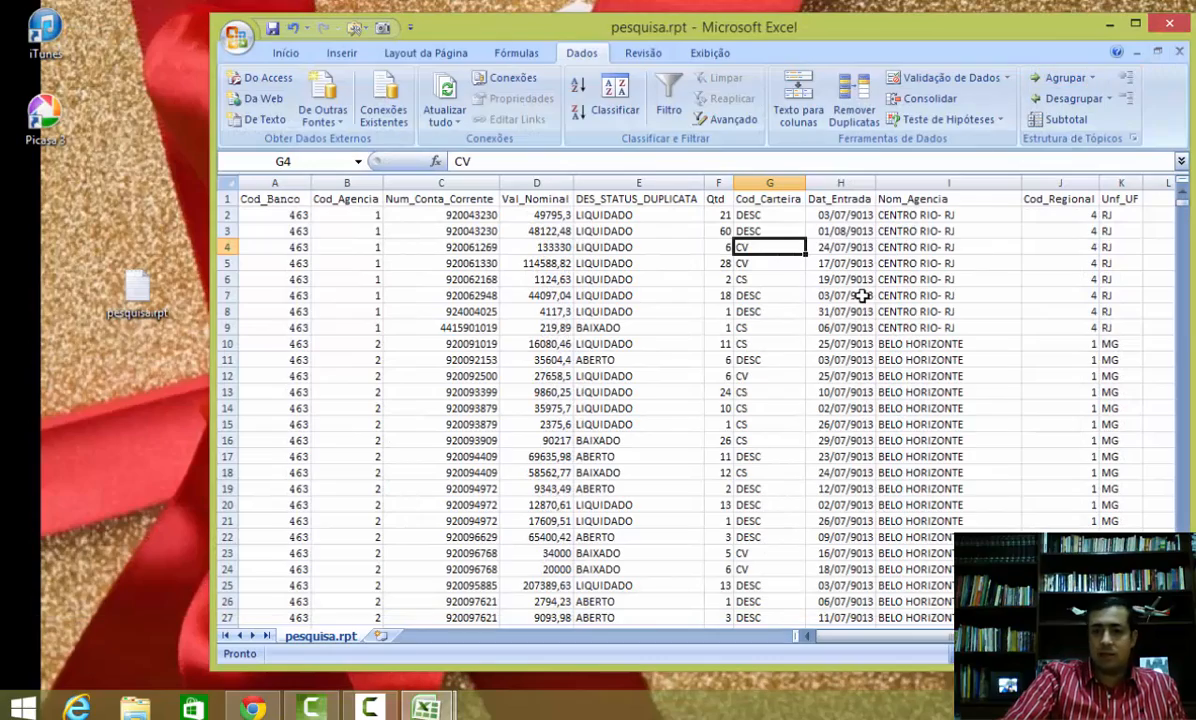
# Step: Turn on AutoFilter and filter DES_STATUS_DUPLICATA to show only LIQUIDADO
pyautogui.click(505, 247)
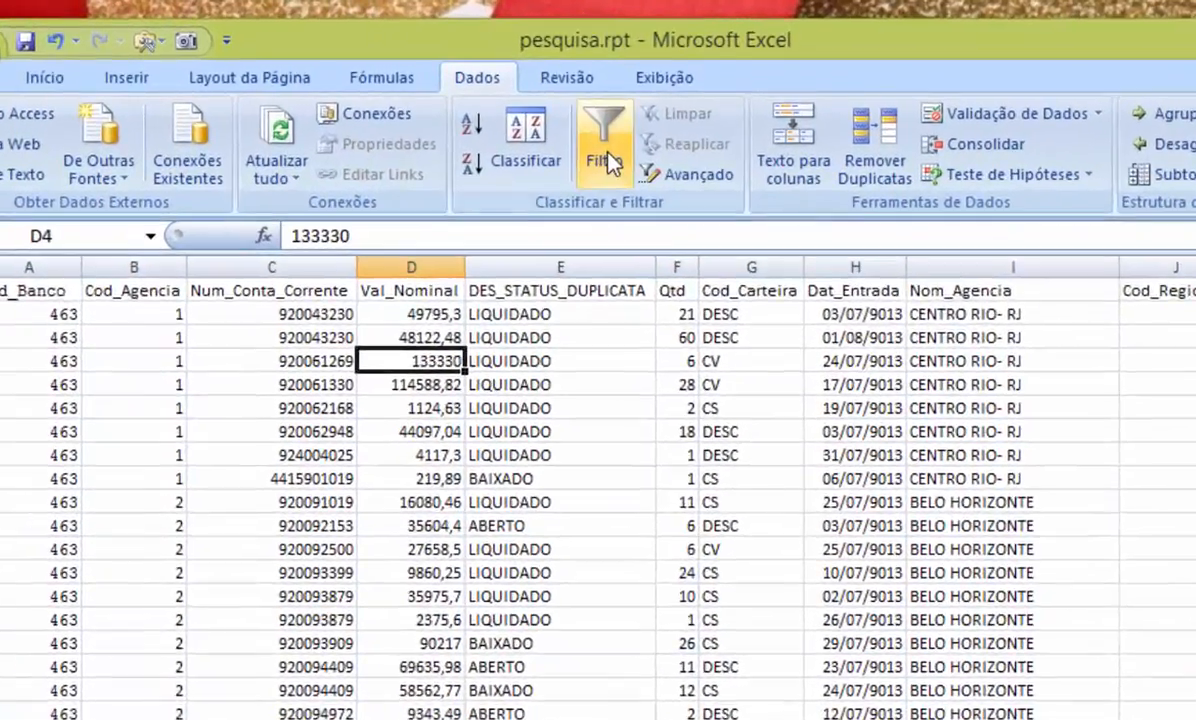
pyautogui.click(671, 104)
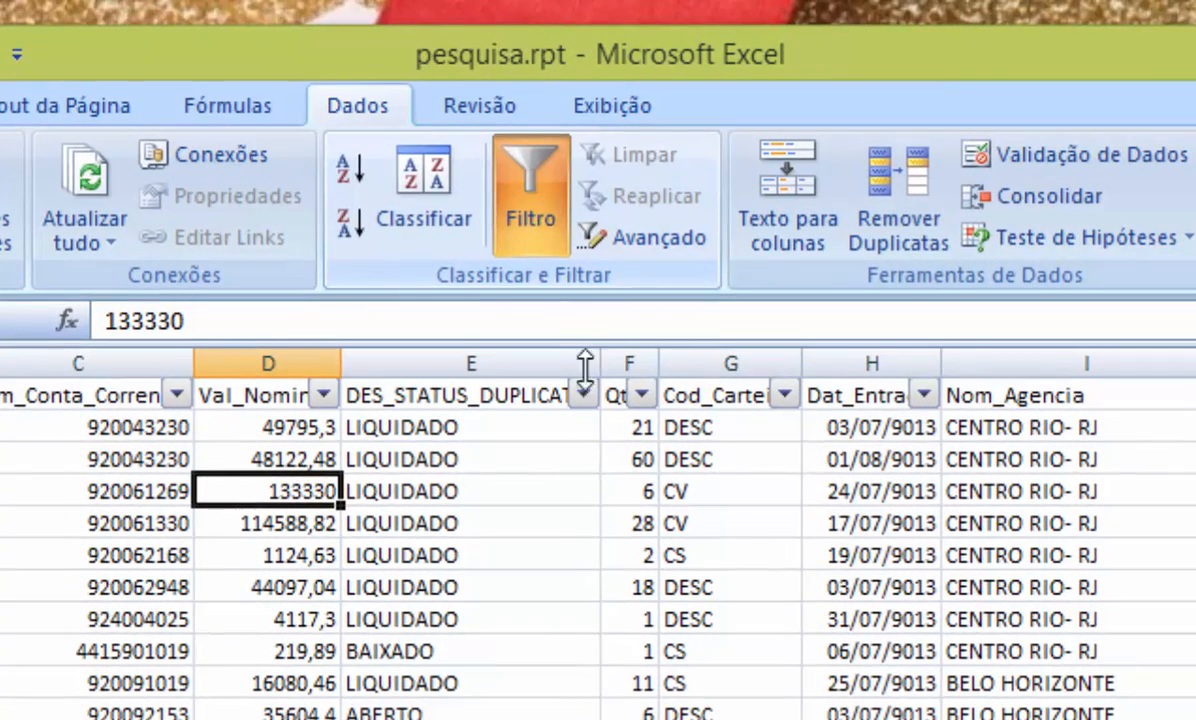
pyautogui.click(587, 388)
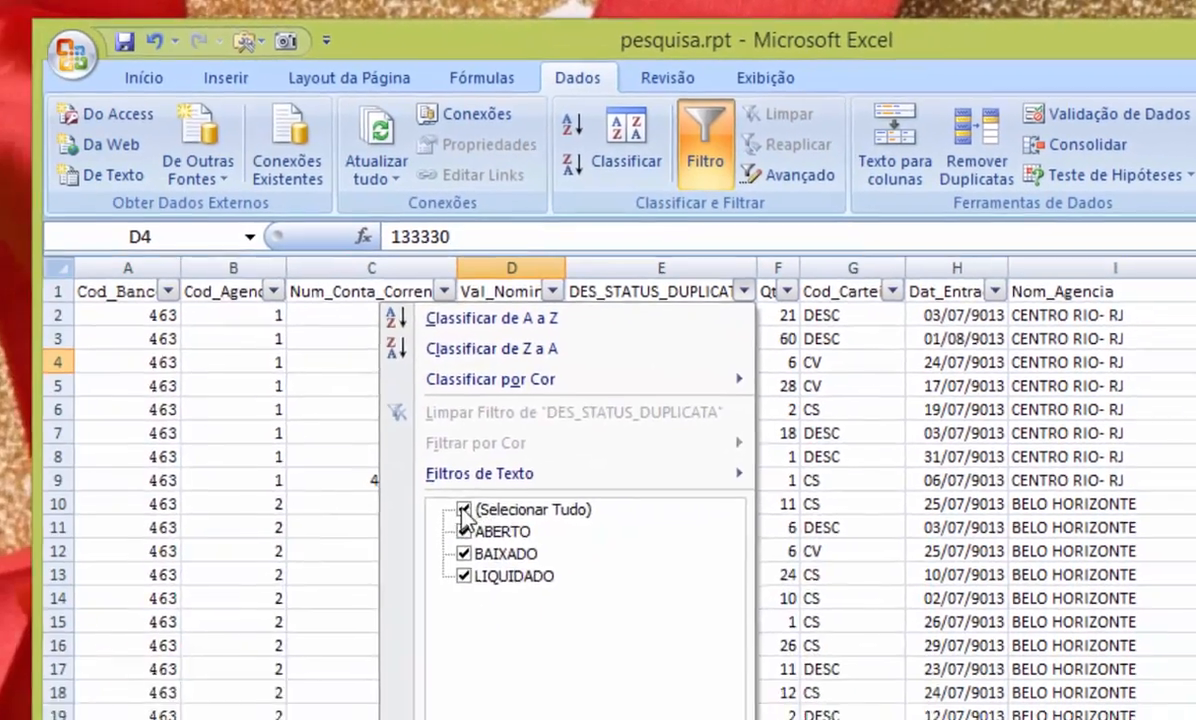
pyautogui.click(203, 690)
pyautogui.click(529, 525)
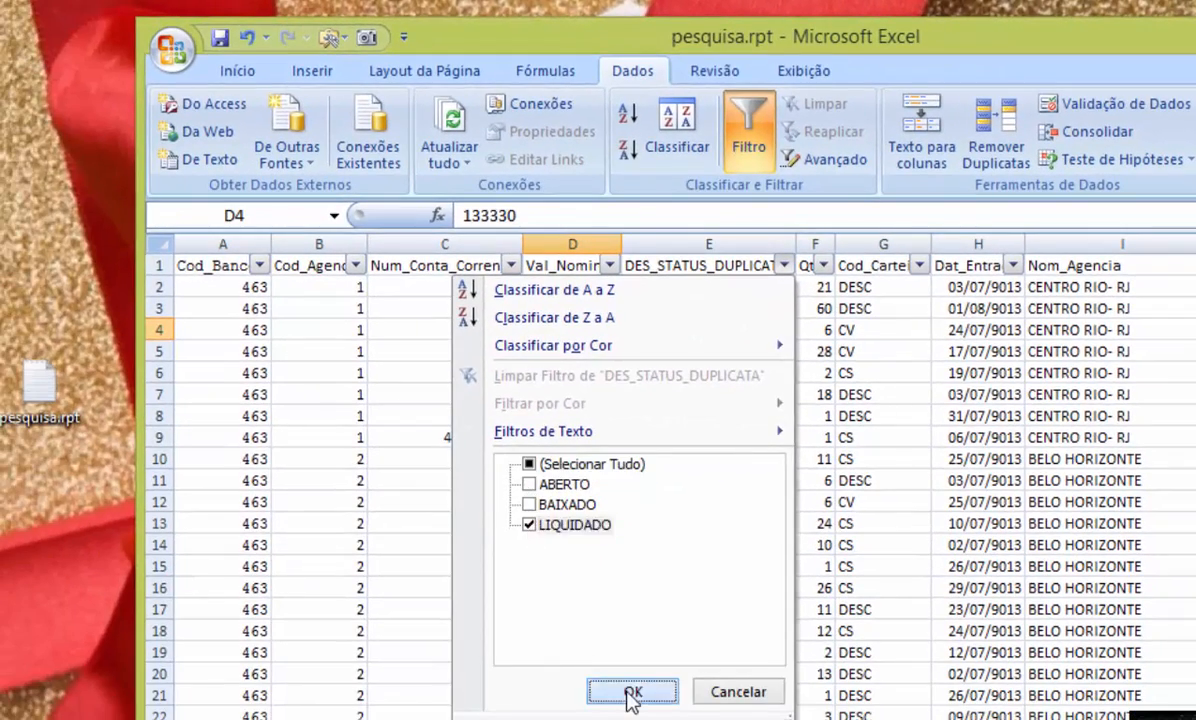
pyautogui.click(632, 692)
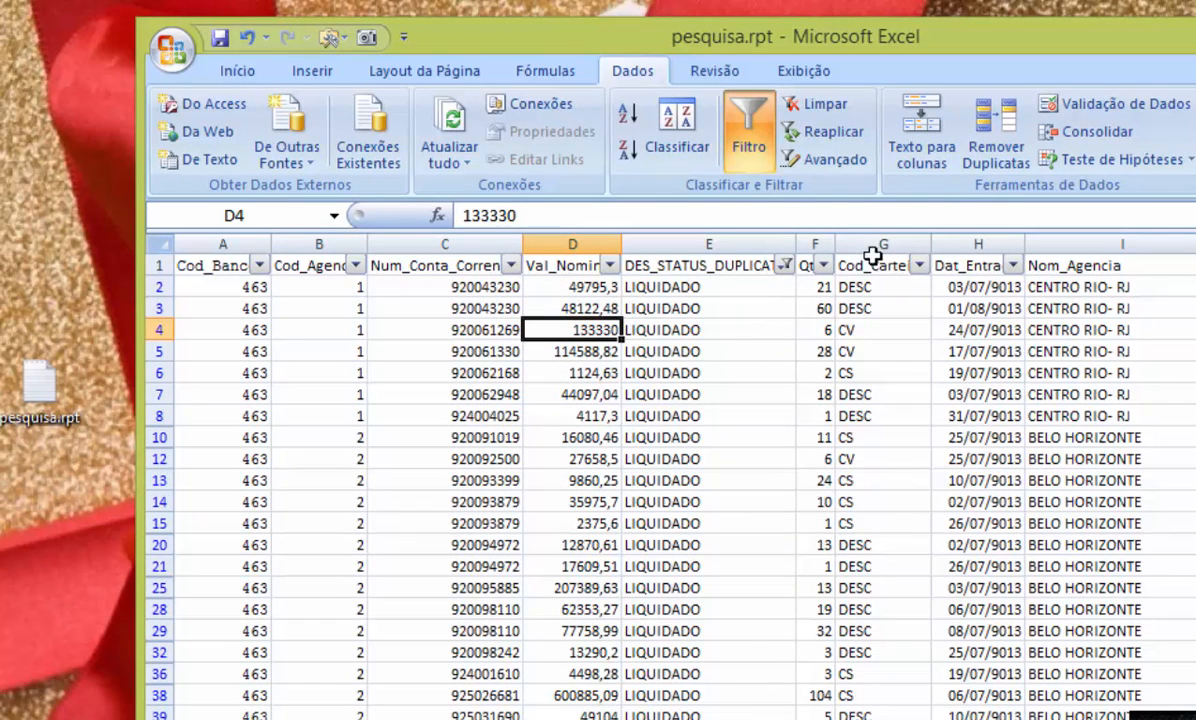
# Step: Filter Cod_Carteira to show only CS
pyautogui.click(918, 265)
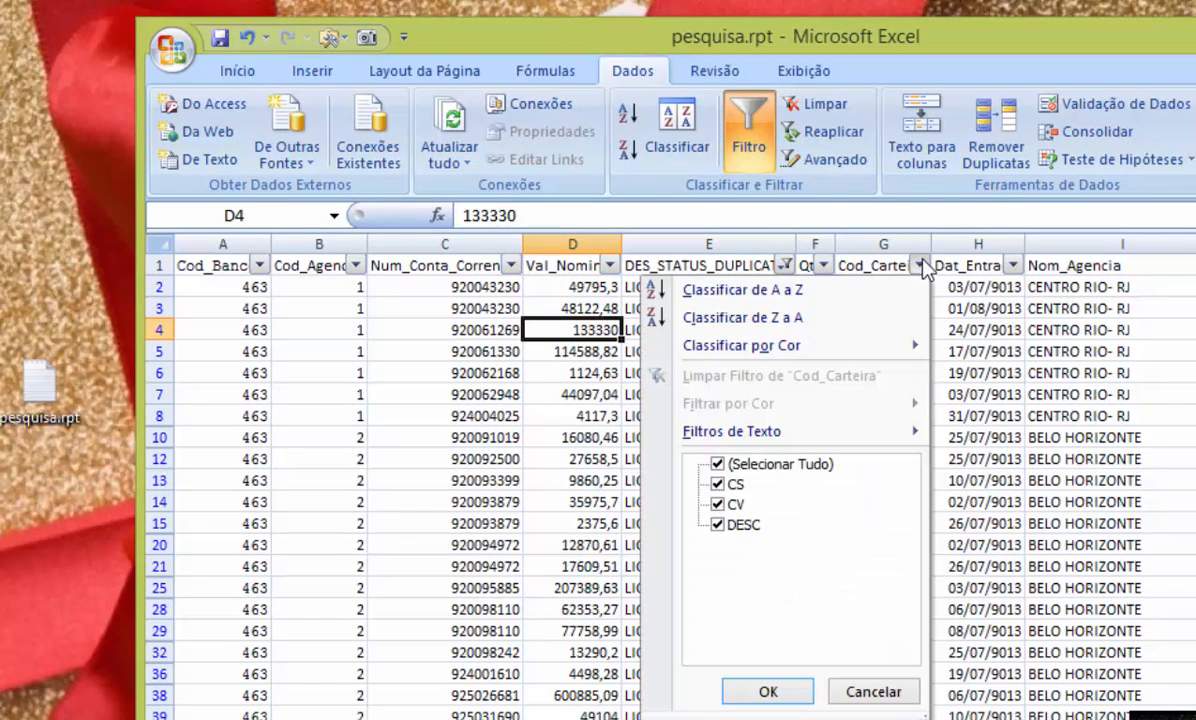
pyautogui.click(717, 464)
pyautogui.click(717, 484)
pyautogui.click(770, 690)
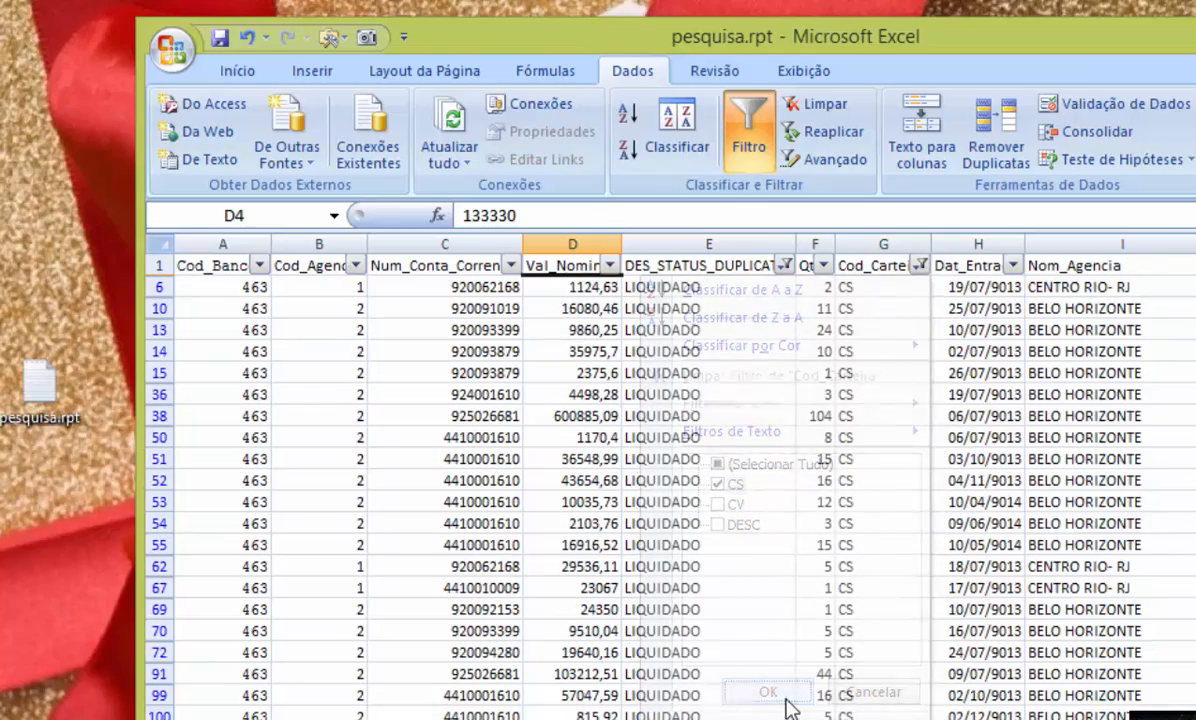
# Step: Open the Nom_Agencia filter list to view the agency options
pyautogui.click(1101, 246)
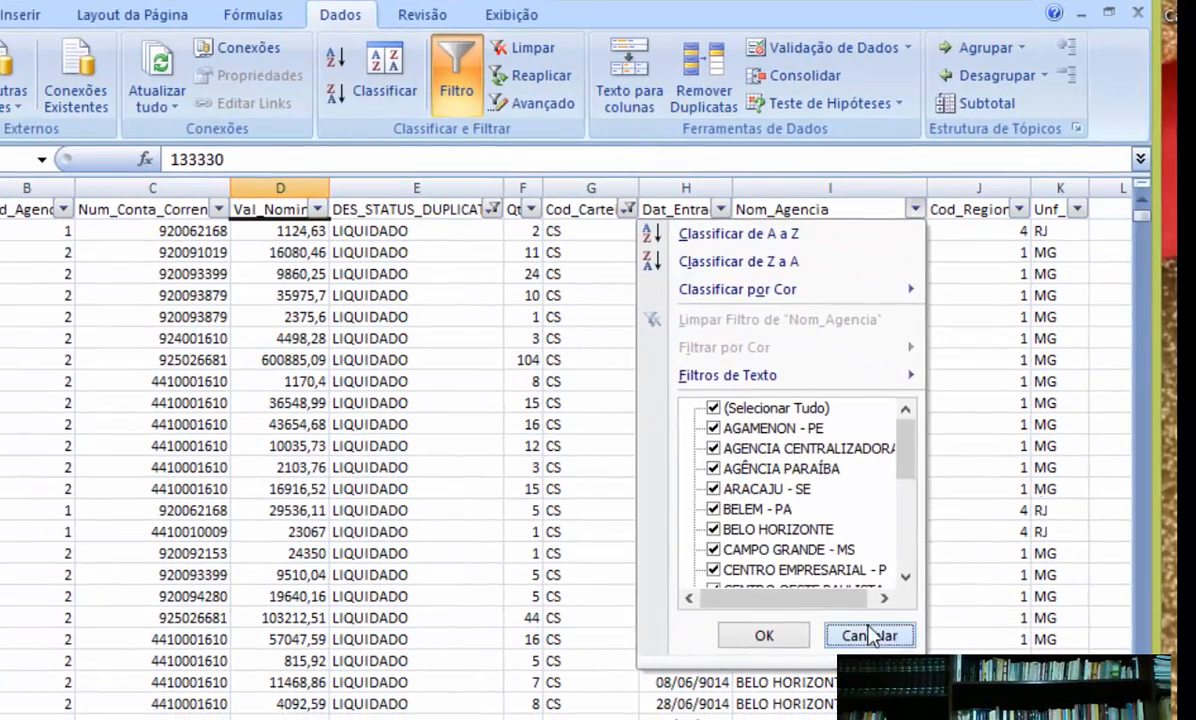
pyautogui.click(868, 636)
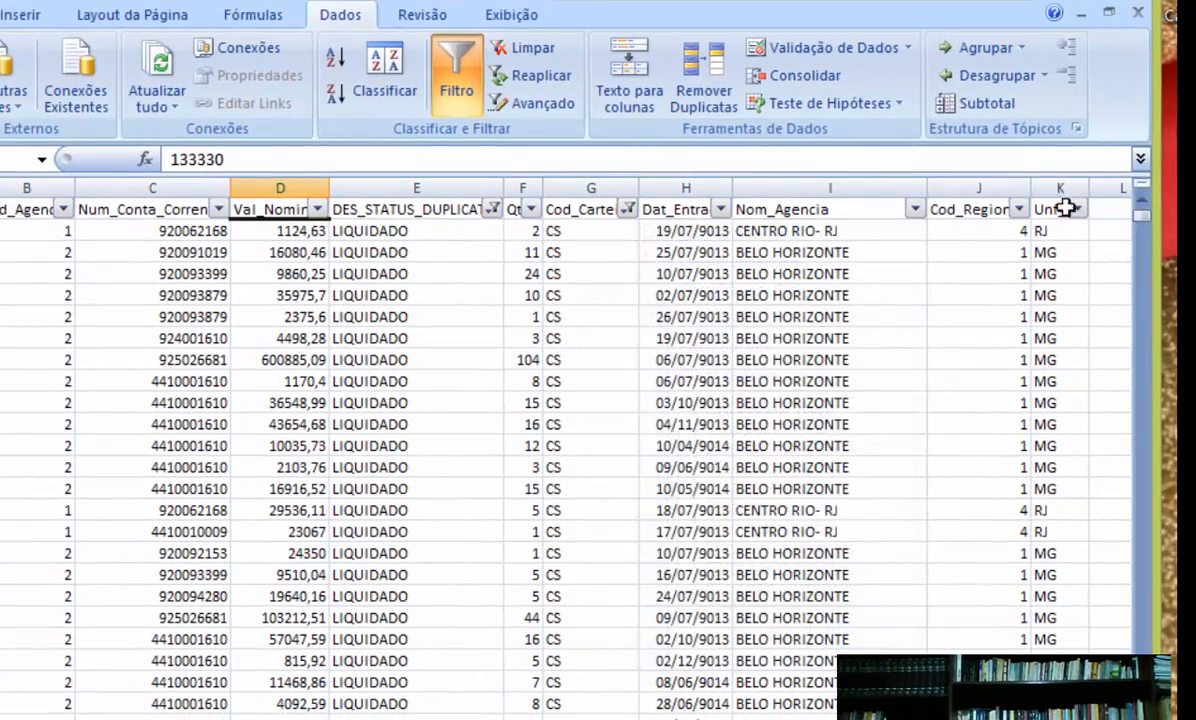
# Step: Filter Unf_UF to show only RJ
pyautogui.click(1077, 209)
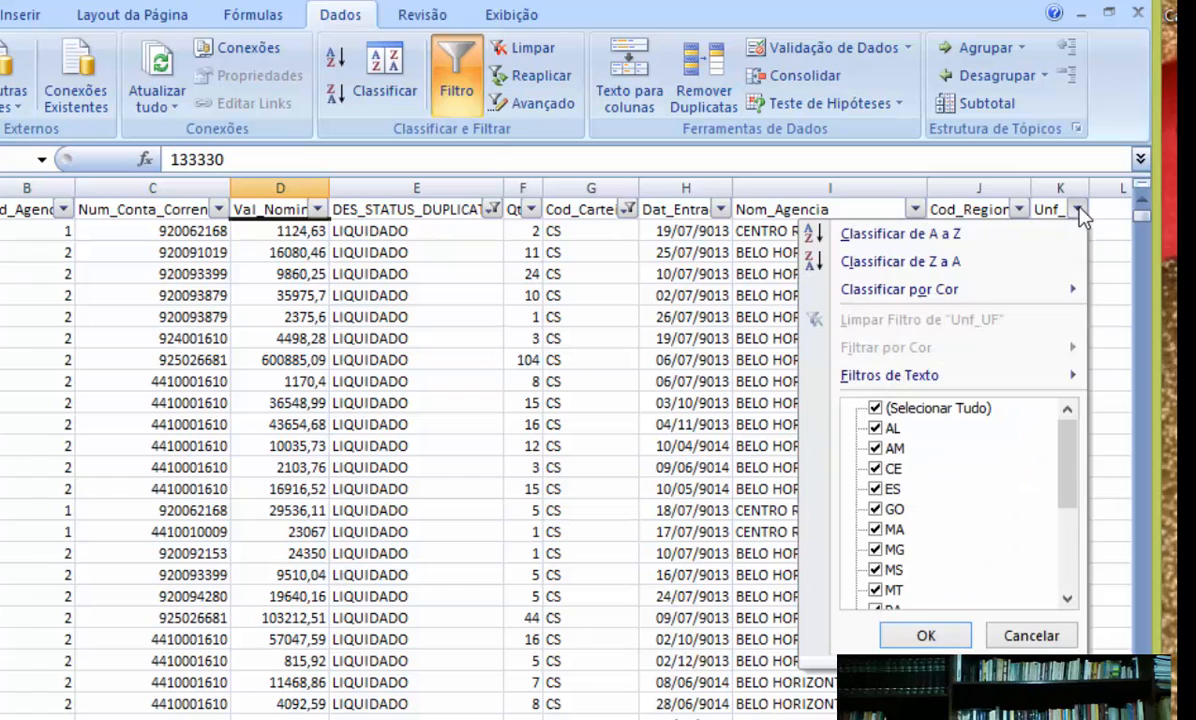
pyautogui.click(876, 408)
pyautogui.click(1075, 545)
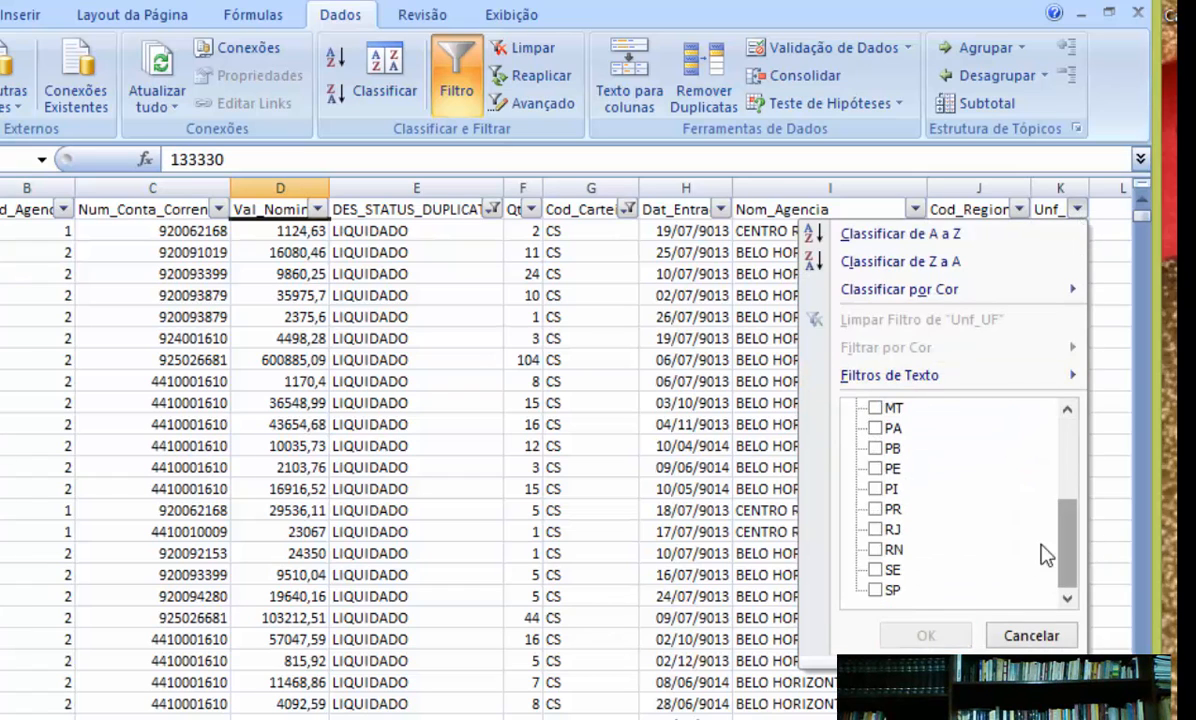
pyautogui.click(876, 529)
pyautogui.click(908, 634)
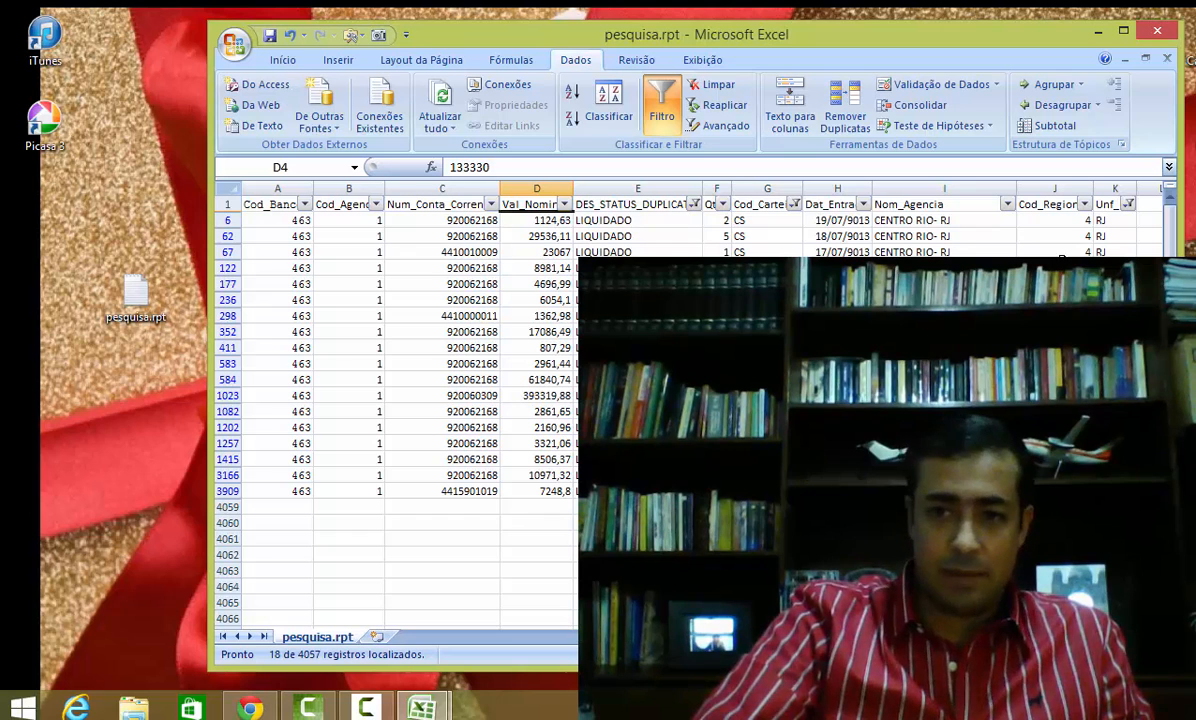
# Step: Clear the filter on the Unf_UF column
pyautogui.click(1128, 204)
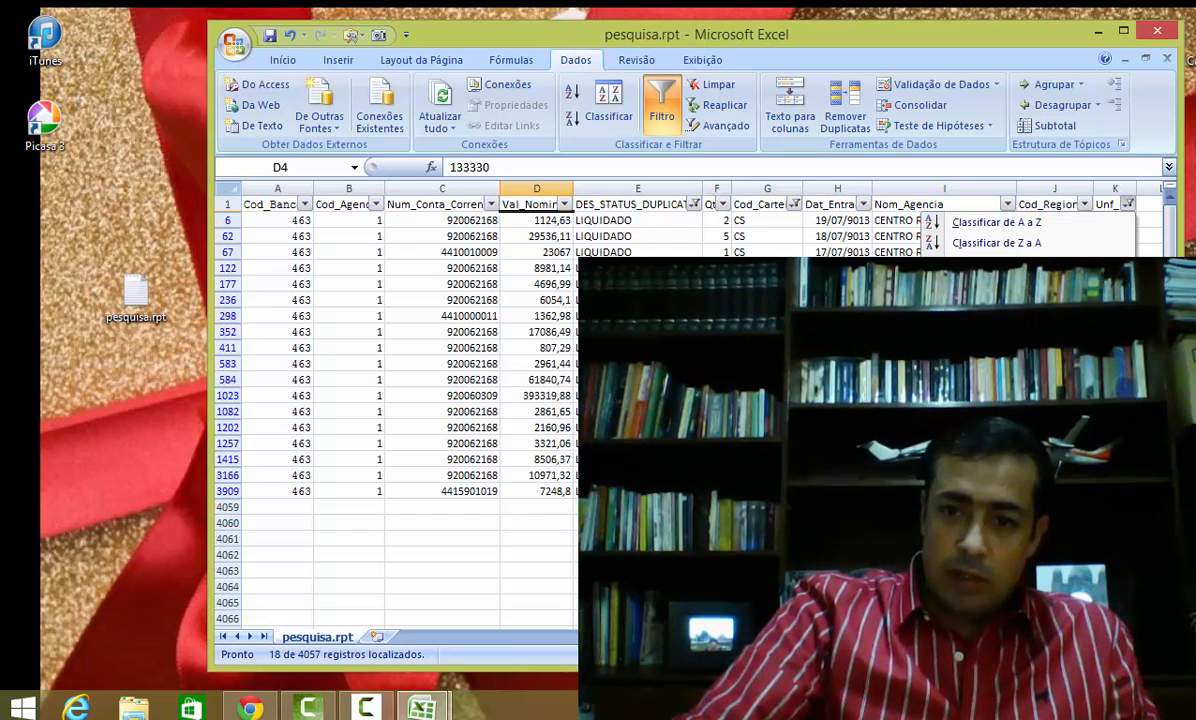
pyautogui.click(1000, 288)
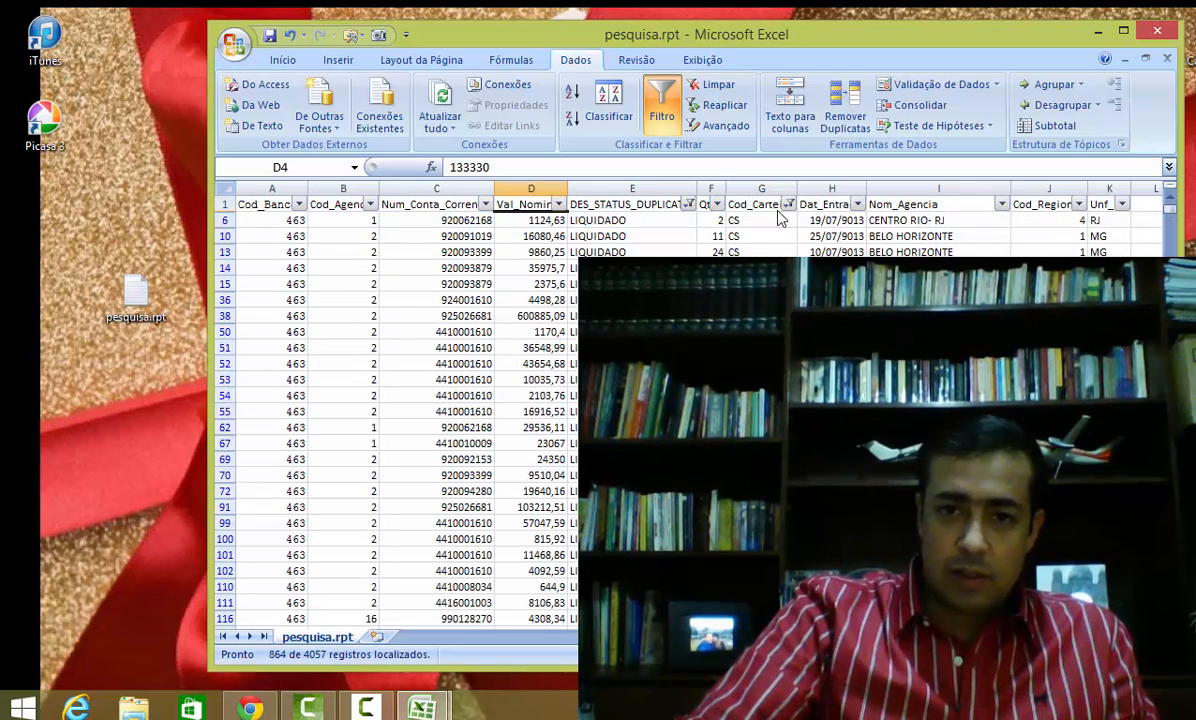
# Step: Remove the DES_STATUS_DUPLICATA filter by selecting all statuses again
pyautogui.click(688, 204)
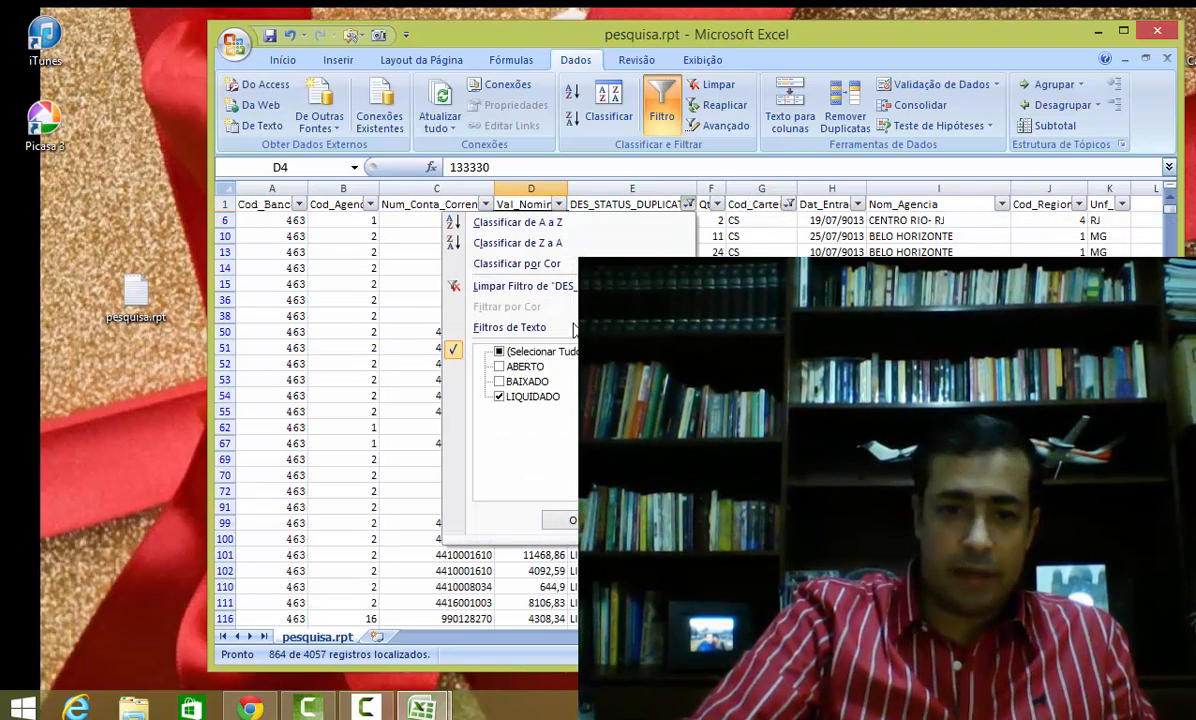
pyautogui.click(499, 352)
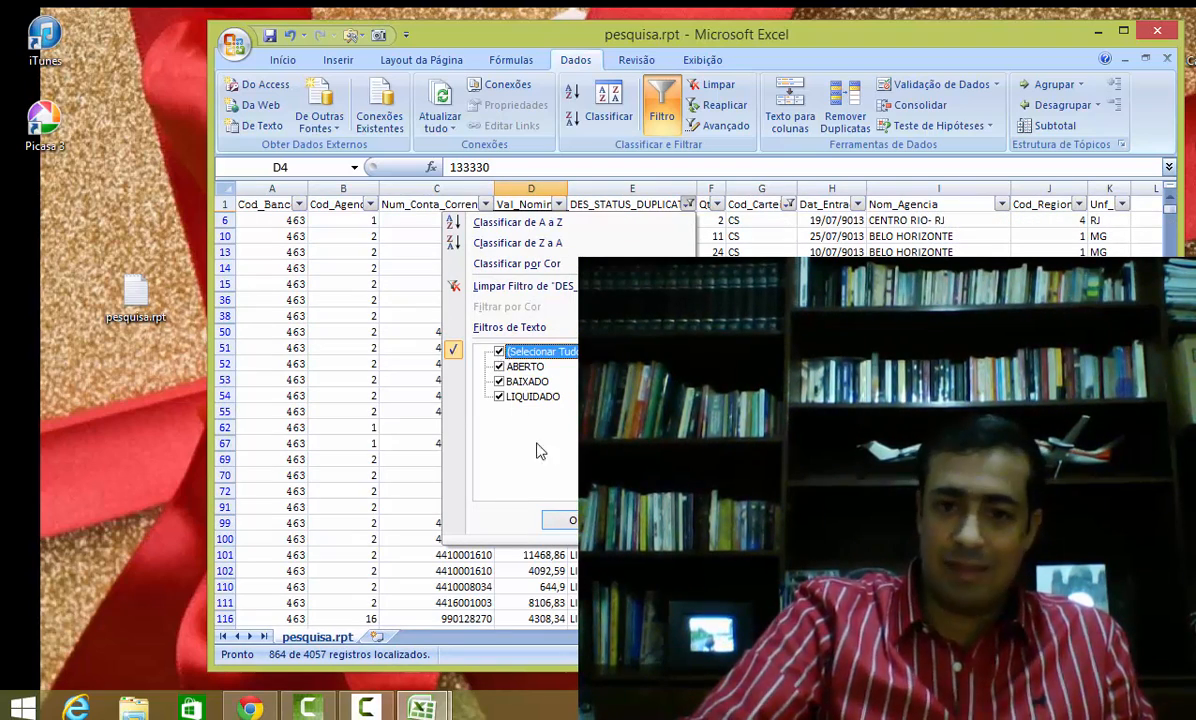
pyautogui.click(560, 520)
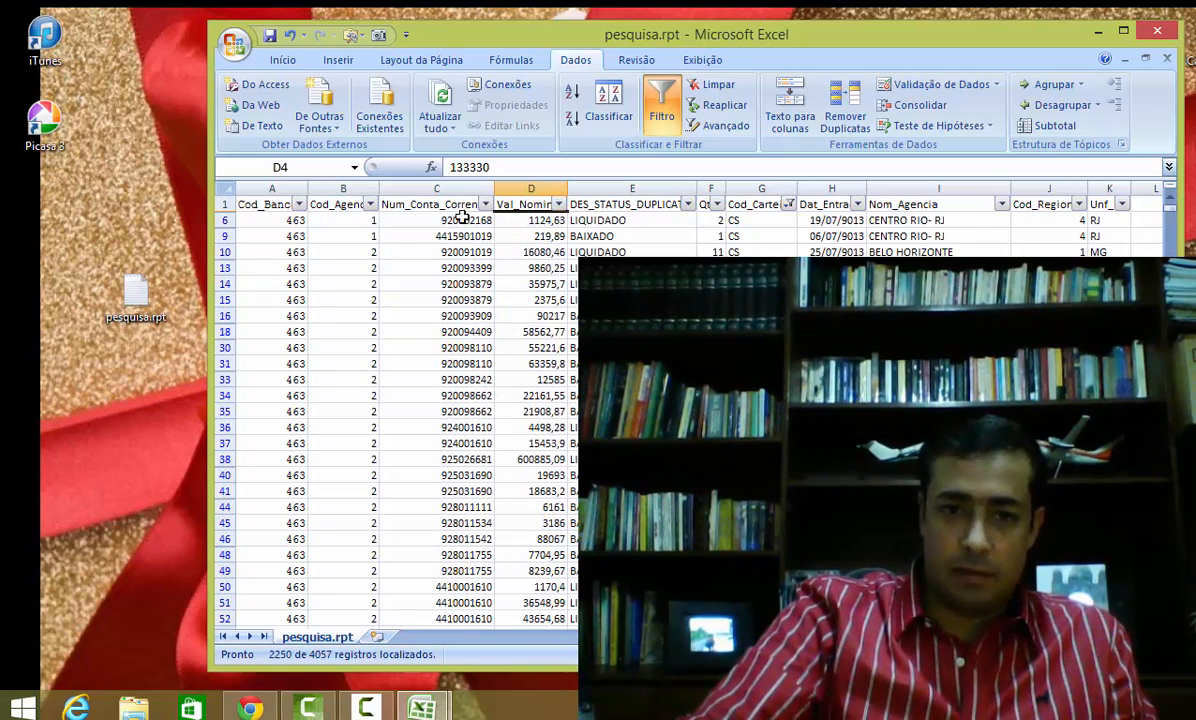
# Step: Clear the Cod_Carteira filter so all records show again, then select a cell in Val_Nominal
pyautogui.click(789, 204)
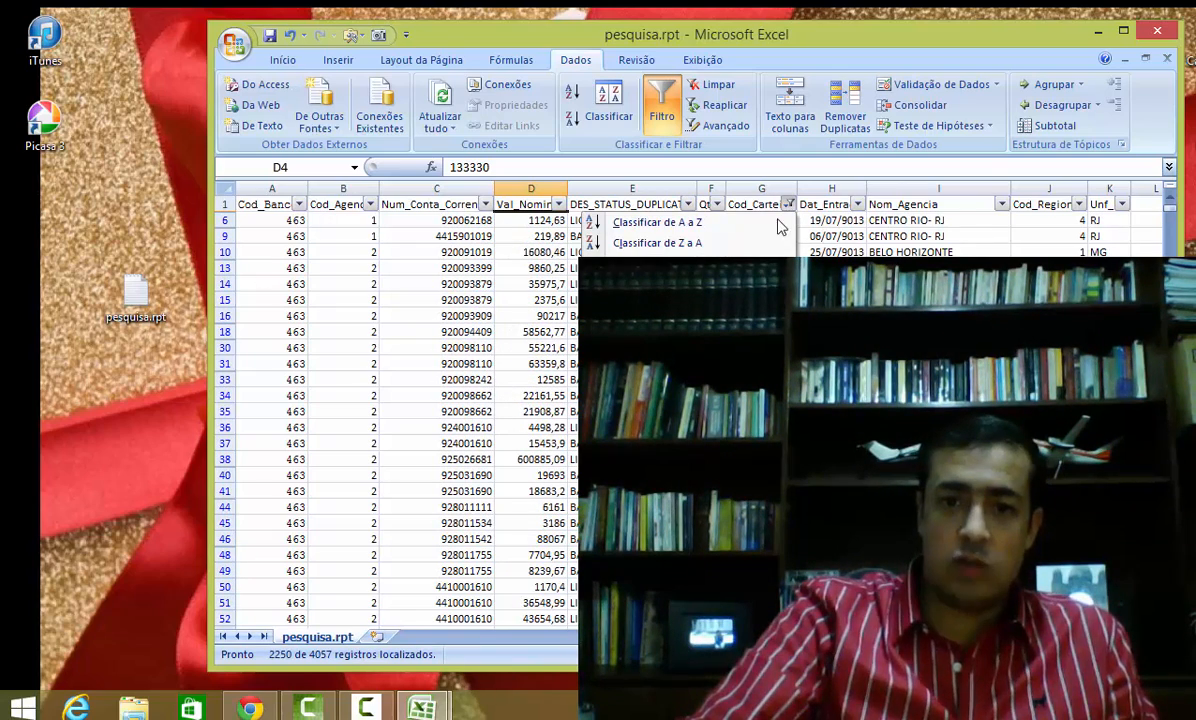
pyautogui.click(661, 520)
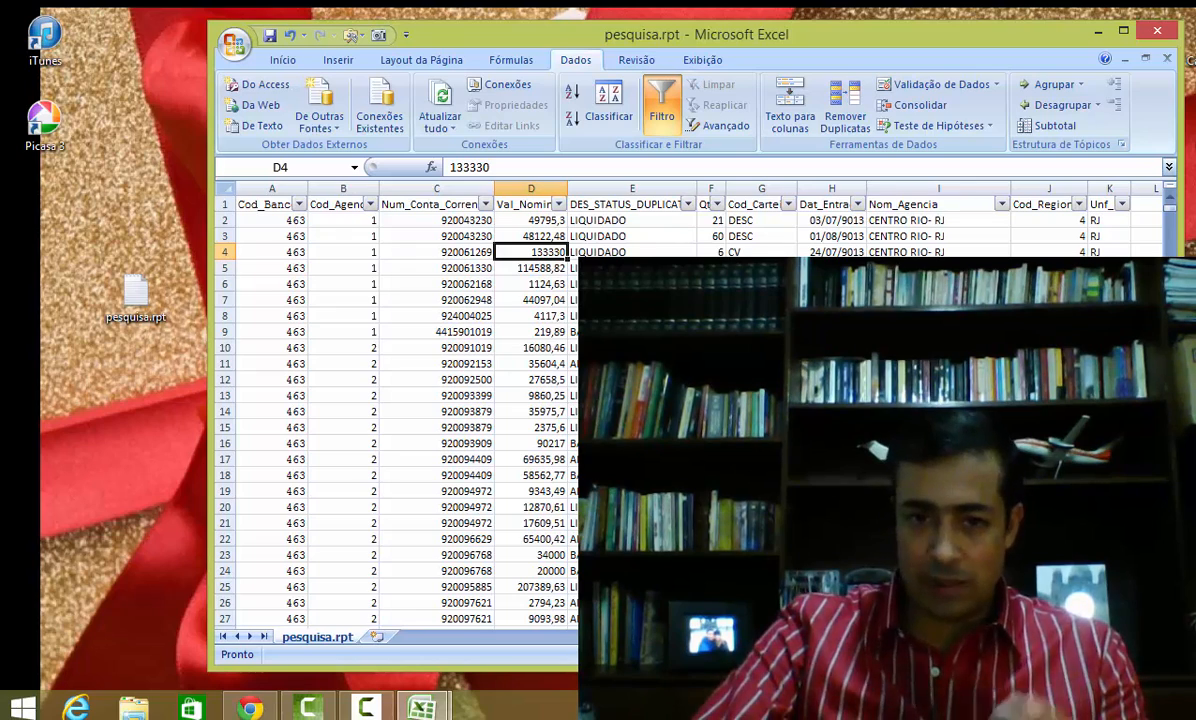
pyautogui.click(520, 363)
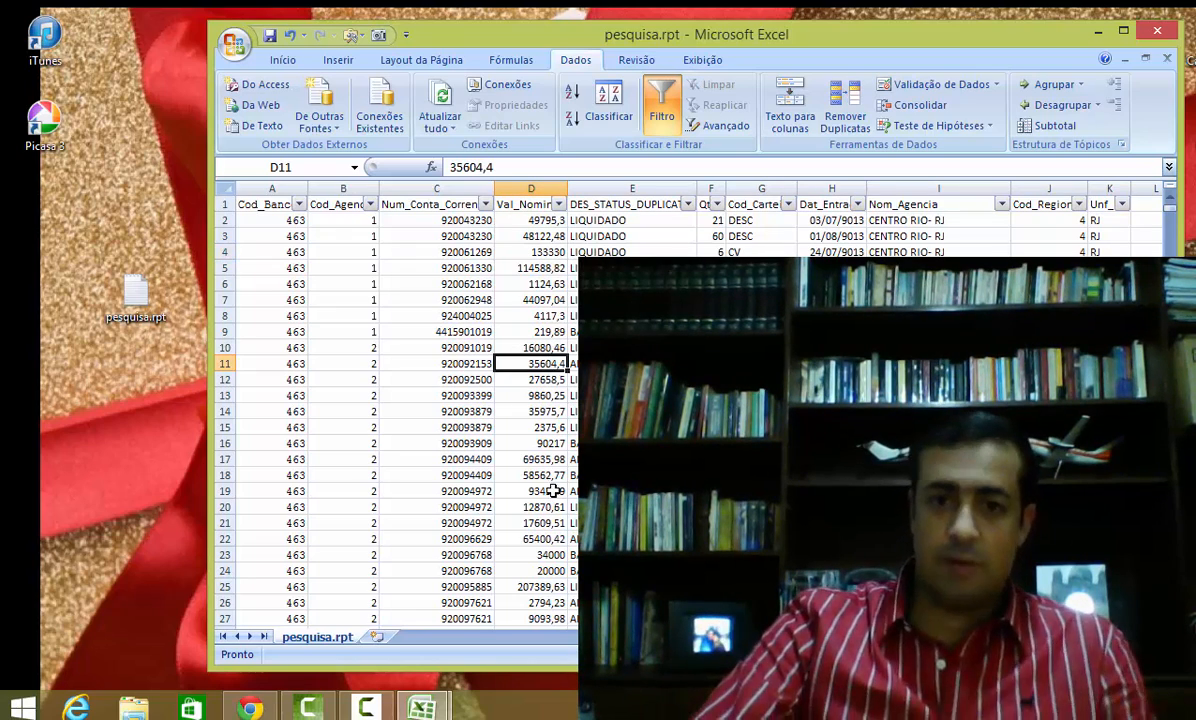